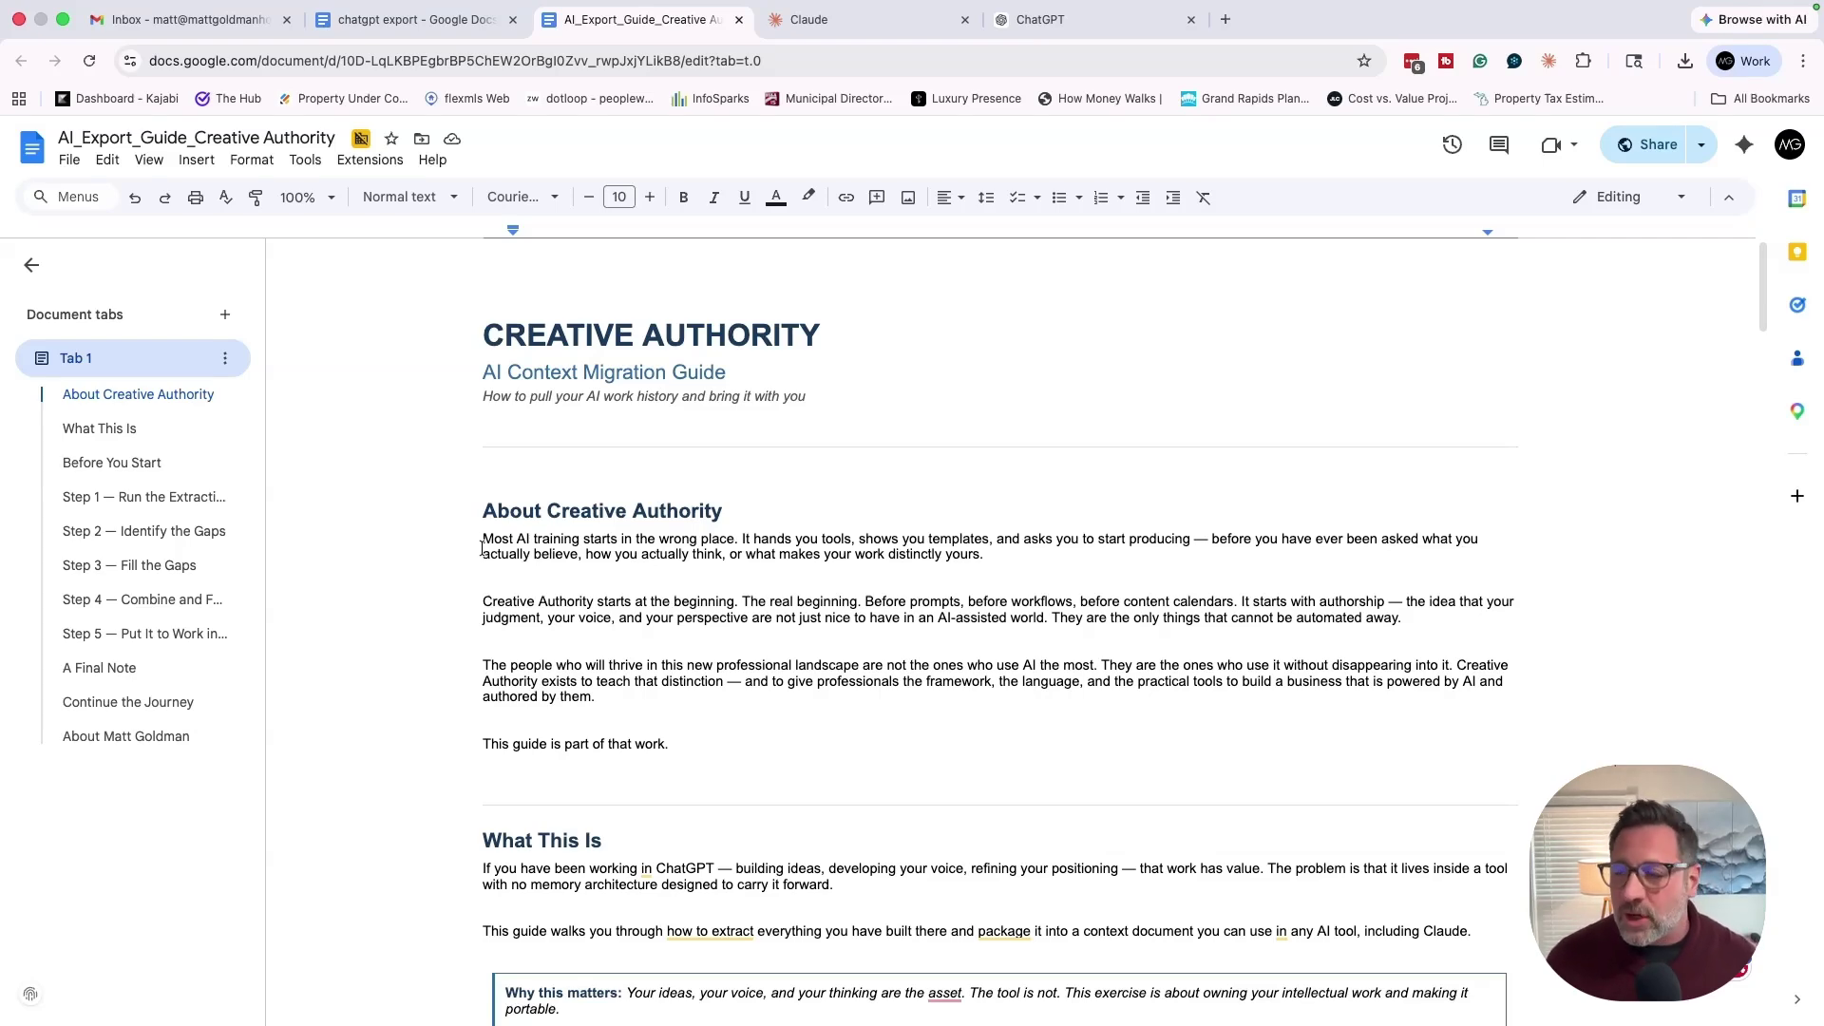
Copy the complete two-output extraction prompt from Step 1 of the guide, from "I need you to produce two outputs" to "biographical detail.".
{"action": "scroll", "coordinate": [466, 523], "scroll_direction": "down", "scroll_amount": 5}
{"action": "scroll", "coordinate": [463, 519], "scroll_direction": "up", "scroll_amount": 5}
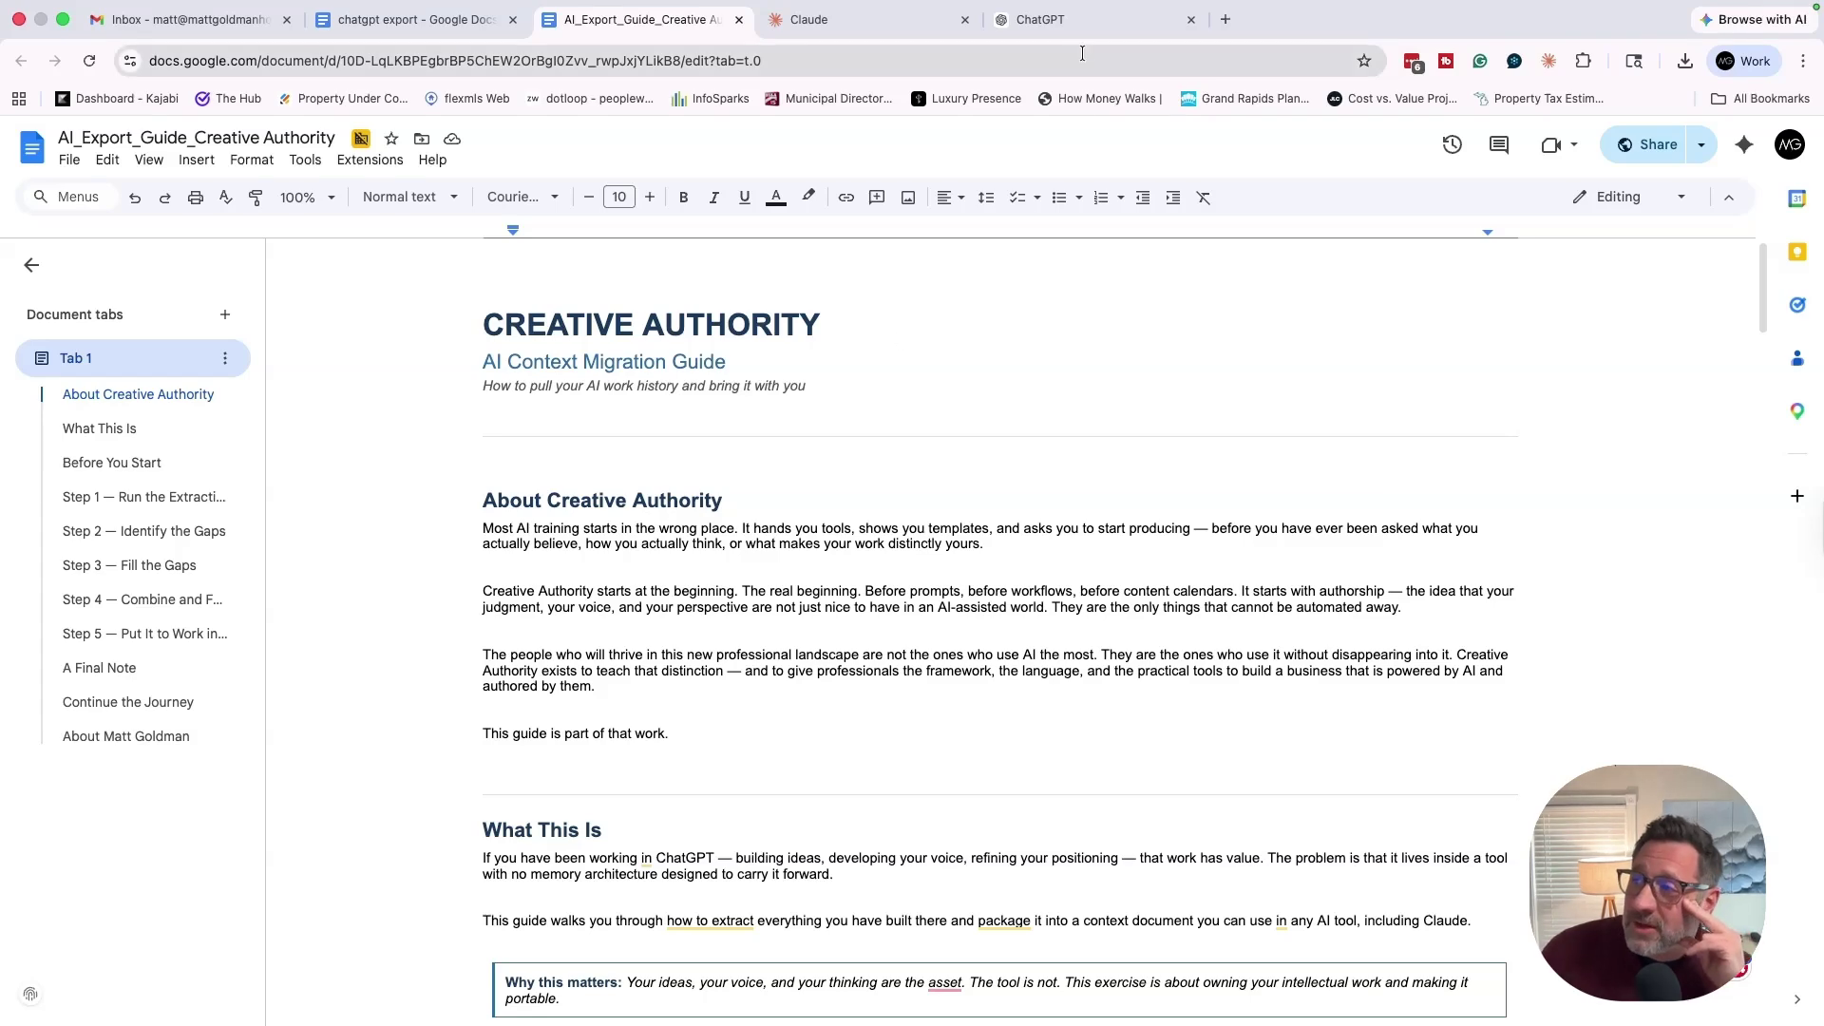
{"action": "scroll", "coordinate": [742, 424], "scroll_direction": "down", "scroll_amount": 5}
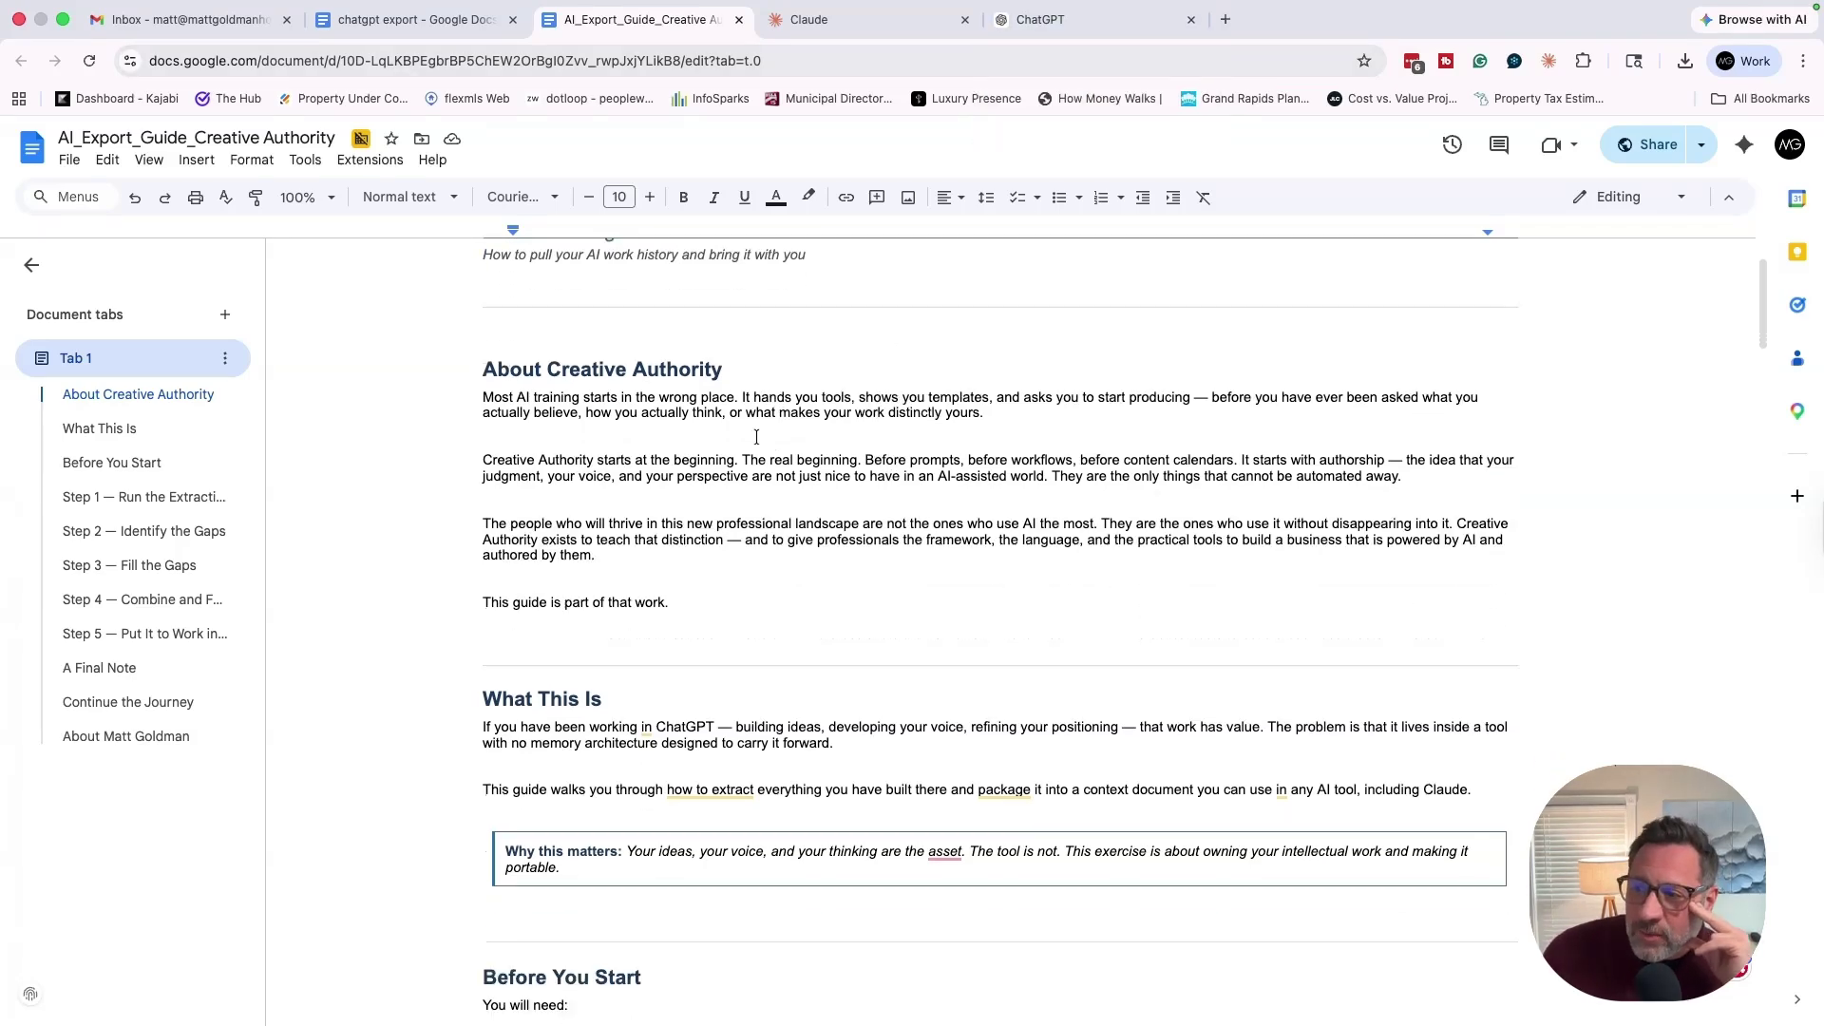
{"action": "scroll", "coordinate": [742, 425], "scroll_direction": "down", "scroll_amount": 10}
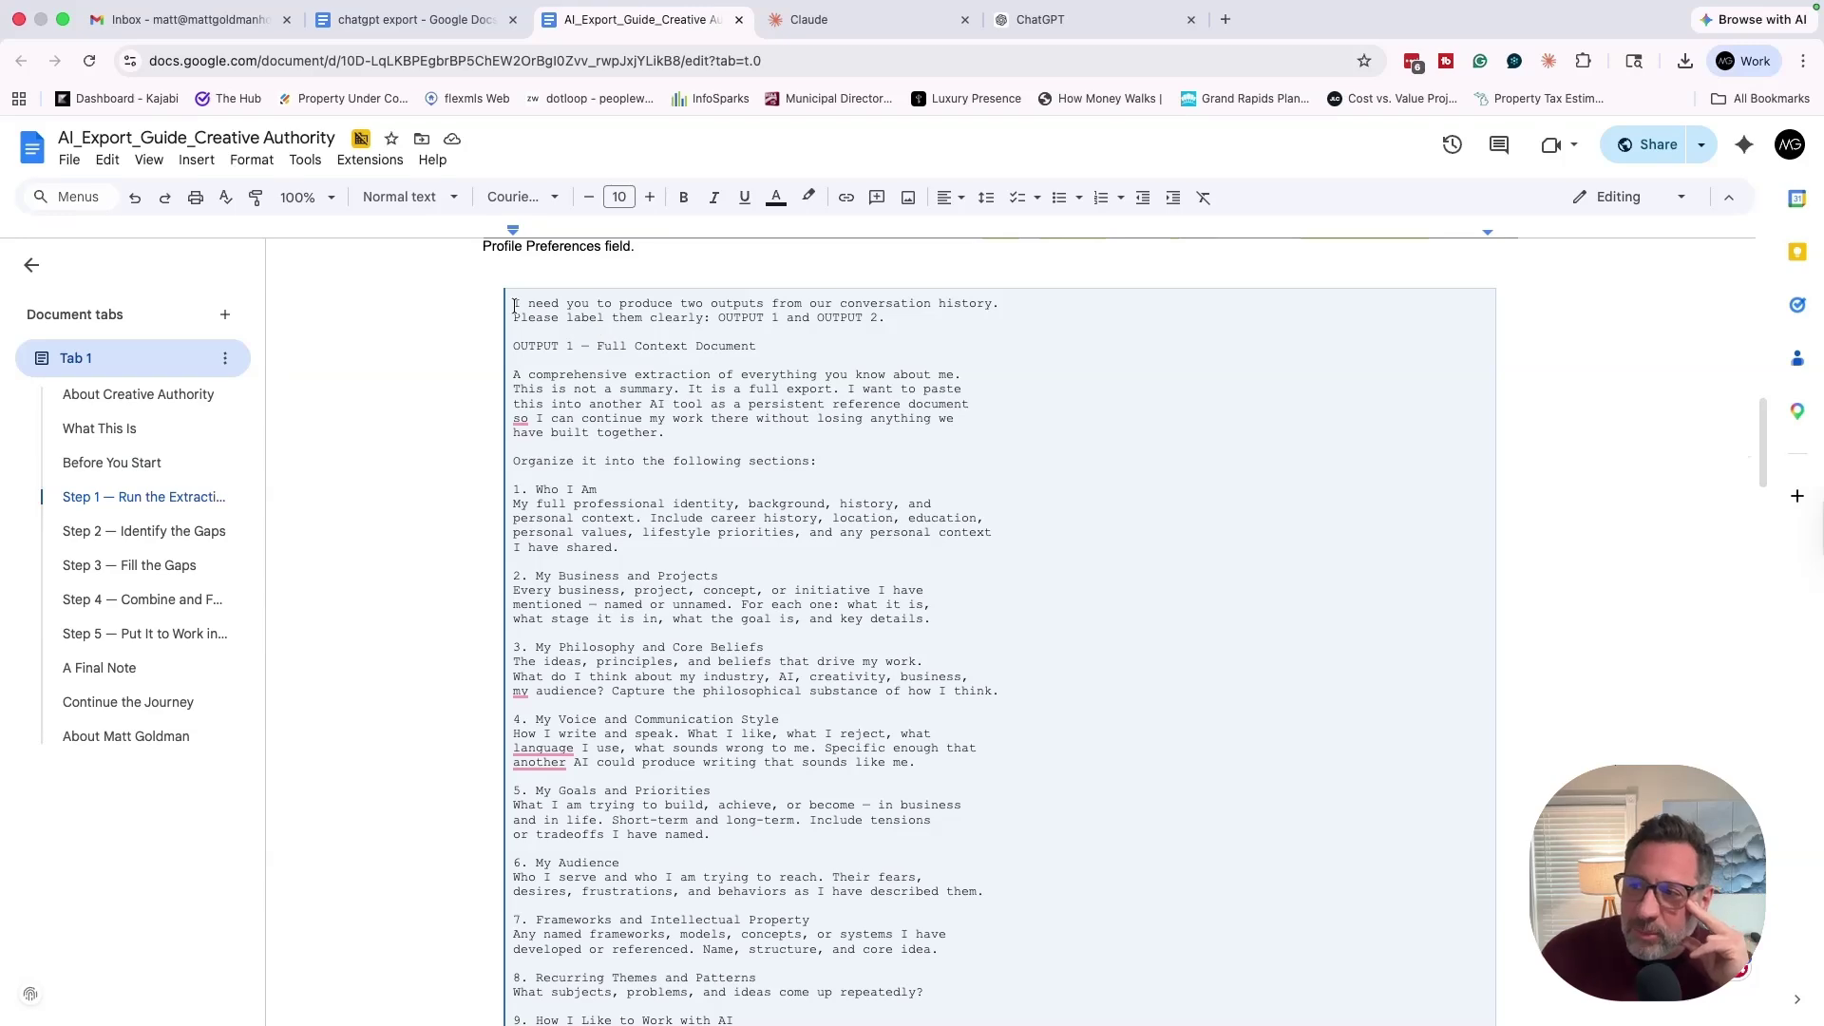
{"action": "left_click_drag", "start_coordinate": [513, 305], "coordinate": [978, 822]}
{"action": "scroll", "coordinate": [990, 681], "scroll_direction": "down", "scroll_amount": 5}
{"action": "scroll", "coordinate": [990, 682], "scroll_direction": "down", "scroll_amount": 3}
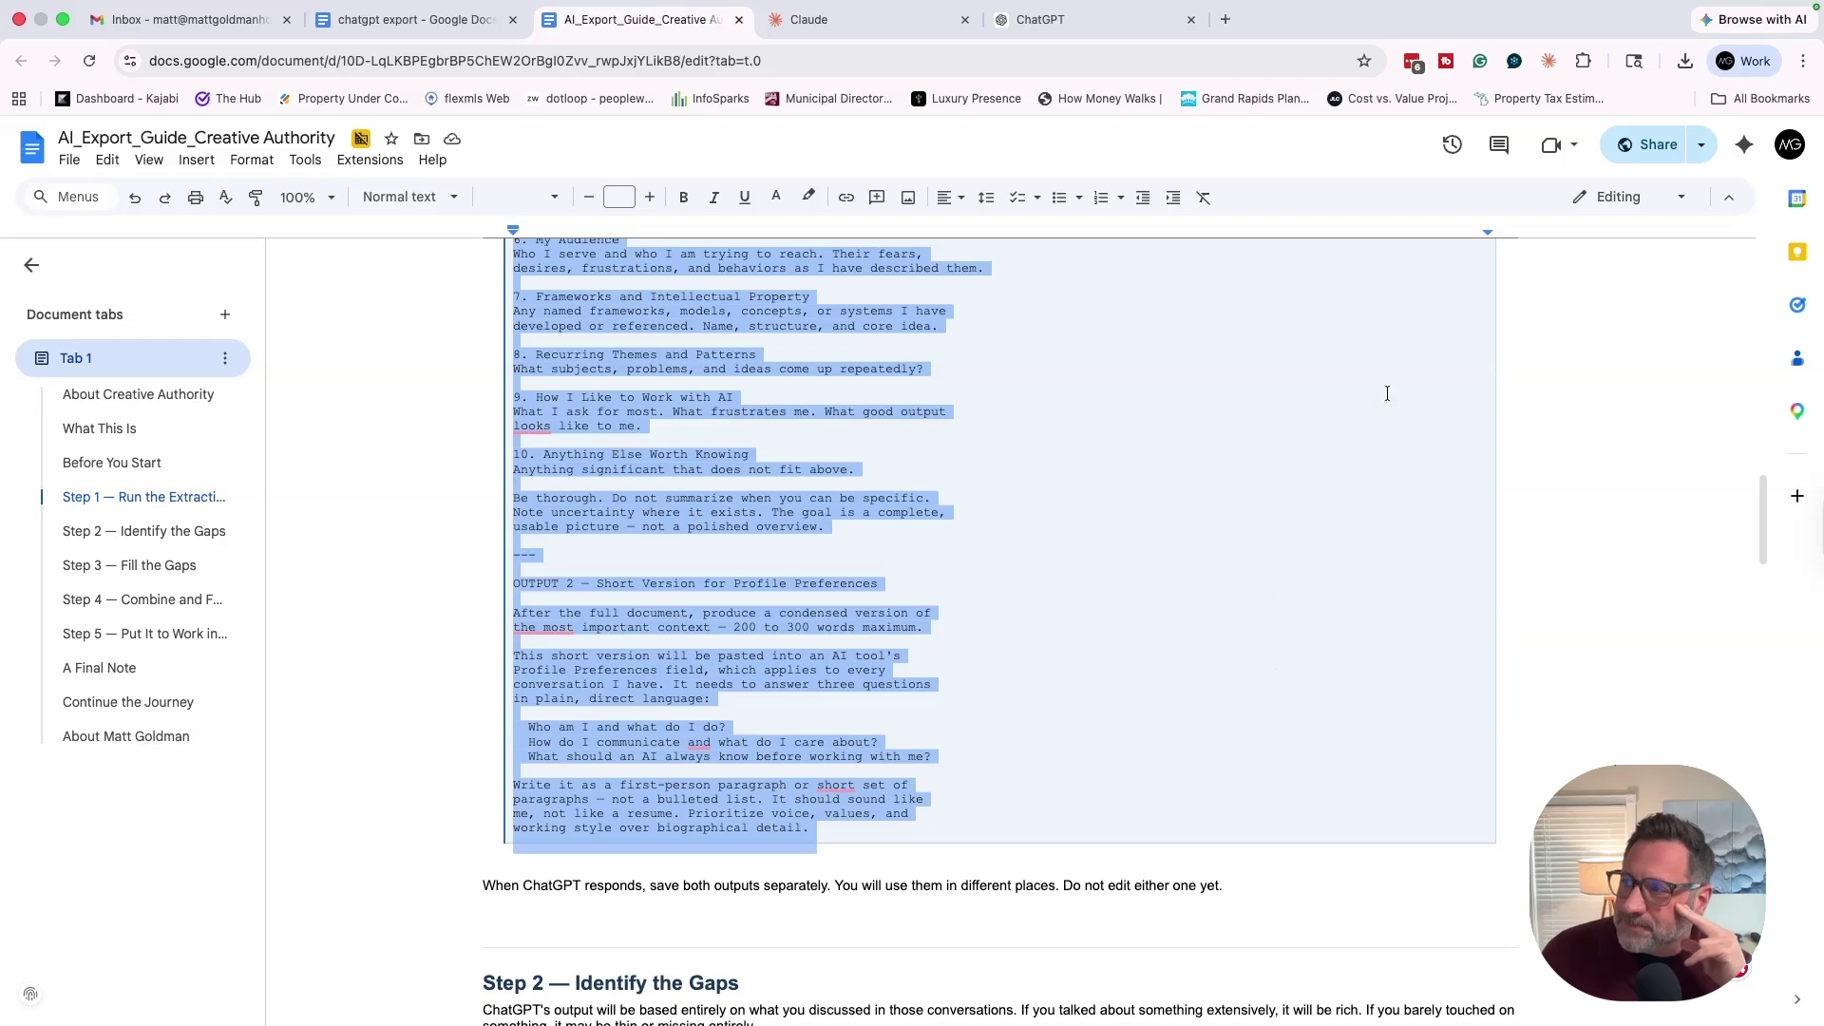
Look over the GPTs, projects and recent chats in ChatGPT, and recheck the extraction prompt in the Google Docs guide.
{"action": "left_click", "coordinate": [1136, 31]}
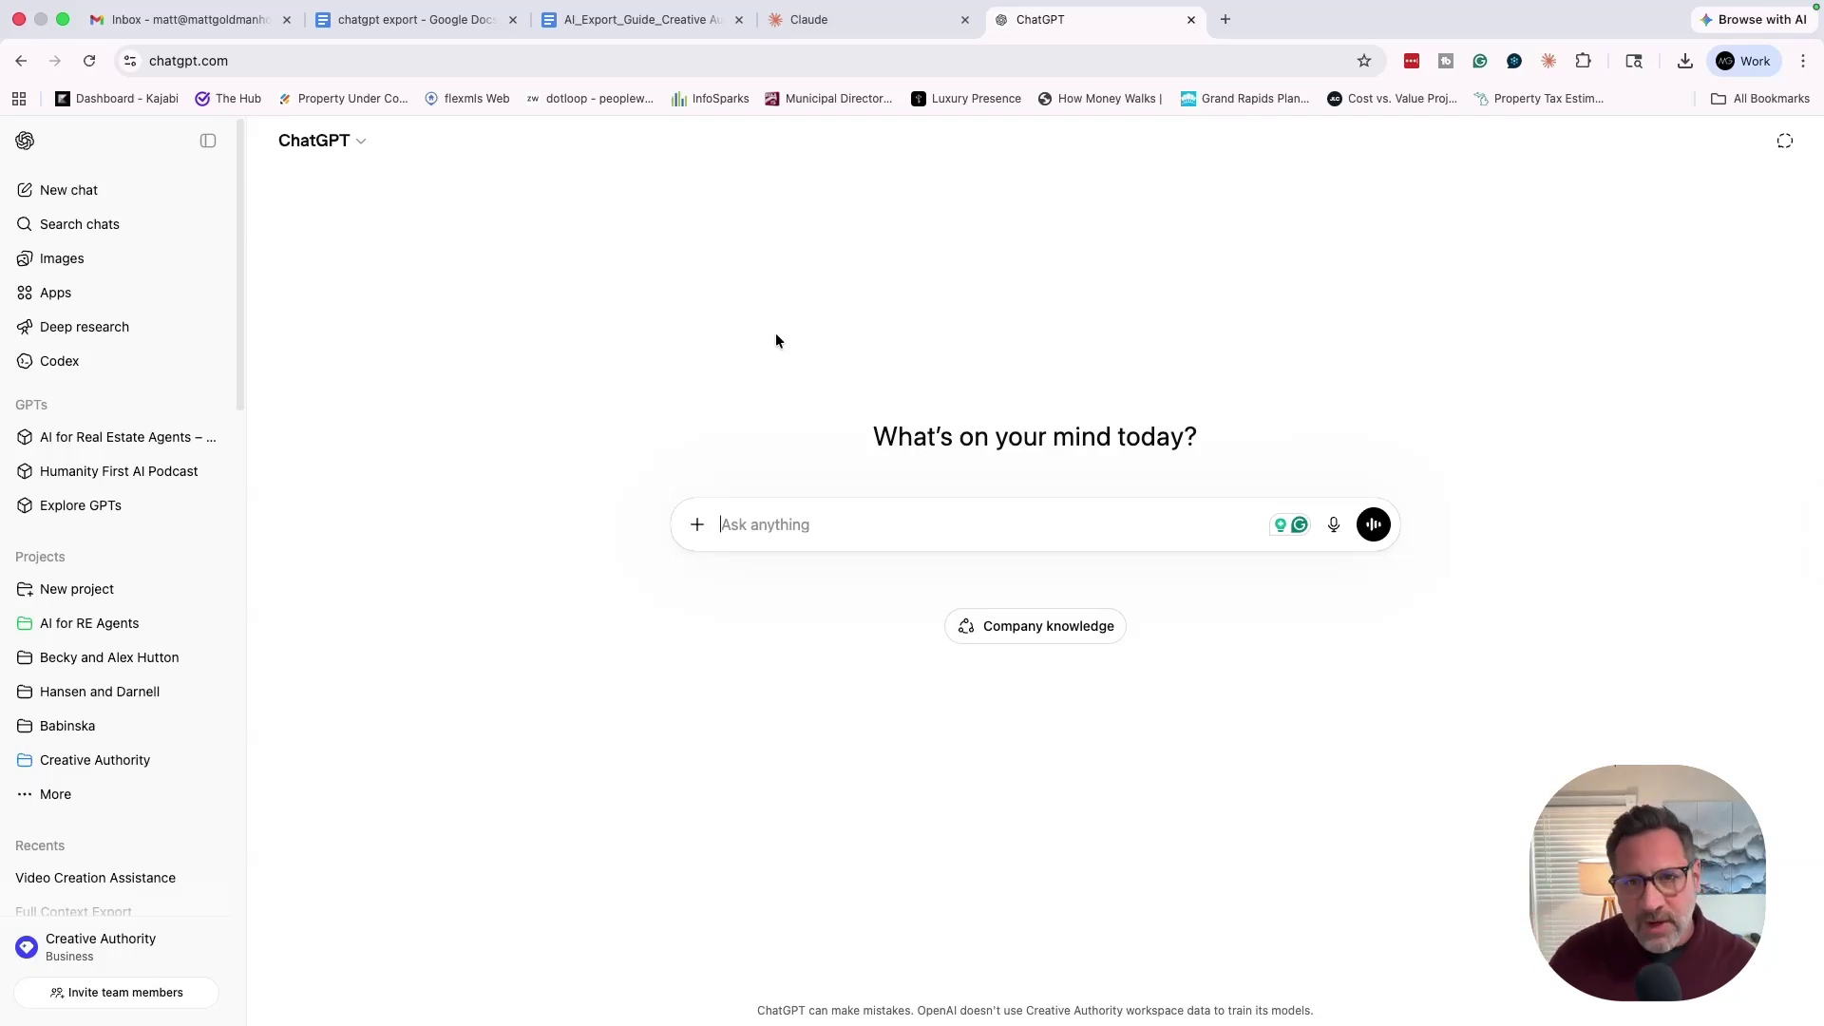
{"action": "scroll", "coordinate": [74, 465], "scroll_direction": "down", "scroll_amount": 3}
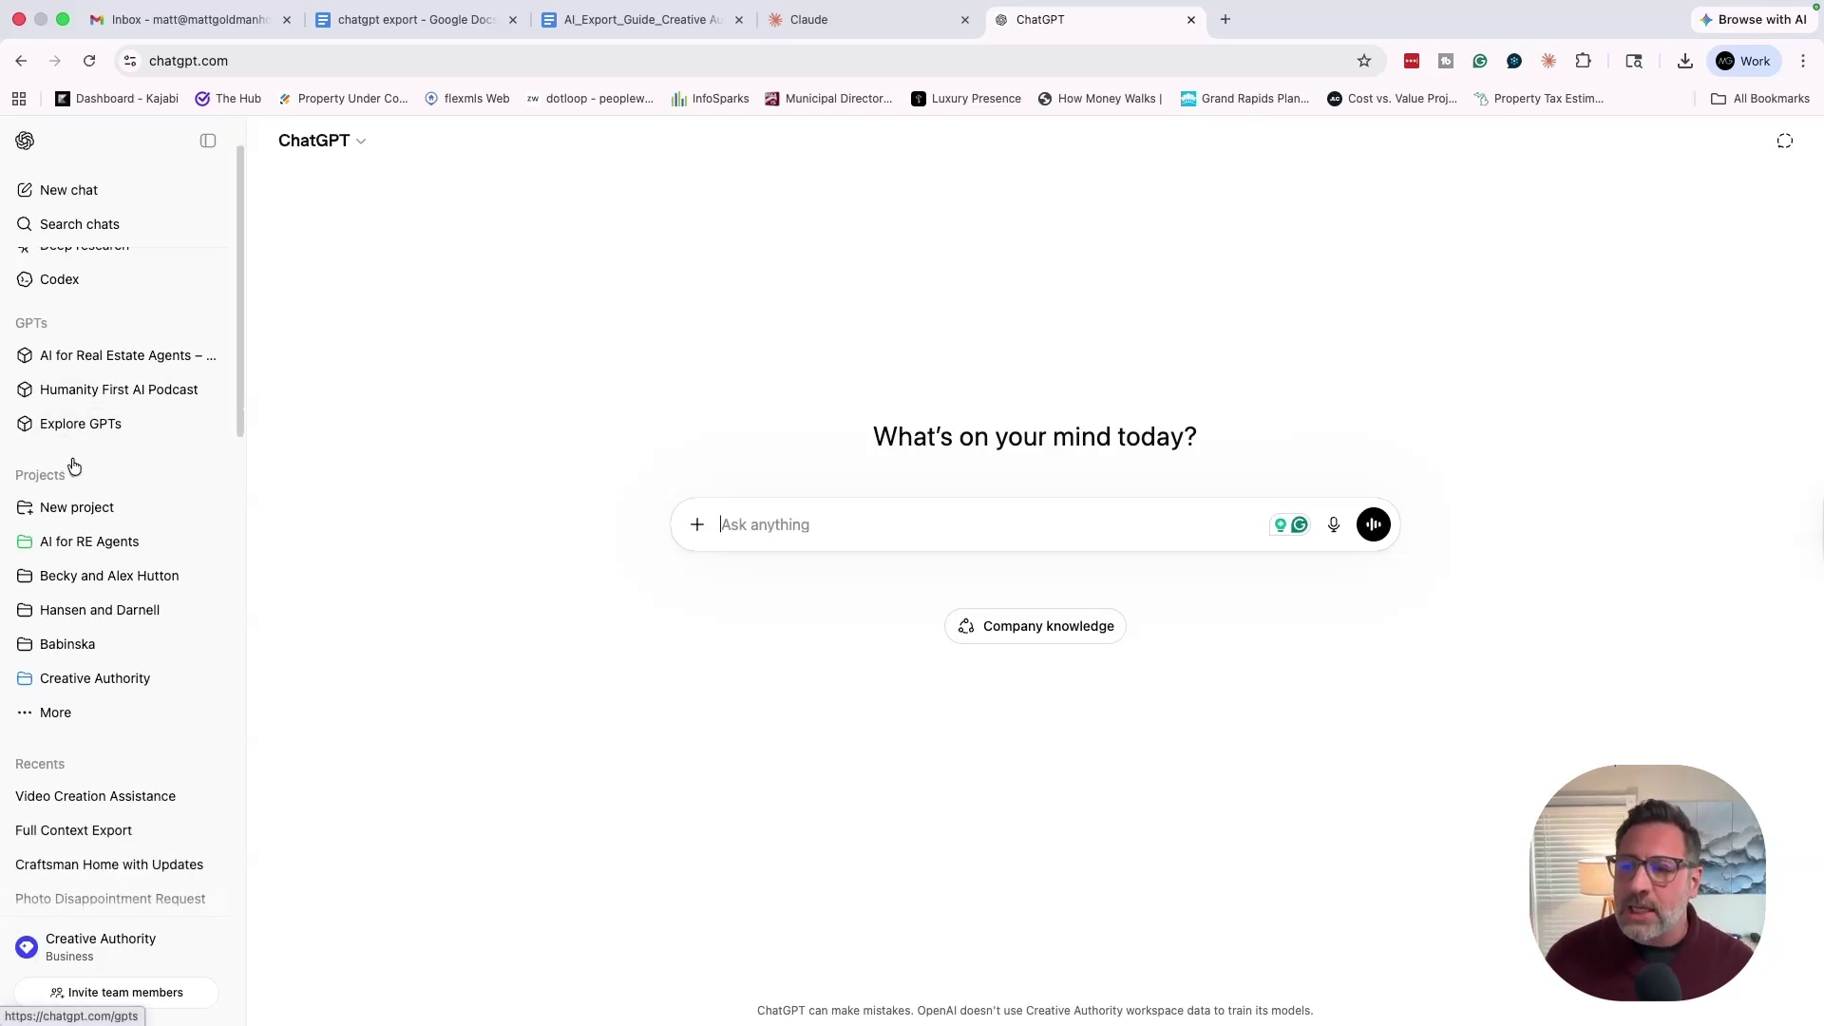
{"action": "scroll", "coordinate": [83, 418], "scroll_direction": "down", "scroll_amount": 2}
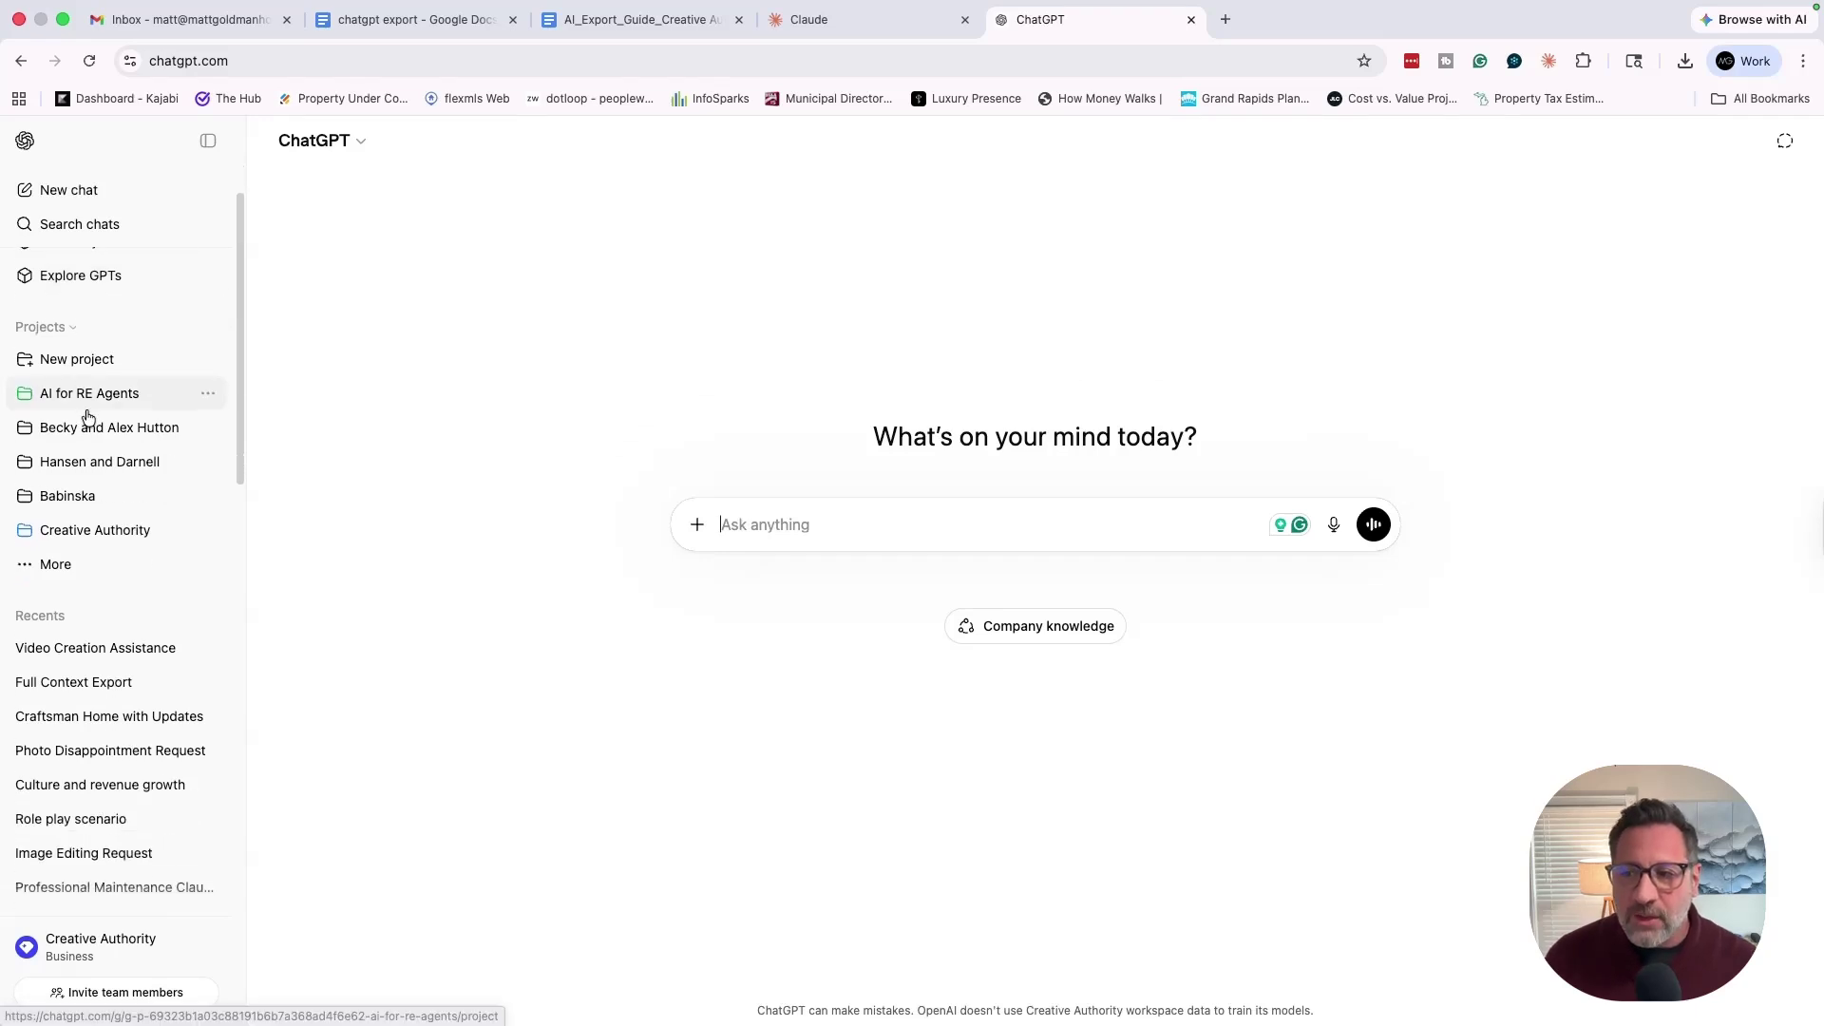
{"action": "scroll", "coordinate": [86, 411], "scroll_direction": "up", "scroll_amount": 5}
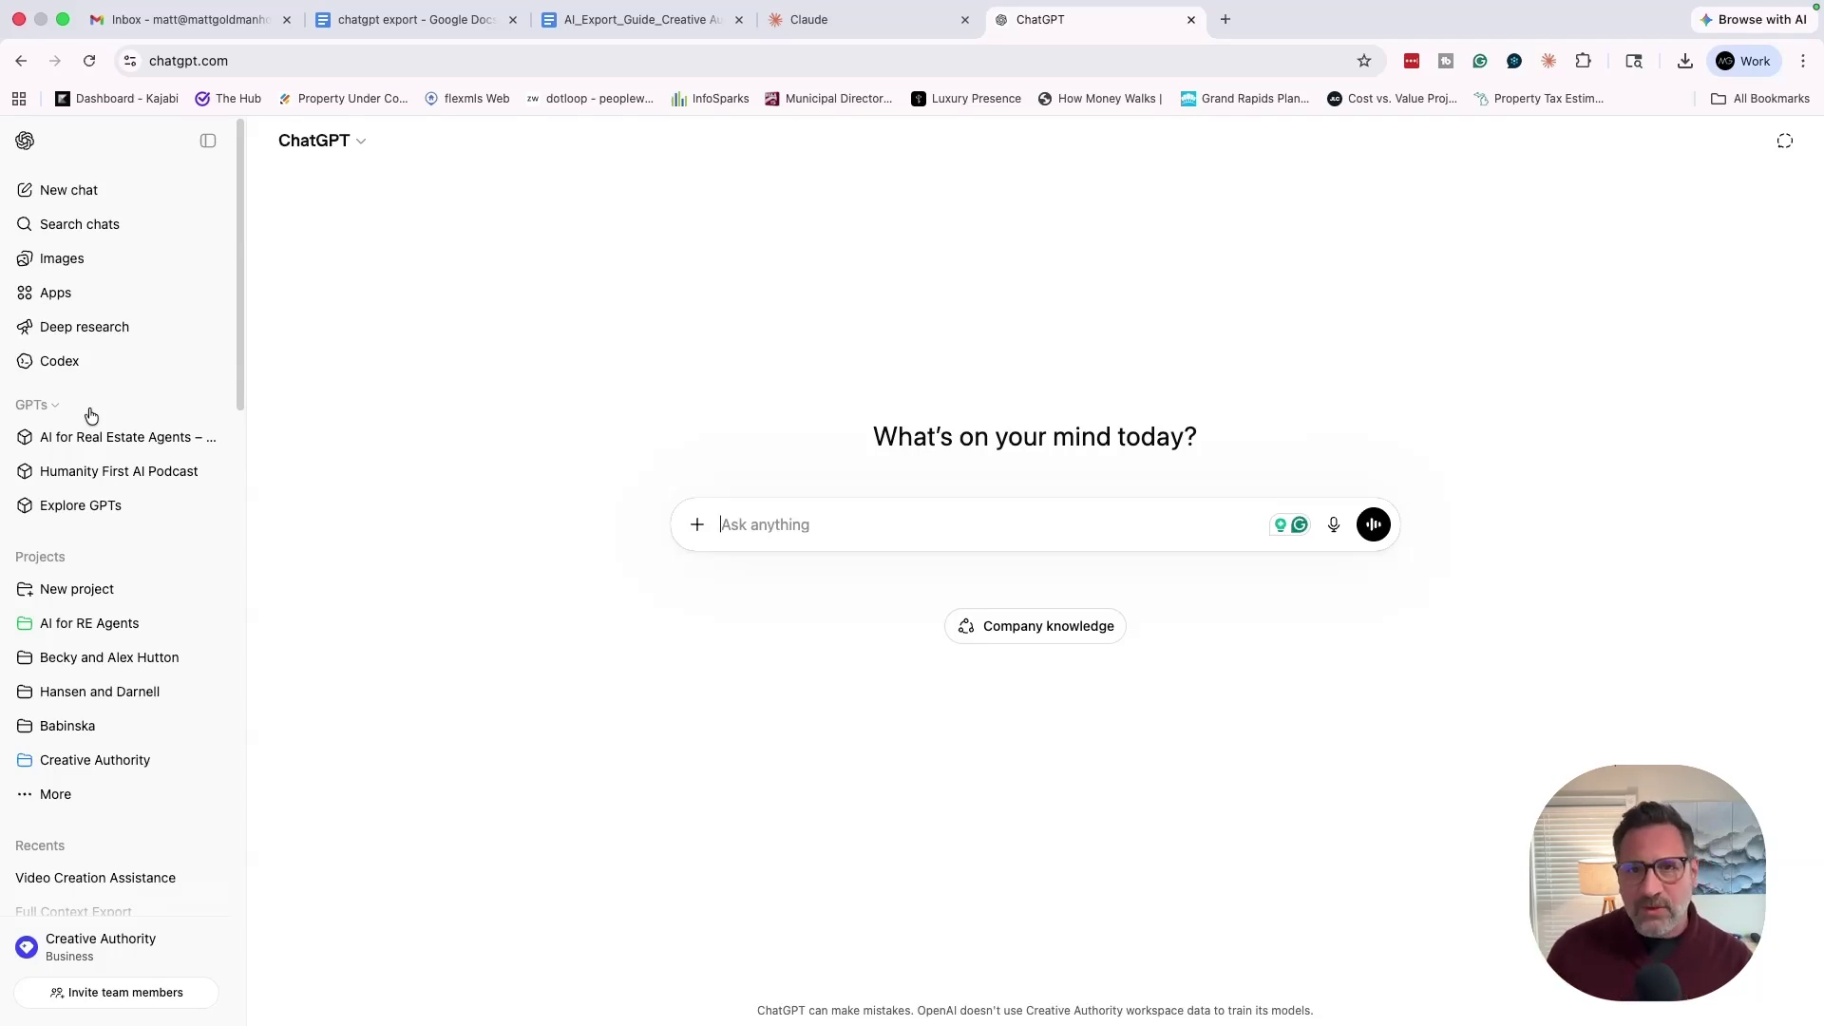
{"action": "left_click", "coordinate": [549, 28]}
{"action": "scroll", "coordinate": [720, 395], "scroll_direction": "up", "scroll_amount": 1}
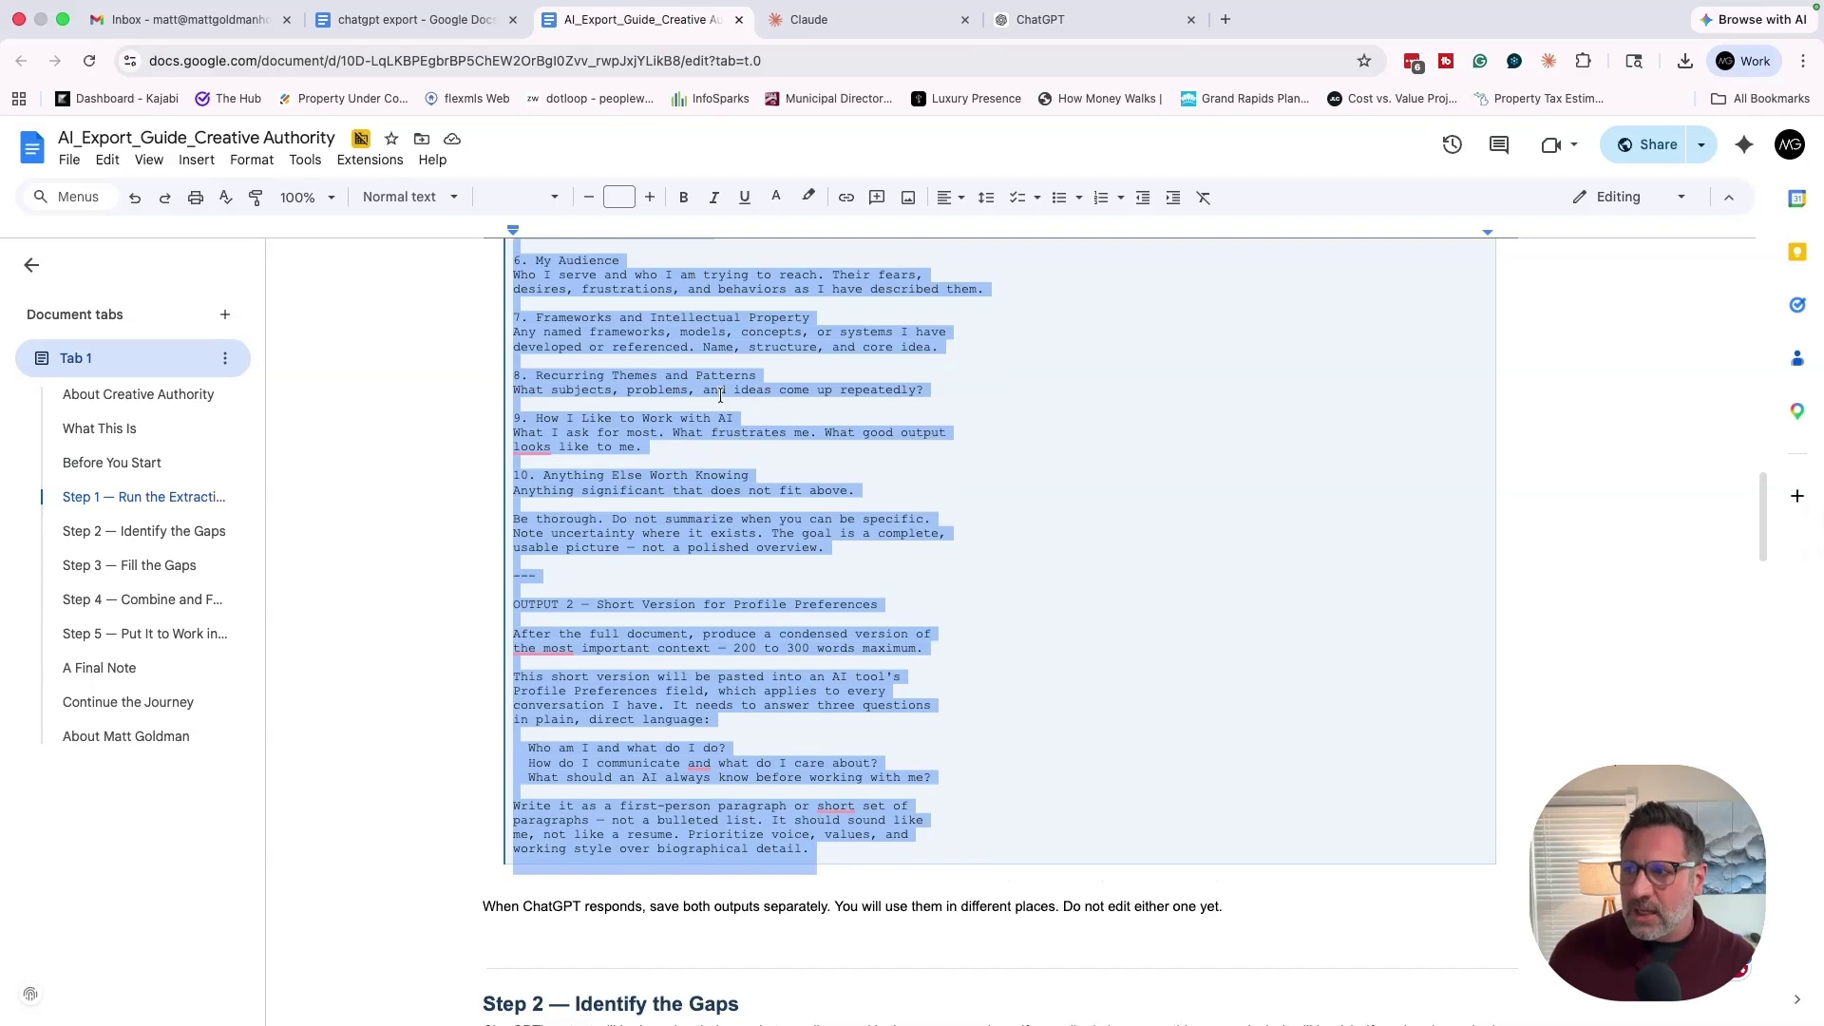
{"action": "scroll", "coordinate": [720, 394], "scroll_direction": "up", "scroll_amount": 3}
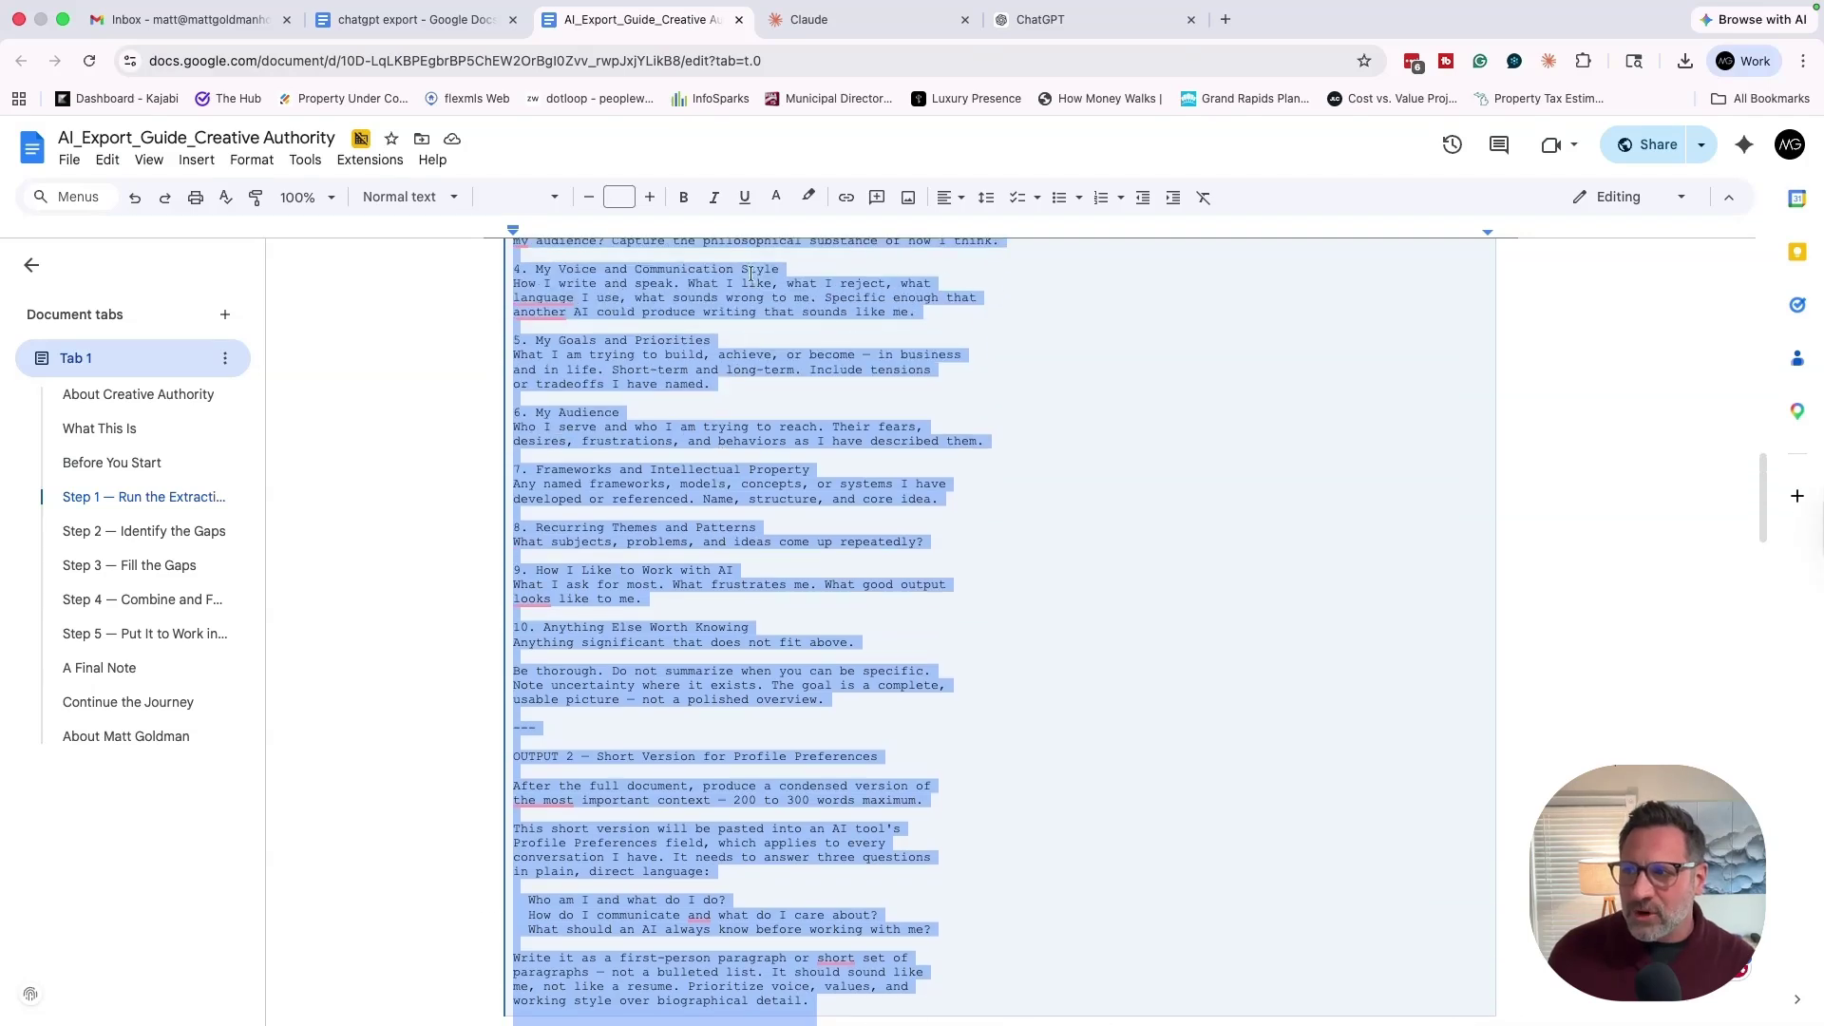
Switch to ChatGPT and look through the projects and the history of recent chats.
{"action": "left_click", "coordinate": [1052, 26]}
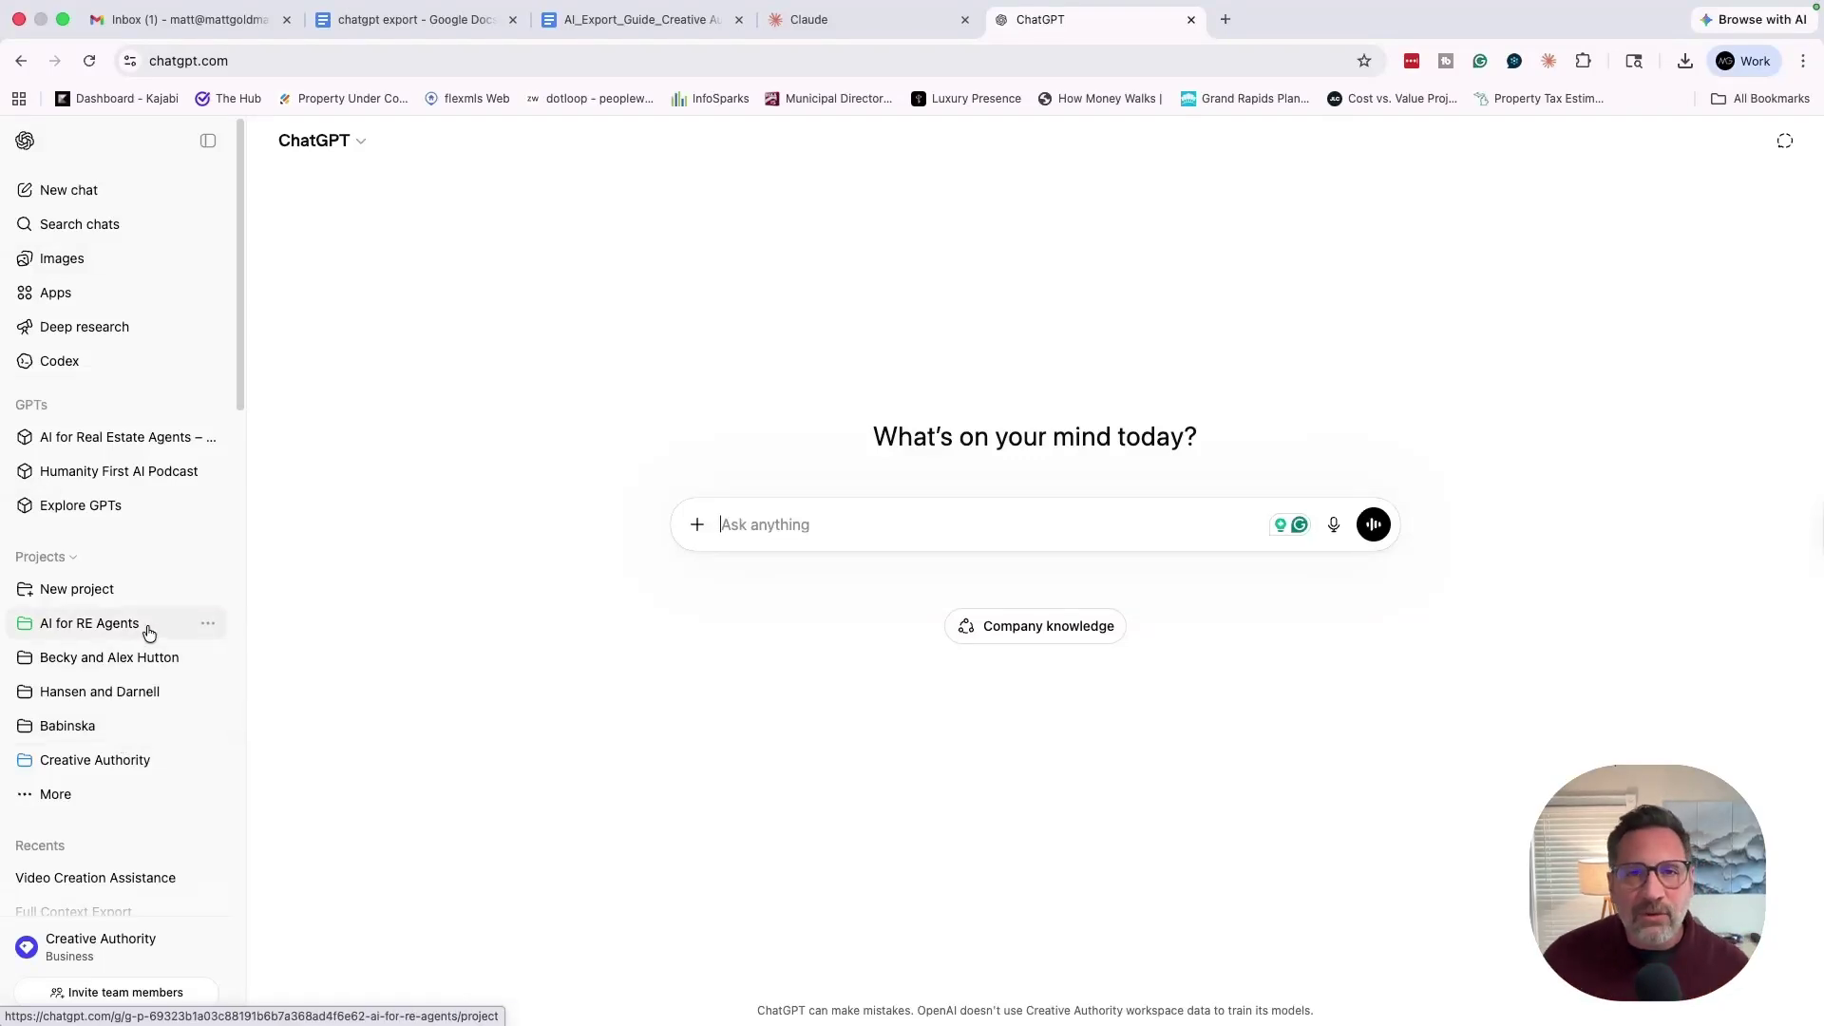
{"action": "scroll", "coordinate": [136, 635], "scroll_direction": "down", "scroll_amount": 2}
{"action": "scroll", "coordinate": [136, 636], "scroll_direction": "down", "scroll_amount": 5}
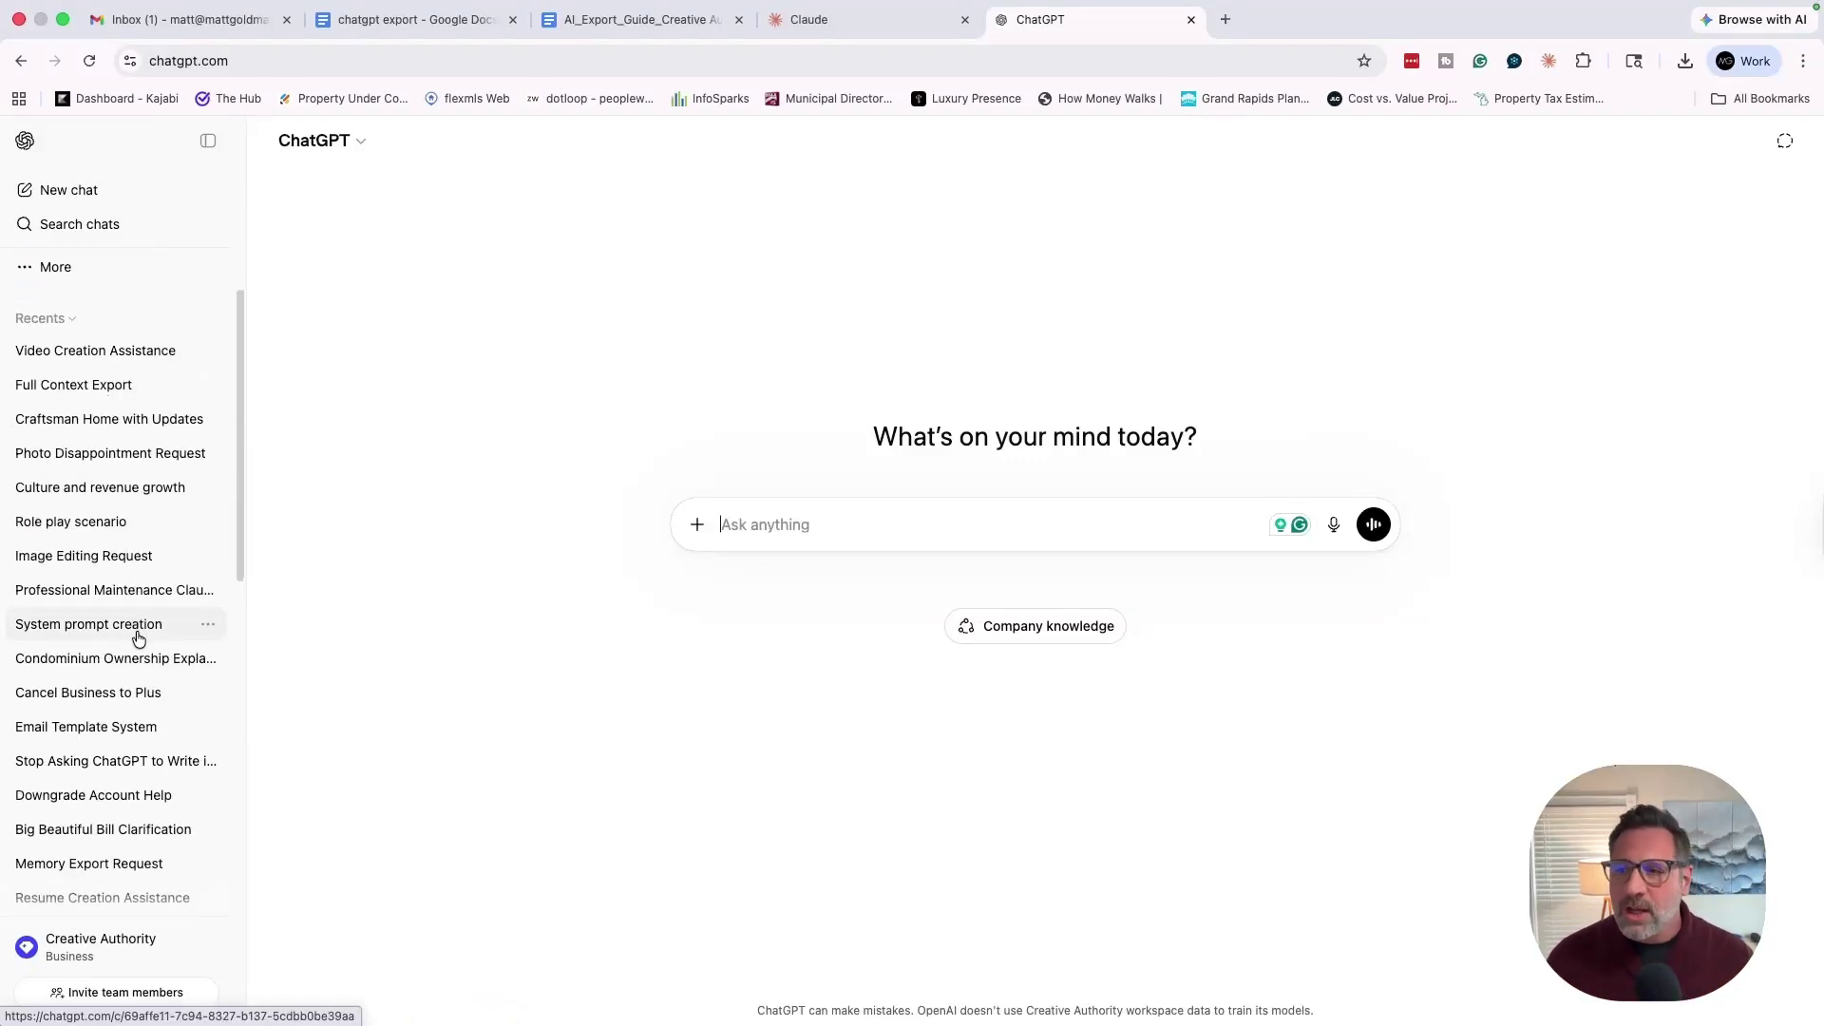
{"action": "scroll", "coordinate": [107, 406], "scroll_direction": "down", "scroll_amount": 8}
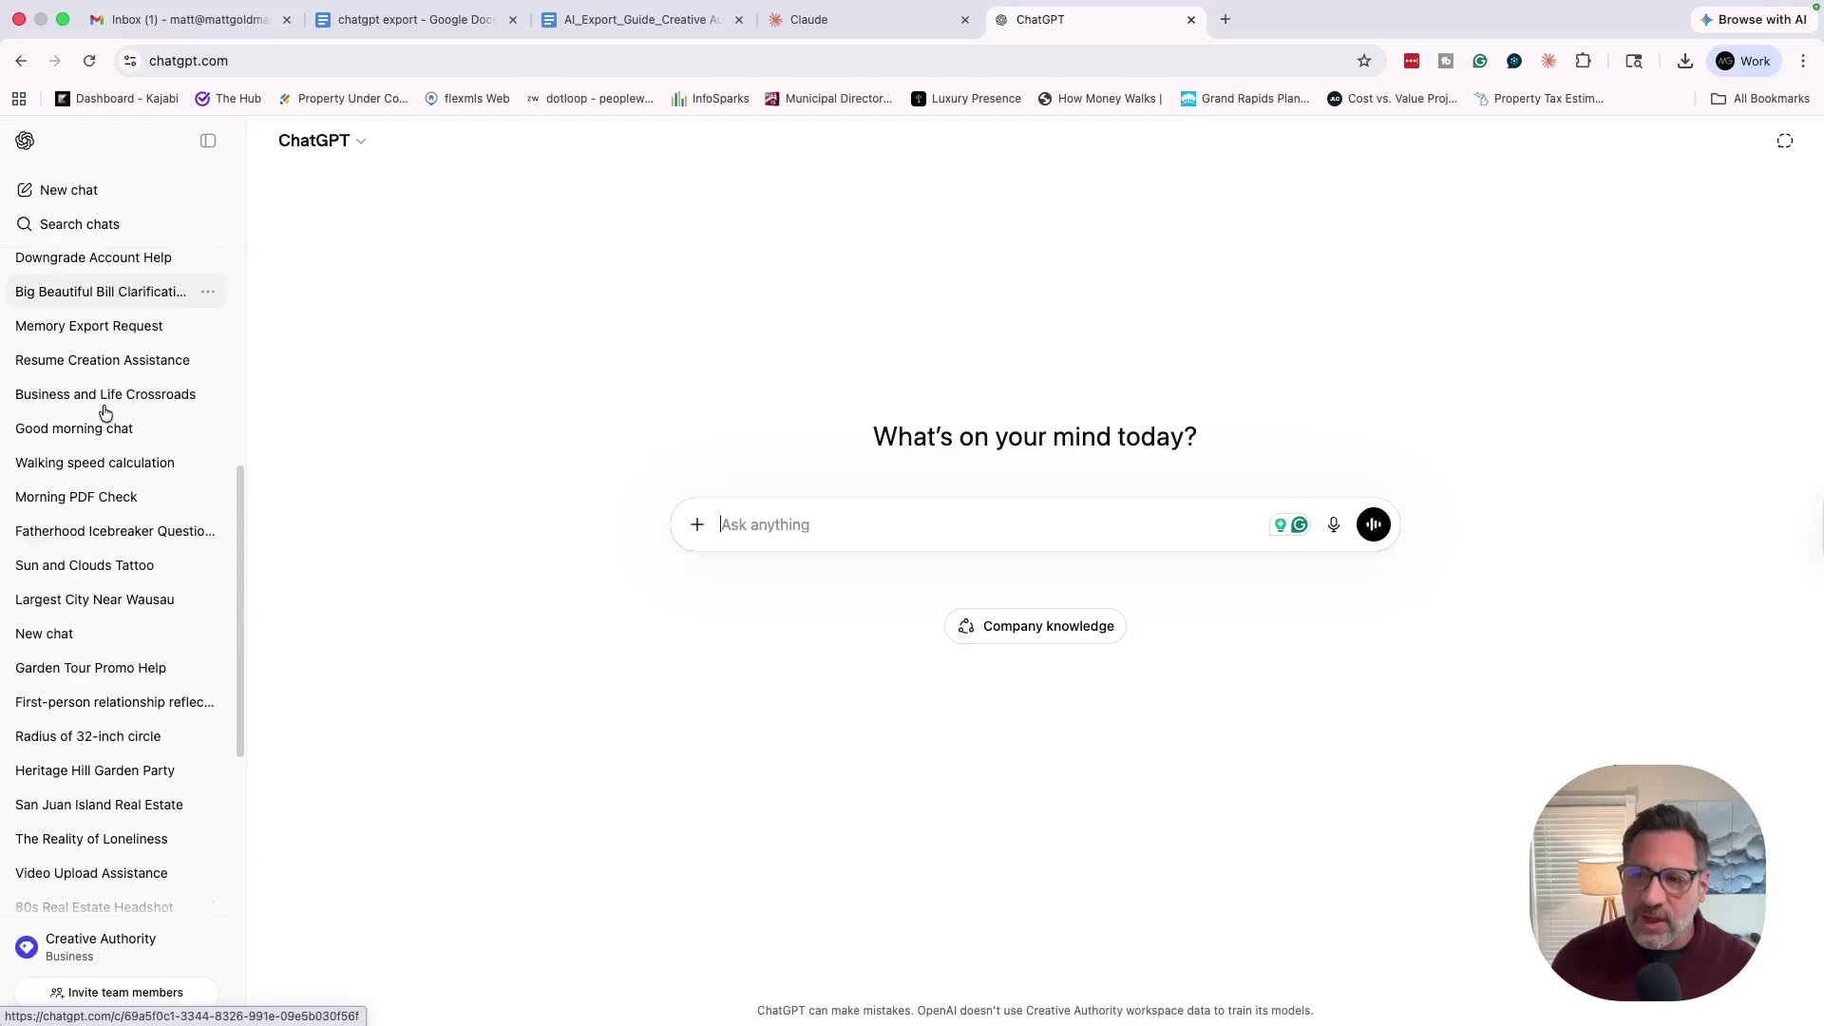
{"action": "scroll", "coordinate": [142, 407], "scroll_direction": "down", "scroll_amount": 3}
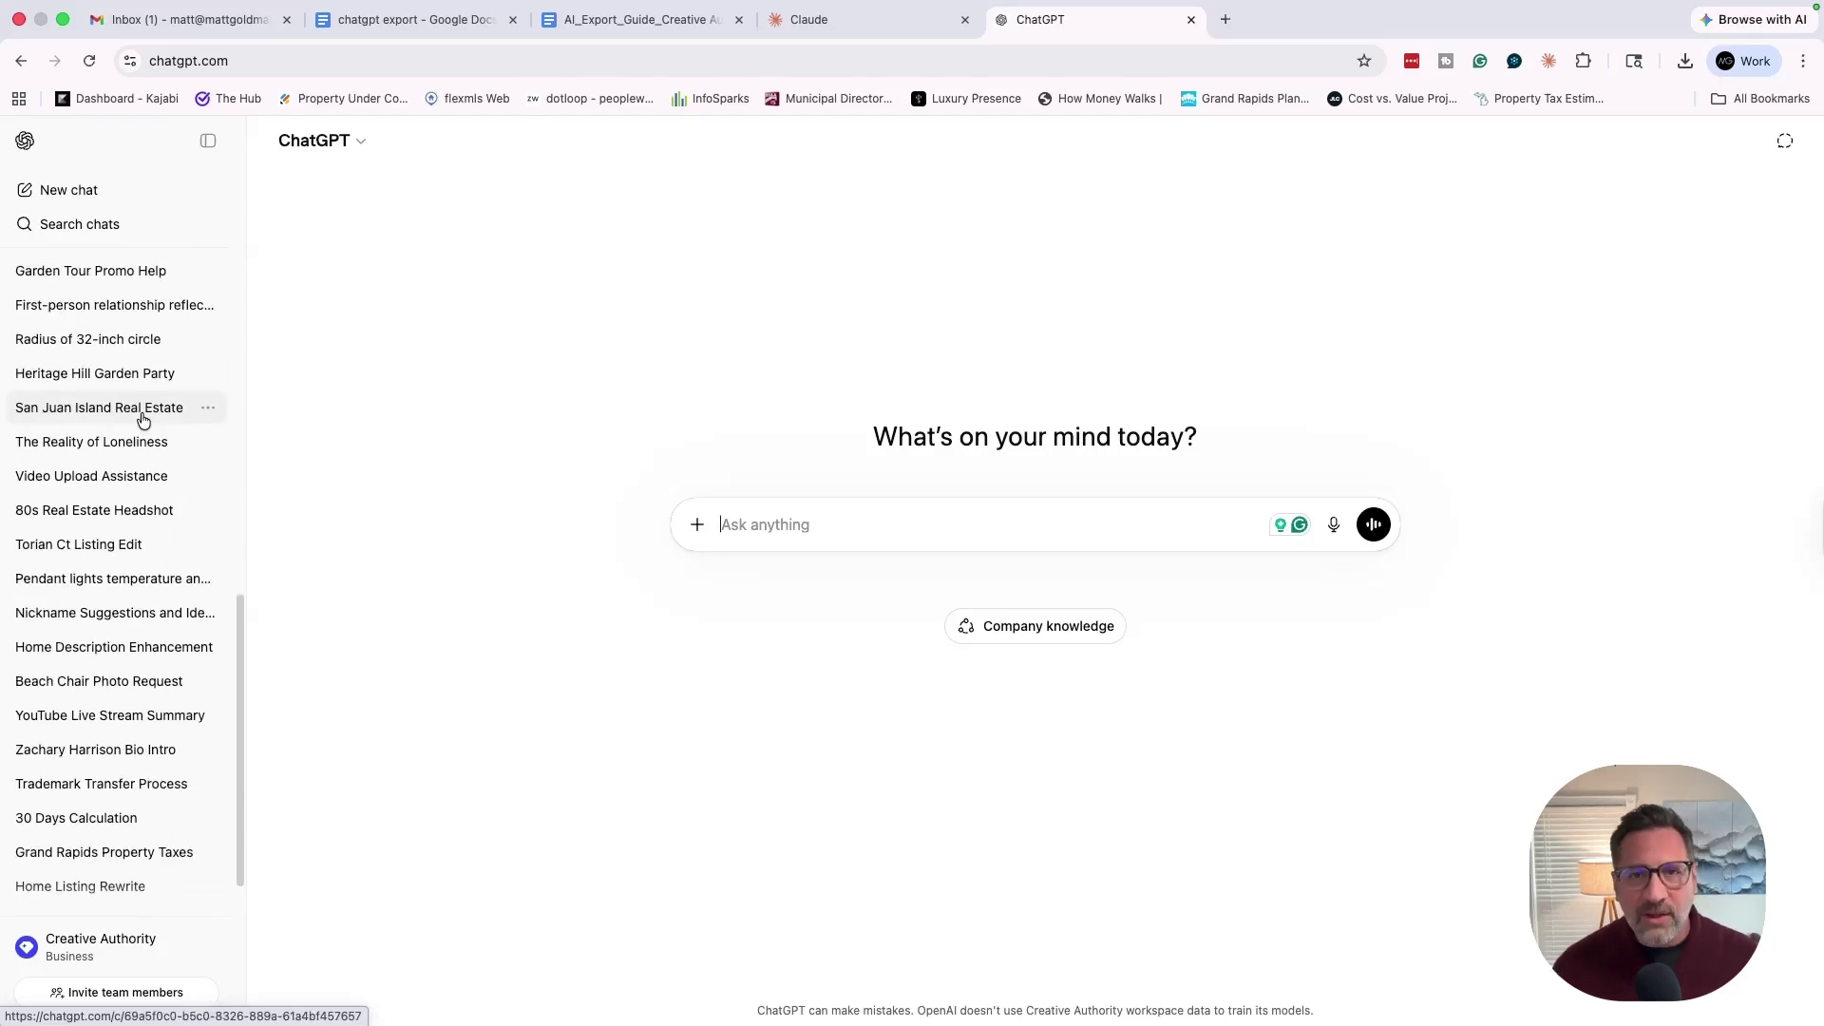
{"action": "scroll", "coordinate": [138, 392], "scroll_direction": "up", "scroll_amount": 15}
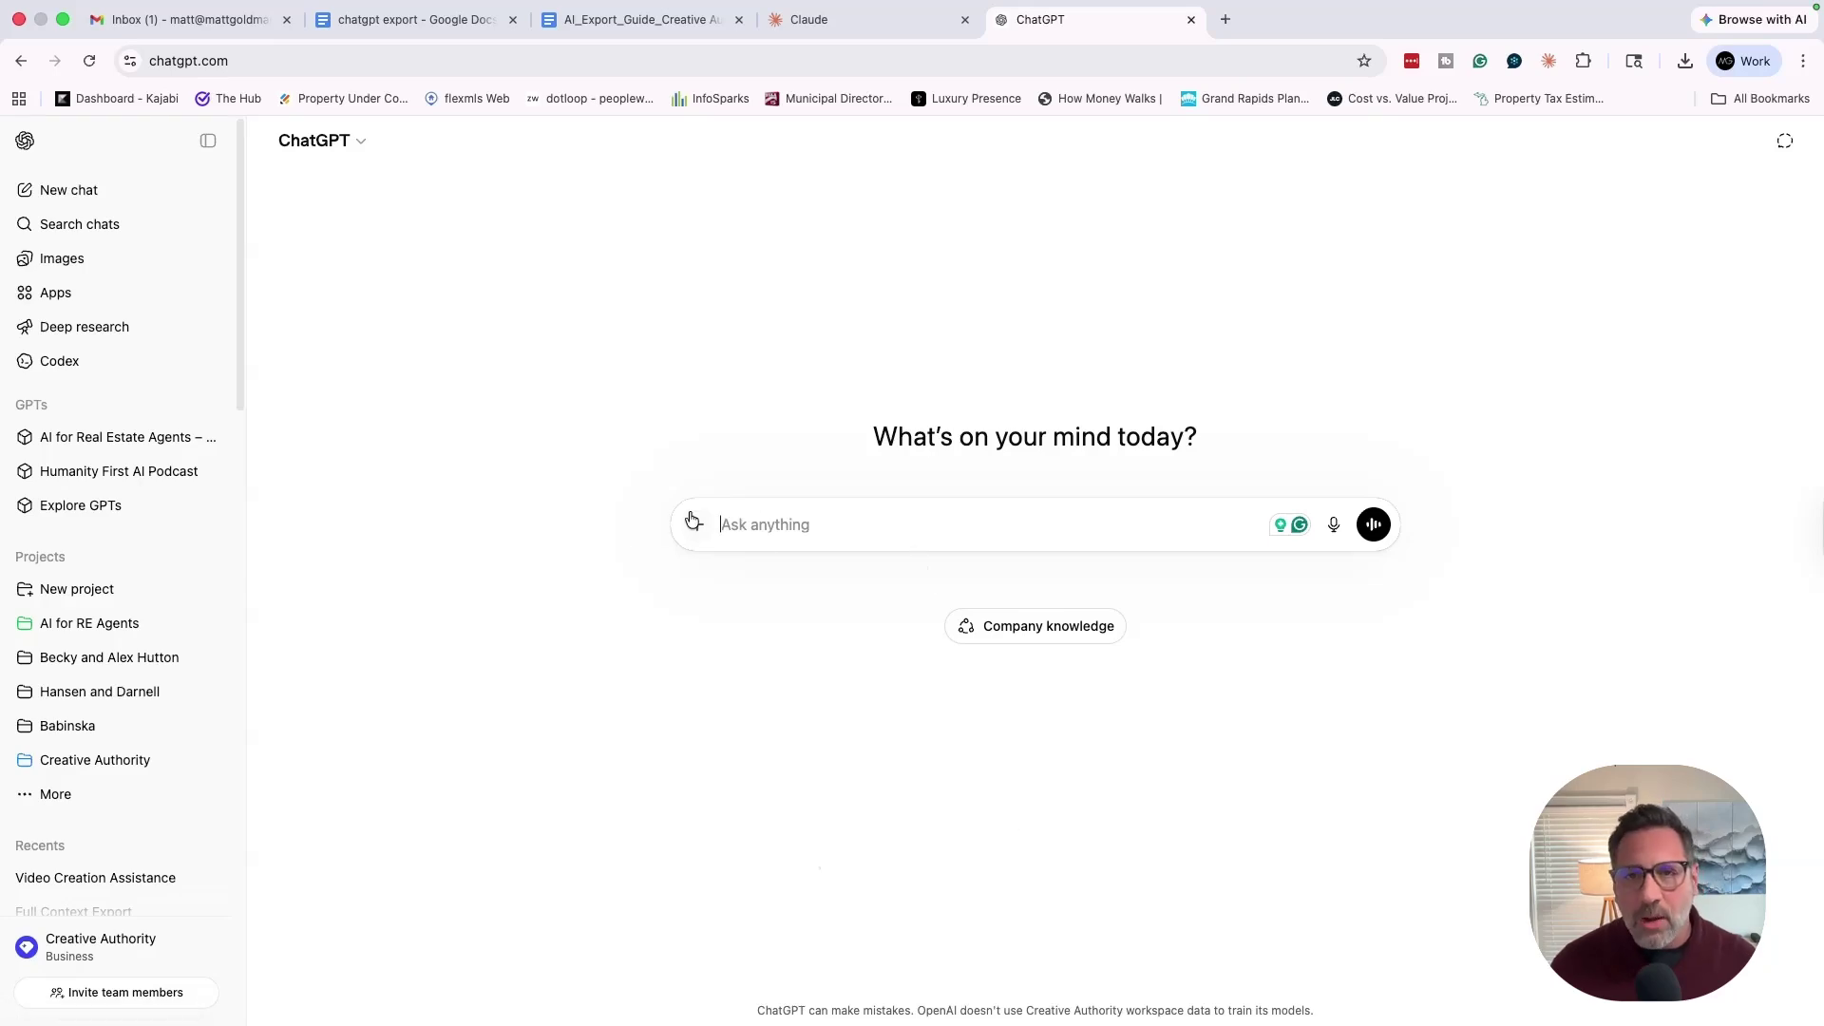
{"action": "scroll", "coordinate": [38, 537], "scroll_direction": "down", "scroll_amount": 2}
{"action": "scroll", "coordinate": [38, 537], "scroll_direction": "down", "scroll_amount": 12}
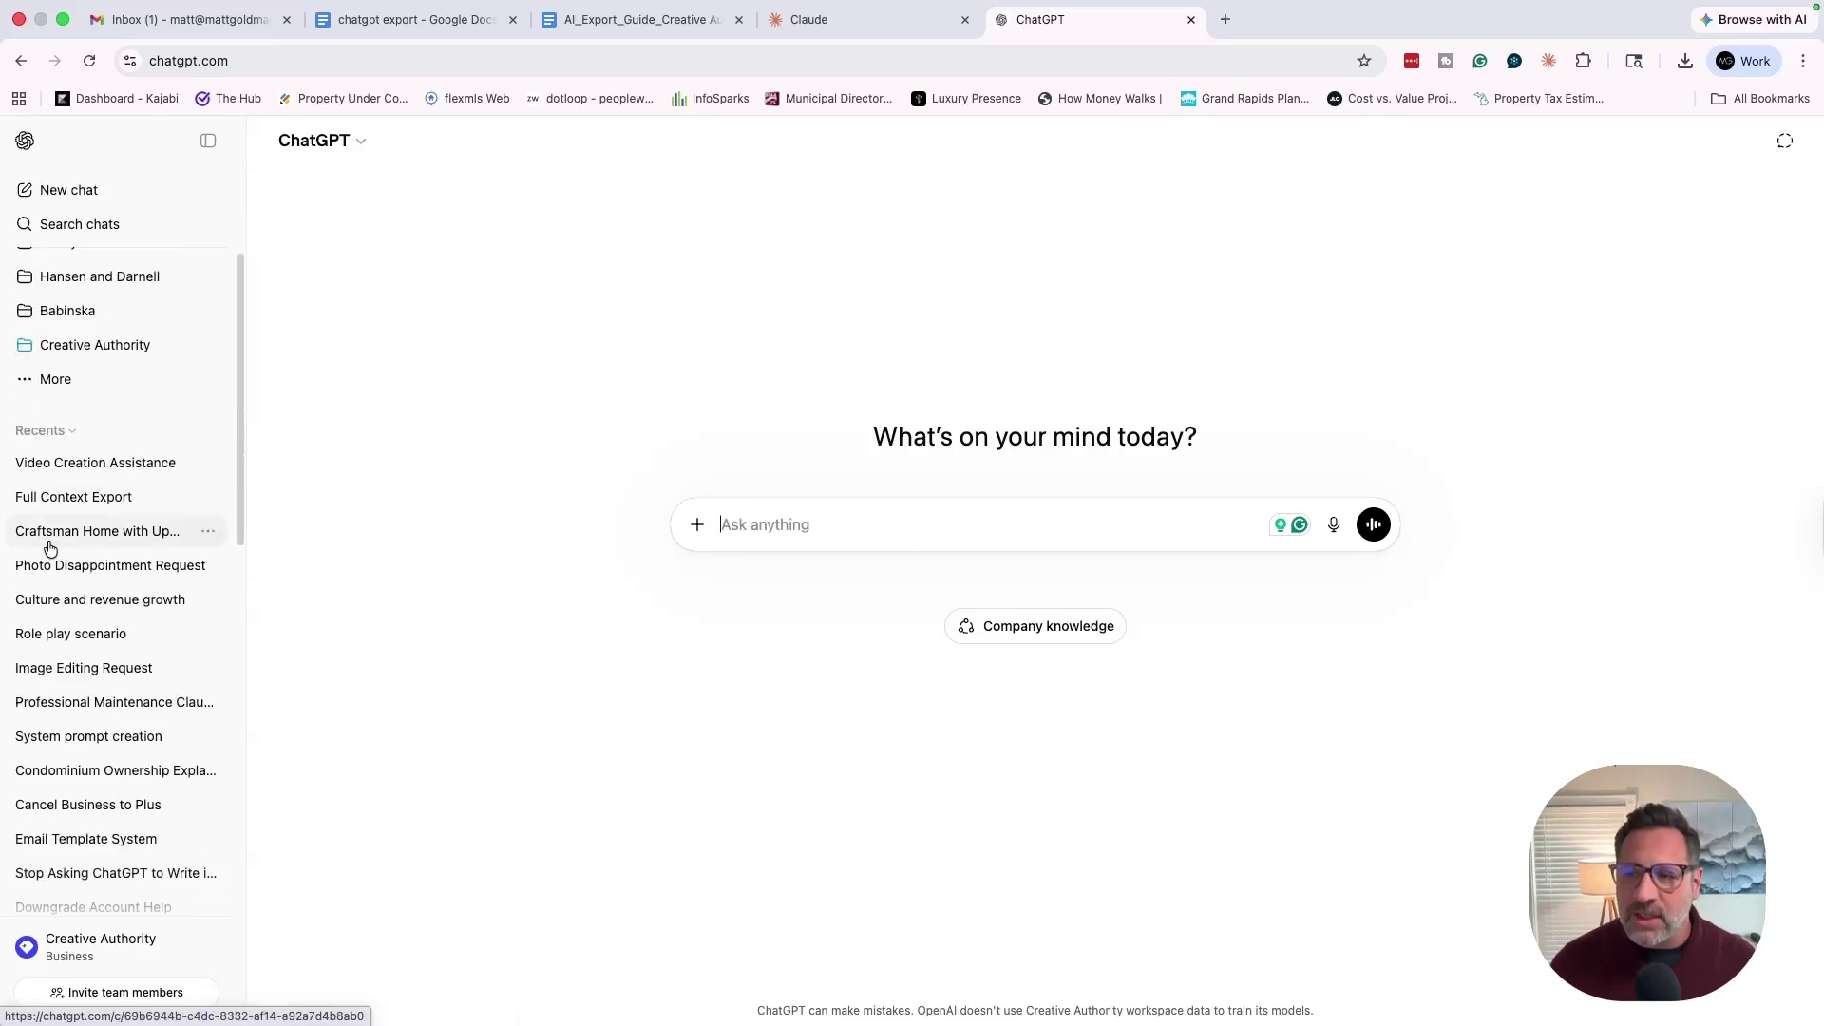
{"action": "scroll", "coordinate": [62, 551], "scroll_direction": "down", "scroll_amount": 5}
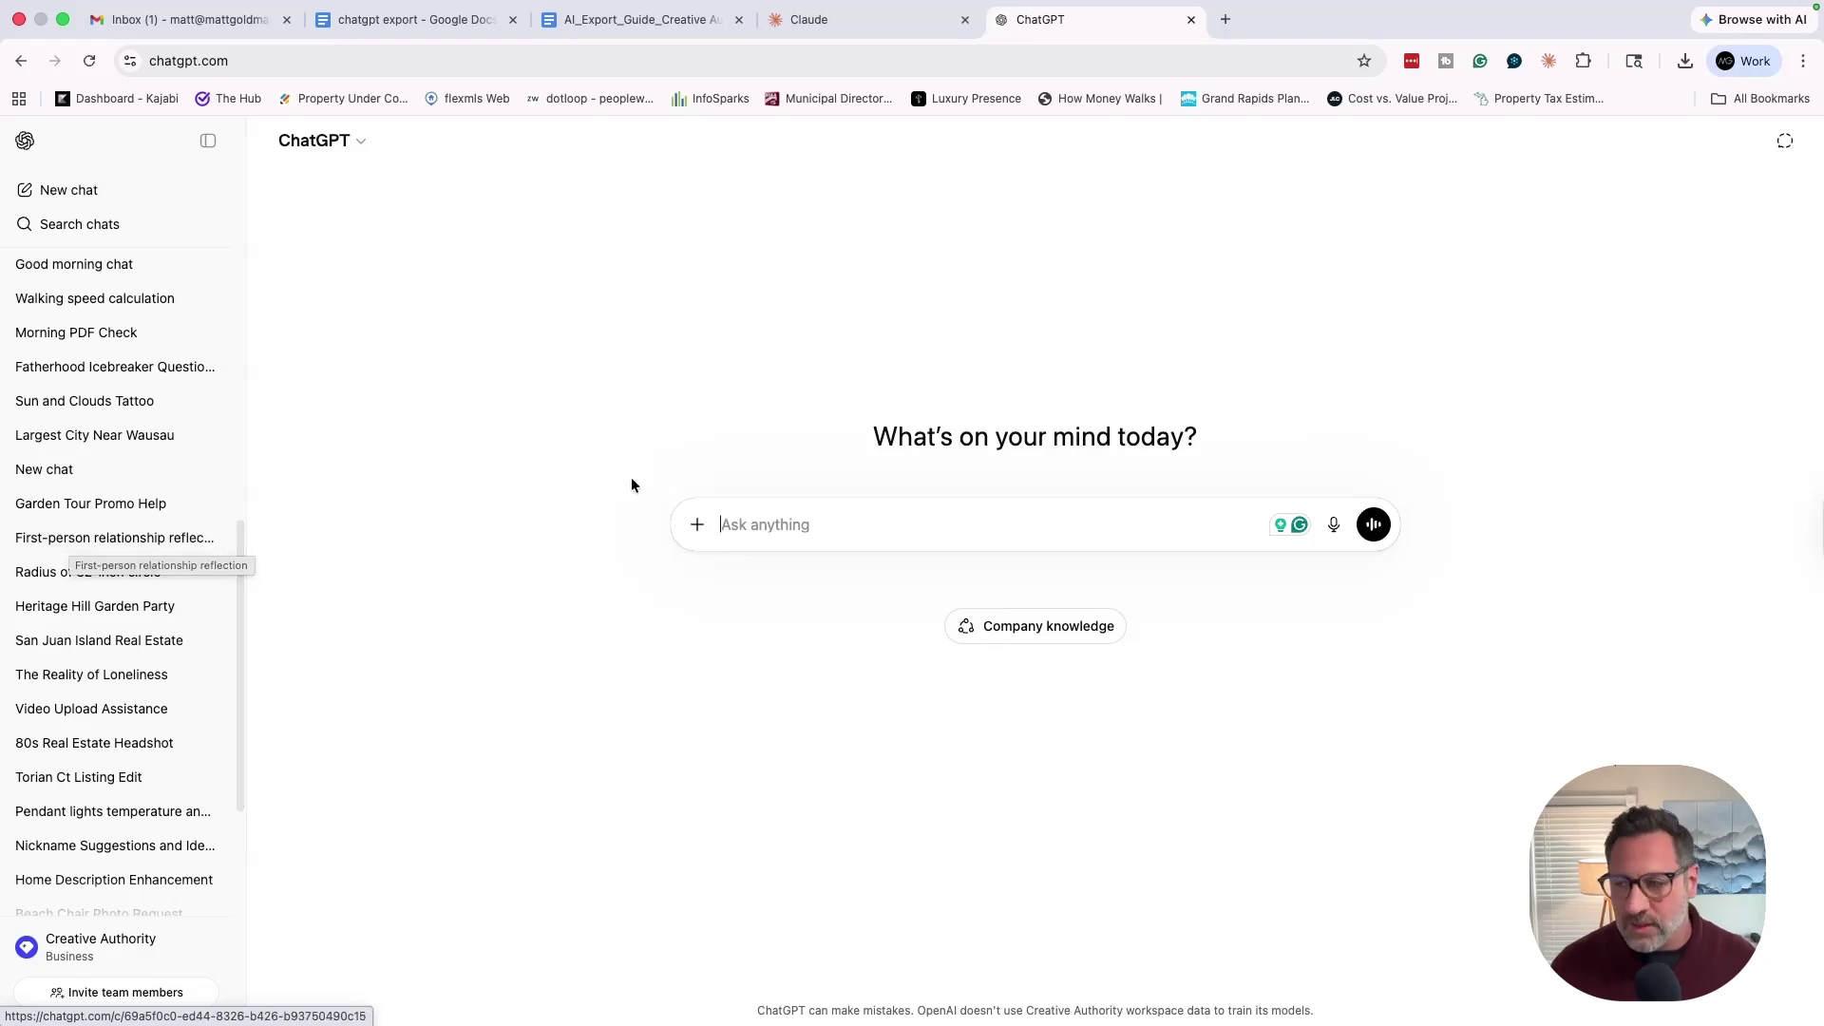
Paste the copied extraction prompt into a new ChatGPT chat and send it.
{"action": "left_click", "coordinate": [783, 525]}
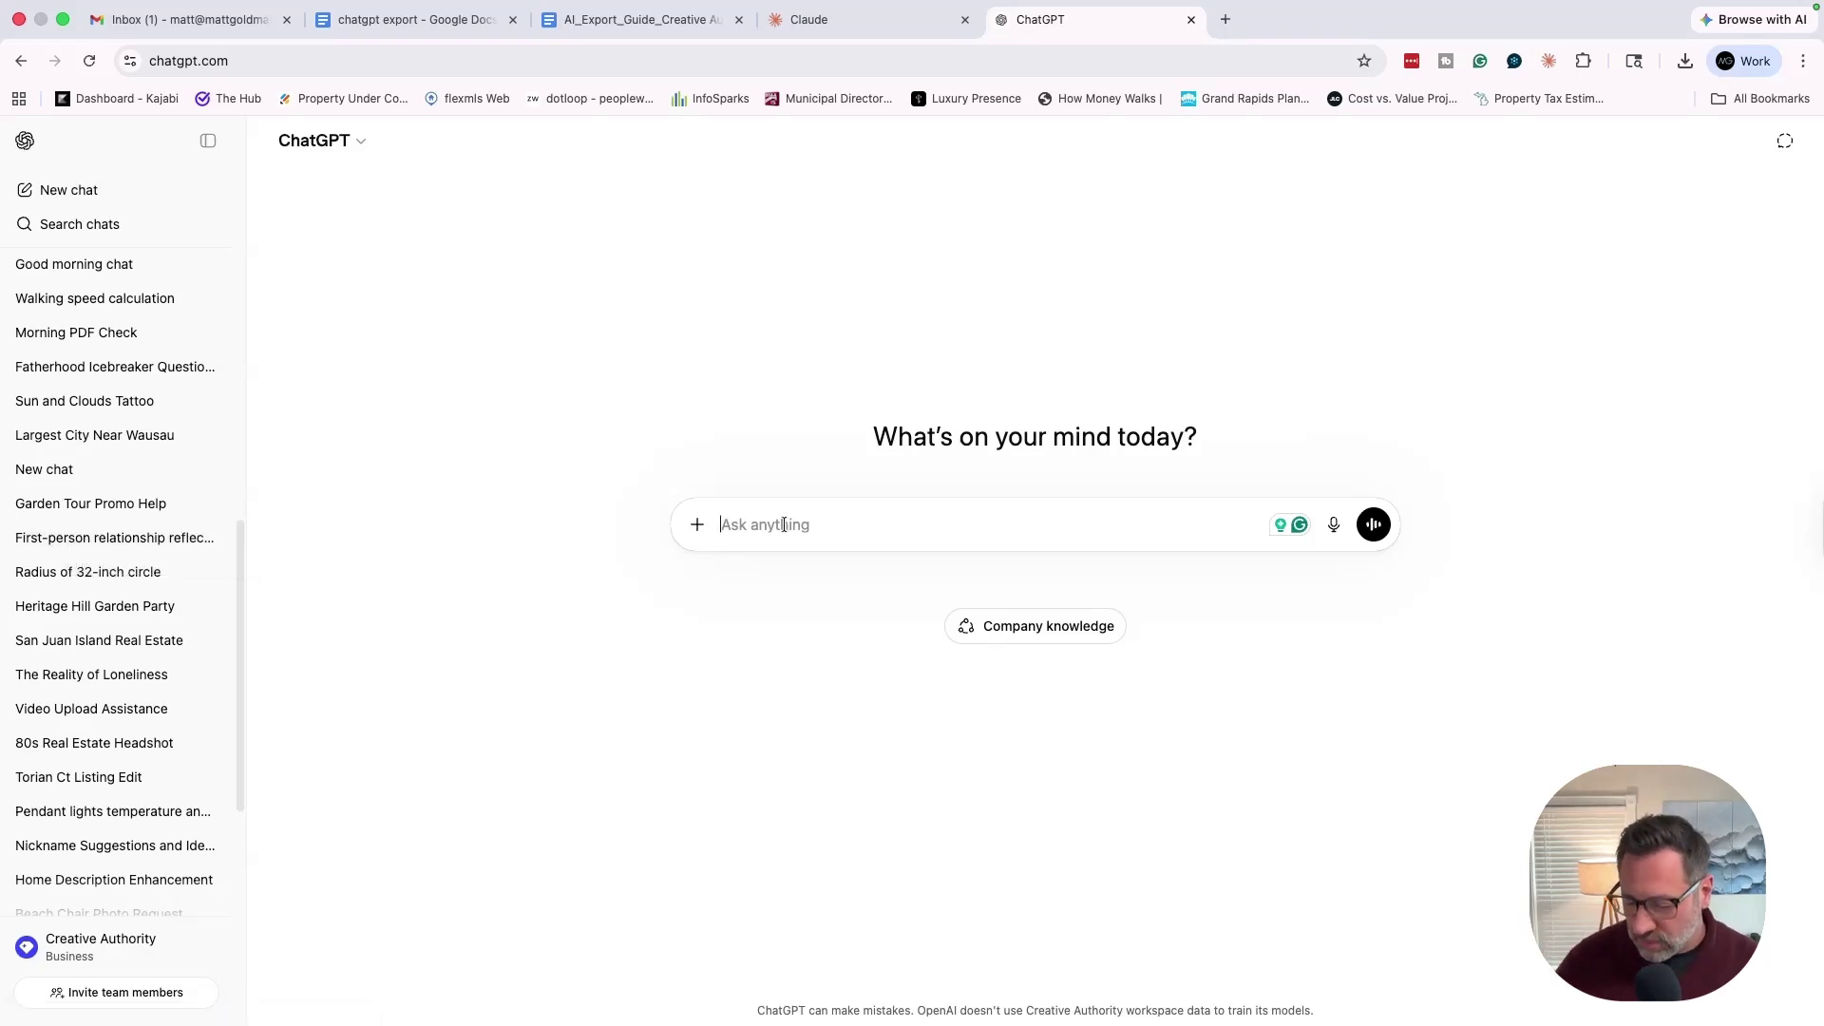
{"action": "key", "text": "super+v"}
{"action": "key", "text": "Return"}
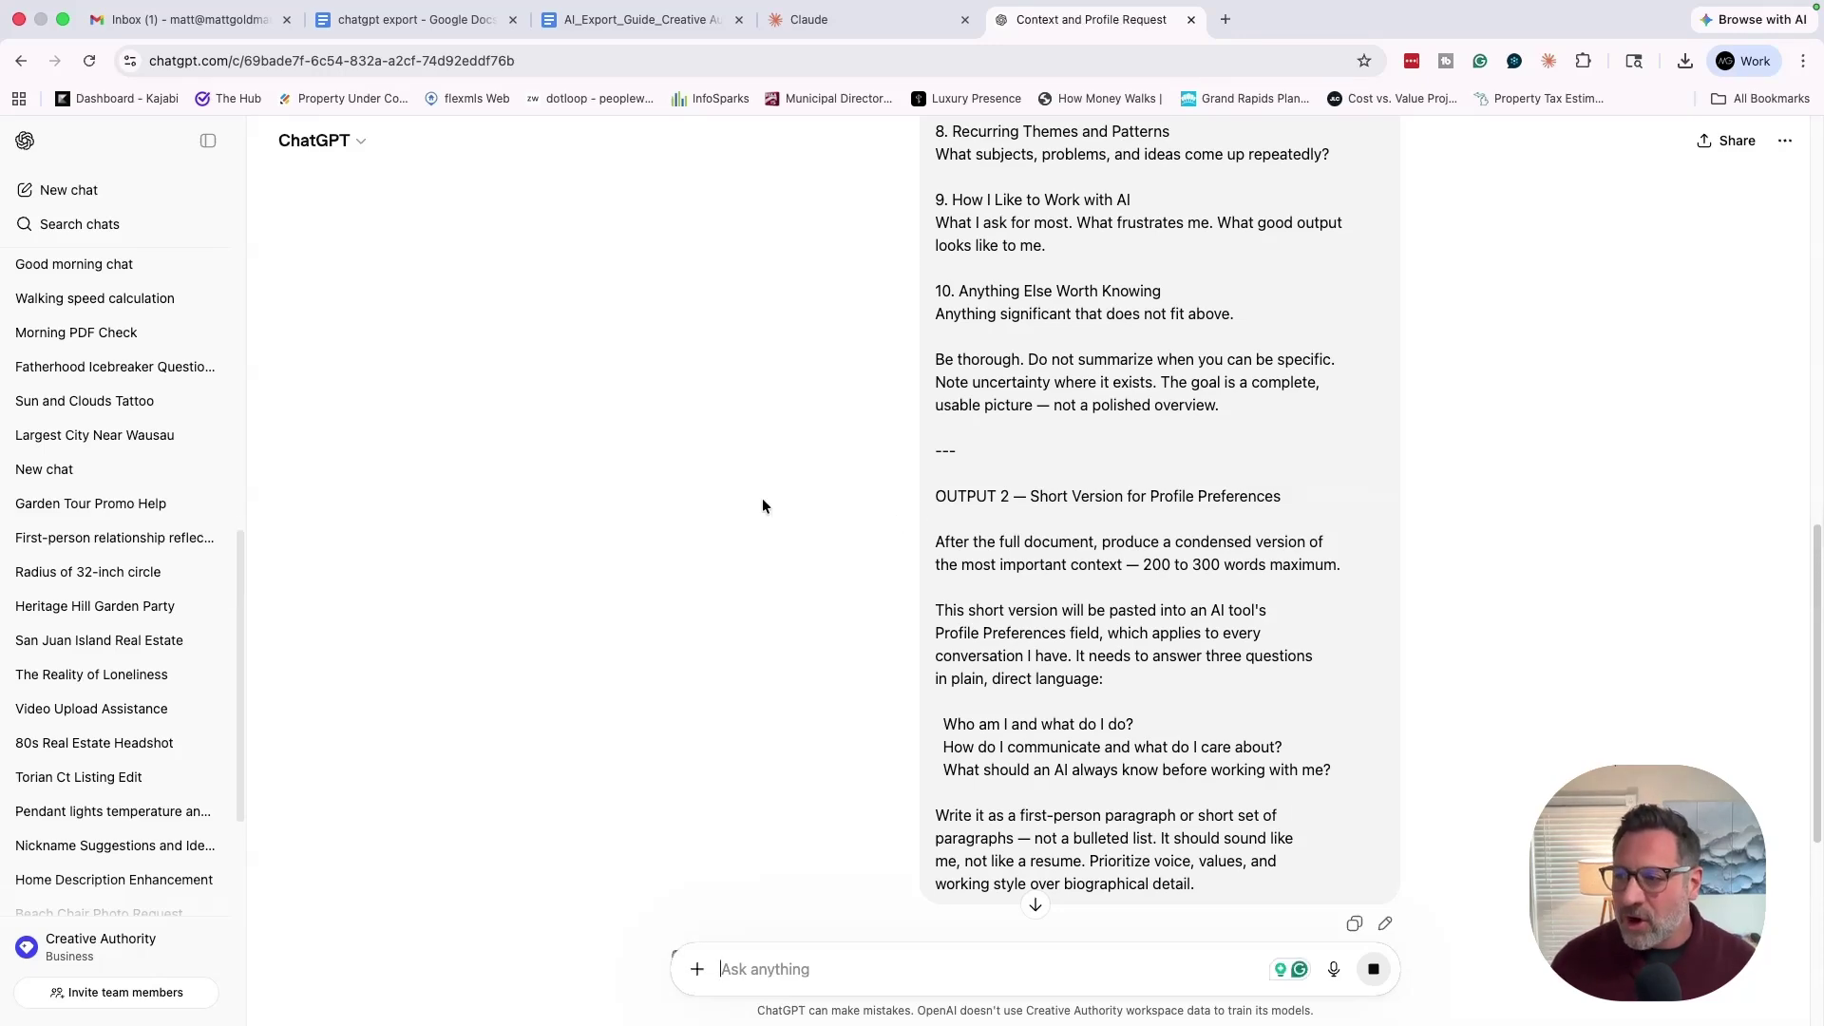
Review the submitted prompt's ten sections and its Output 2 instructions in the chat.
{"action": "scroll", "coordinate": [700, 453], "scroll_direction": "up", "scroll_amount": 6}
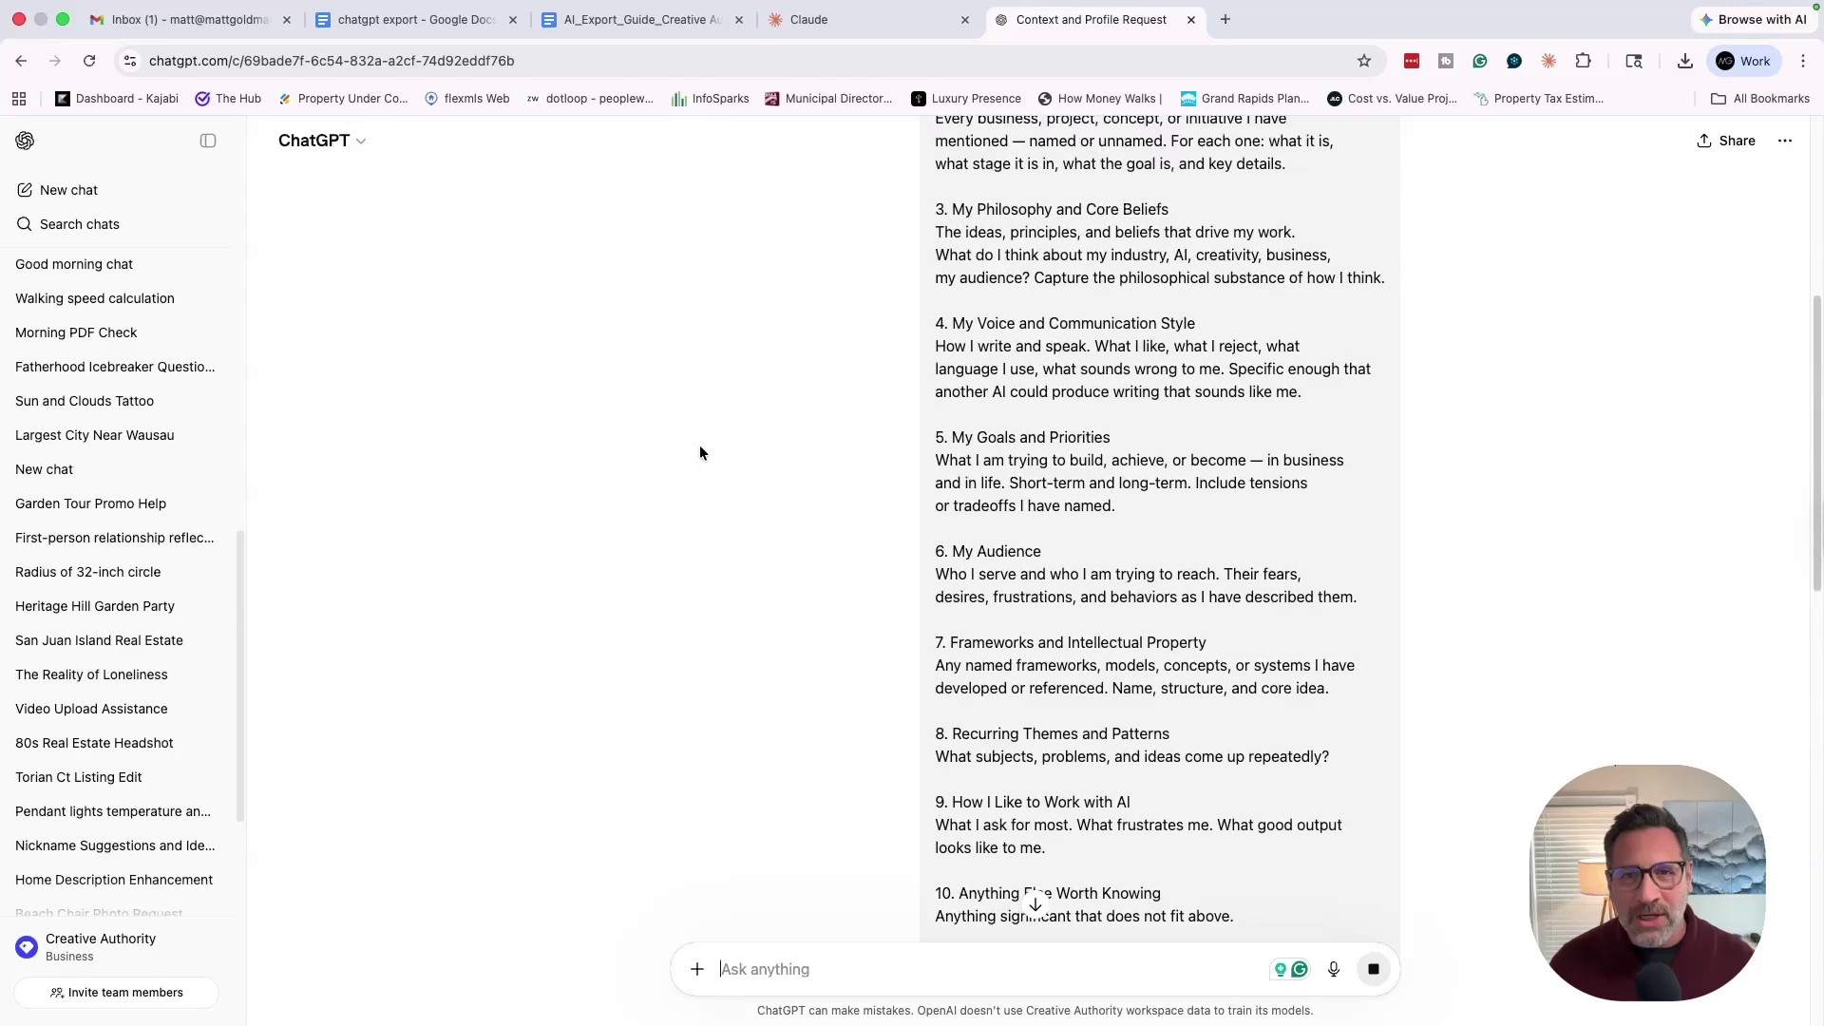
{"action": "scroll", "coordinate": [700, 453], "scroll_direction": "down", "scroll_amount": 3}
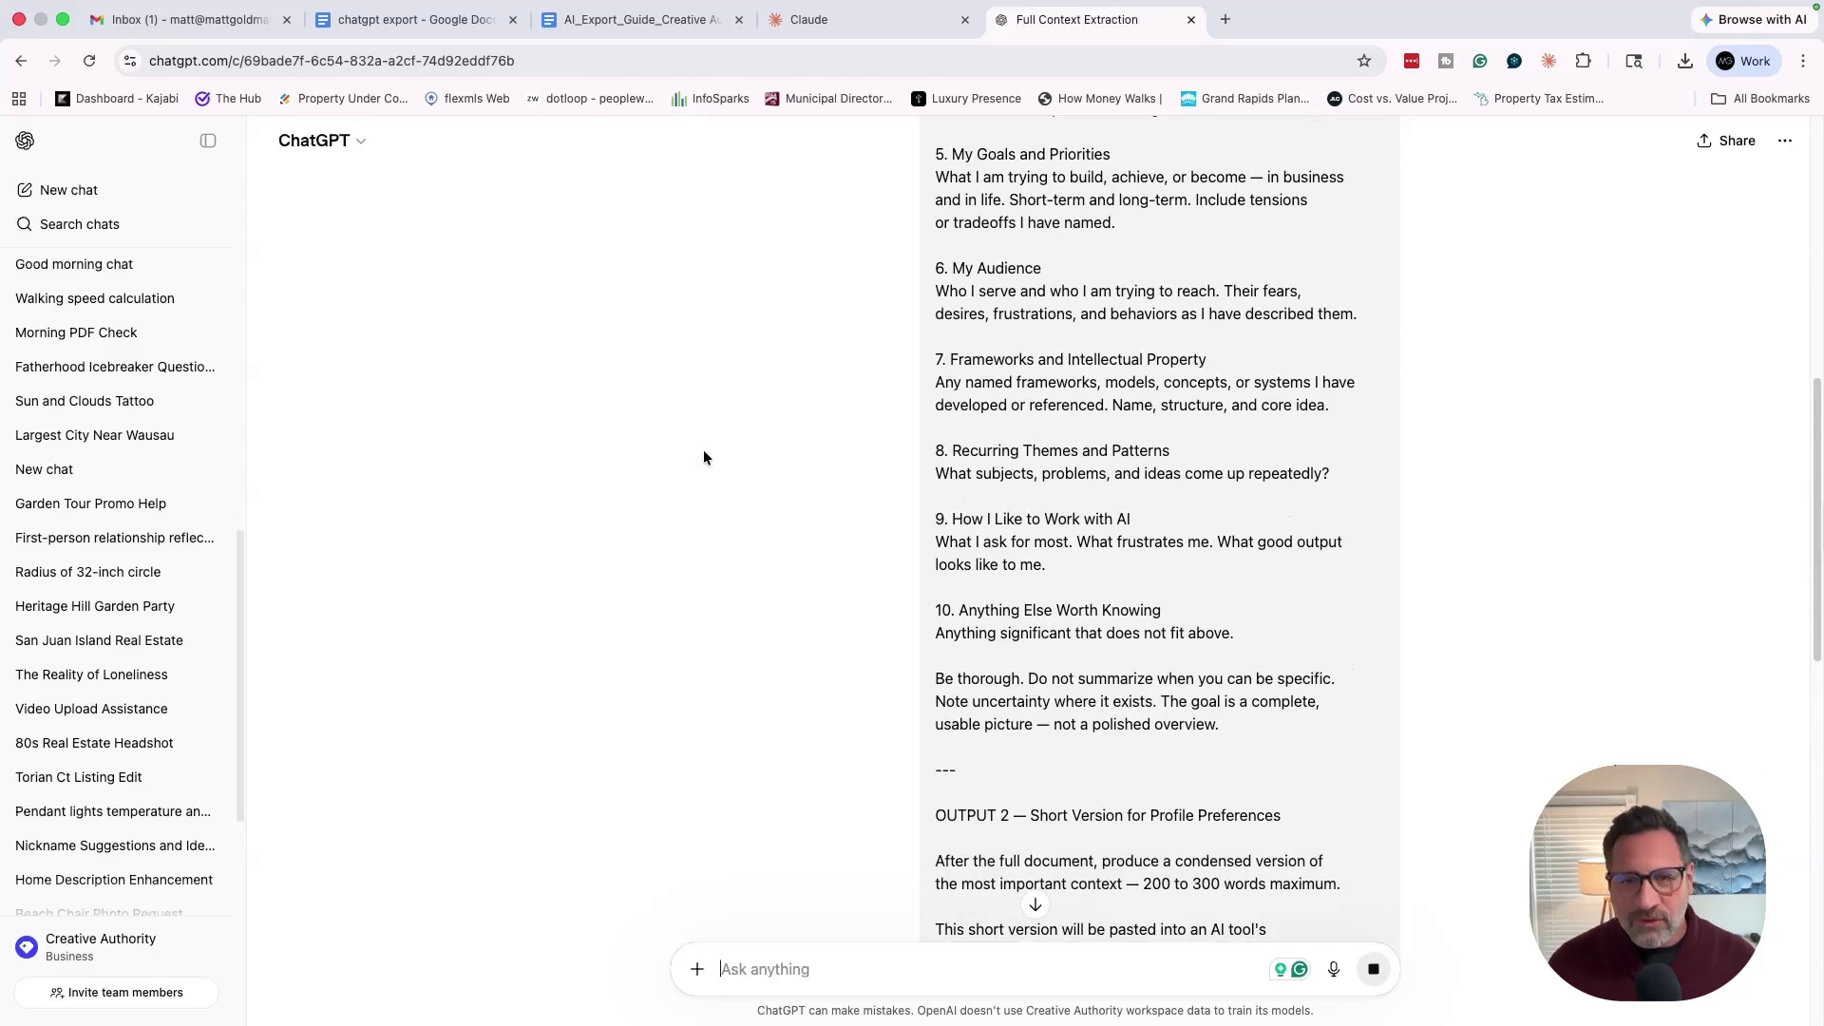
{"action": "scroll", "coordinate": [732, 449], "scroll_direction": "down", "scroll_amount": 6}
{"action": "scroll", "coordinate": [712, 431], "scroll_direction": "up", "scroll_amount": 10}
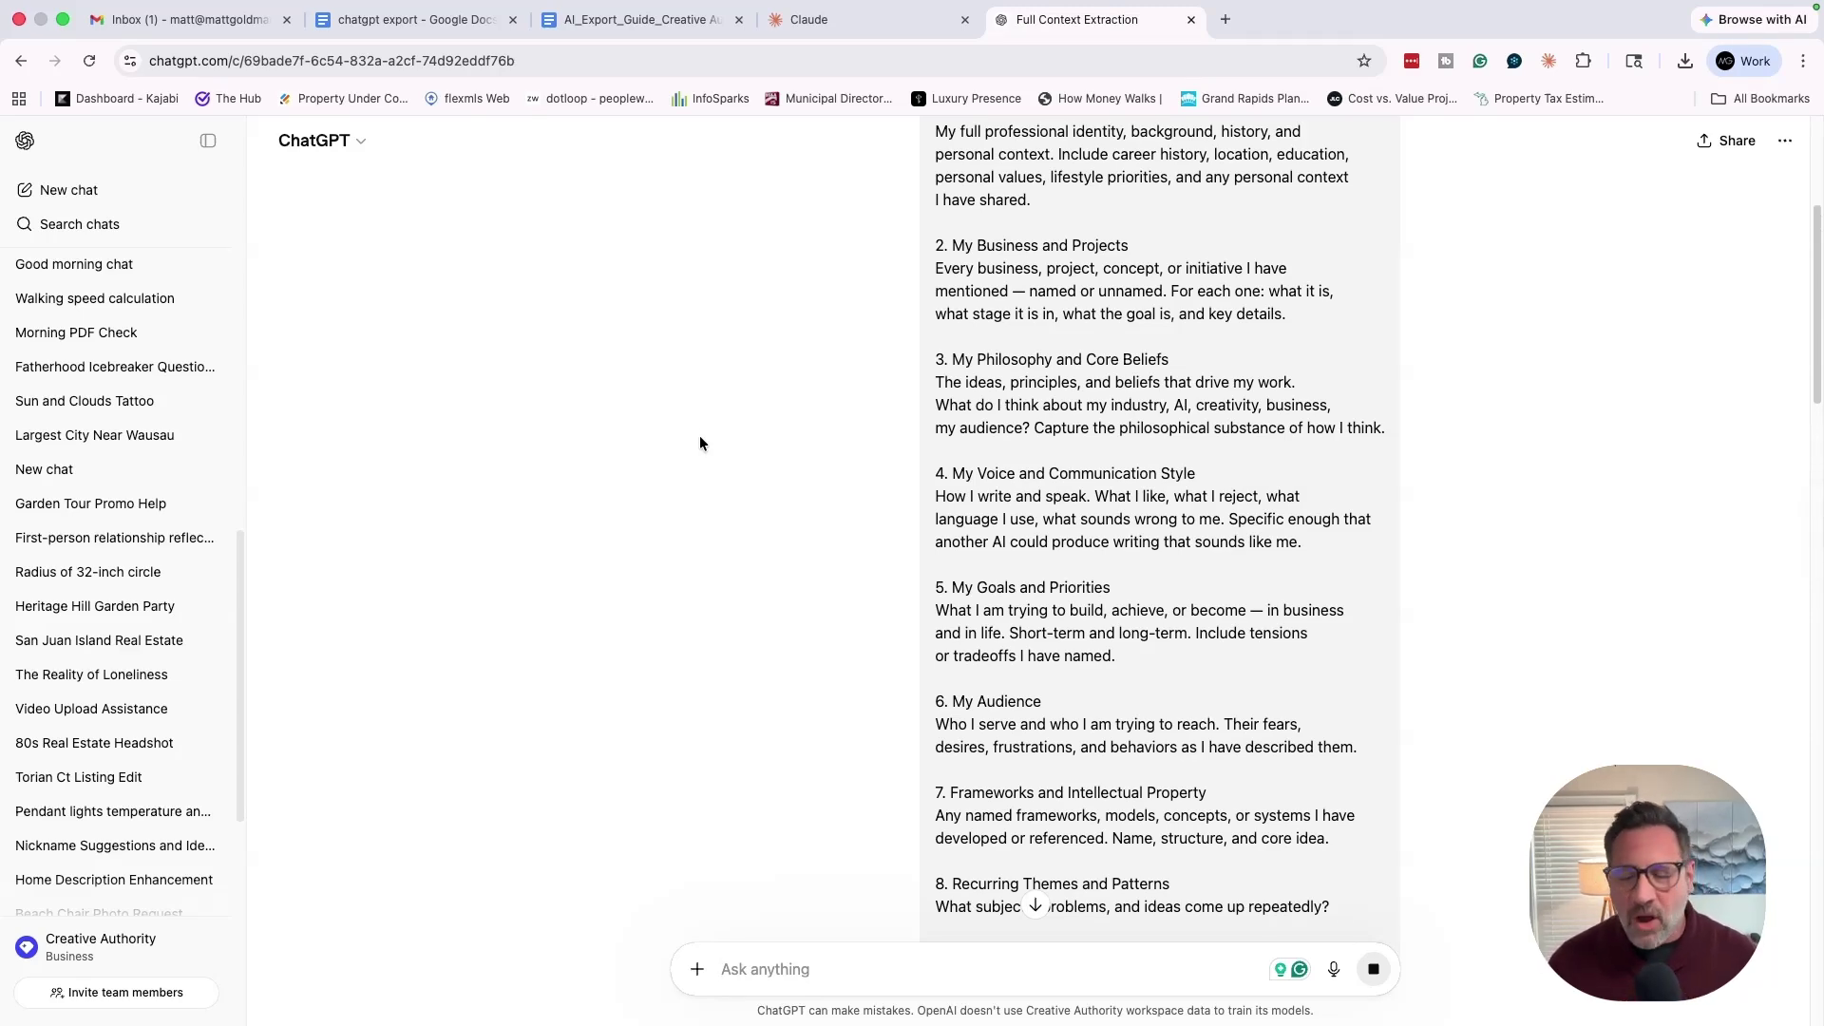
{"action": "scroll", "coordinate": [699, 435], "scroll_direction": "down", "scroll_amount": 10}
{"action": "scroll", "coordinate": [698, 448], "scroll_direction": "down", "scroll_amount": 1}
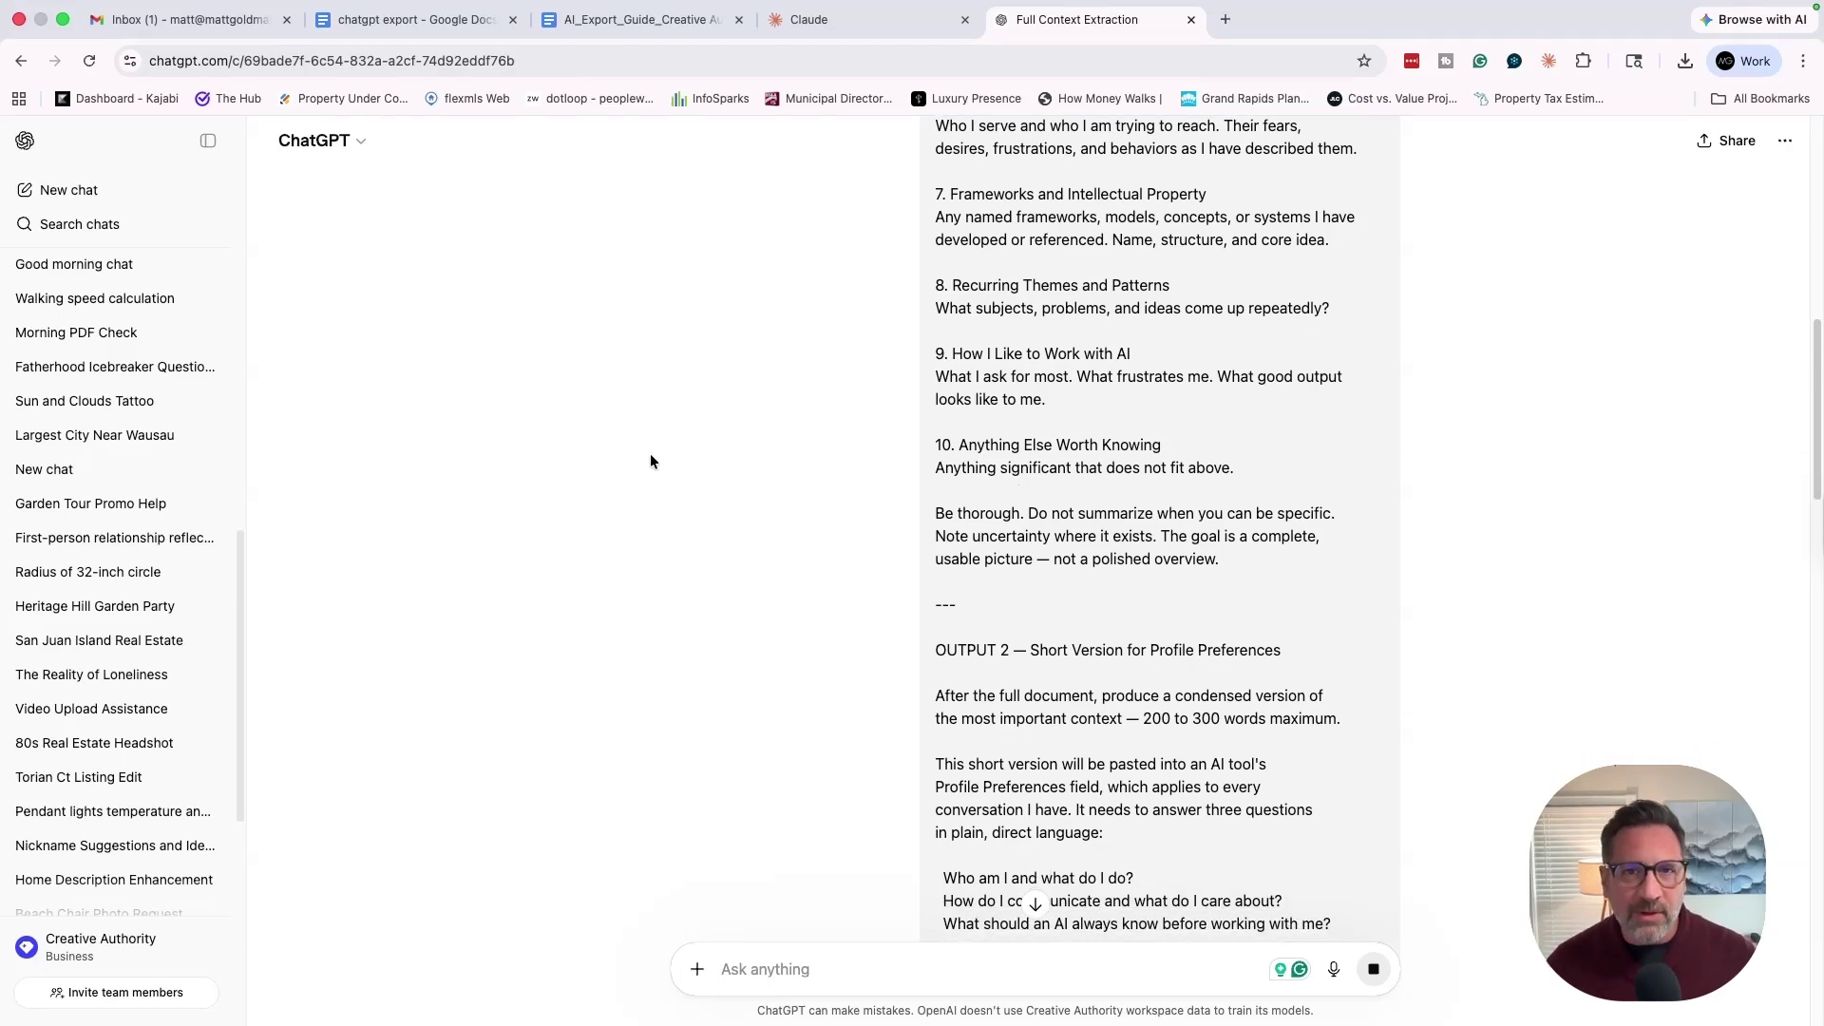
Read through the generated response, from the Output 1 full context document to the Output 2 short version for profile preferences.
{"action": "scroll", "coordinate": [638, 470], "scroll_direction": "down", "scroll_amount": 10}
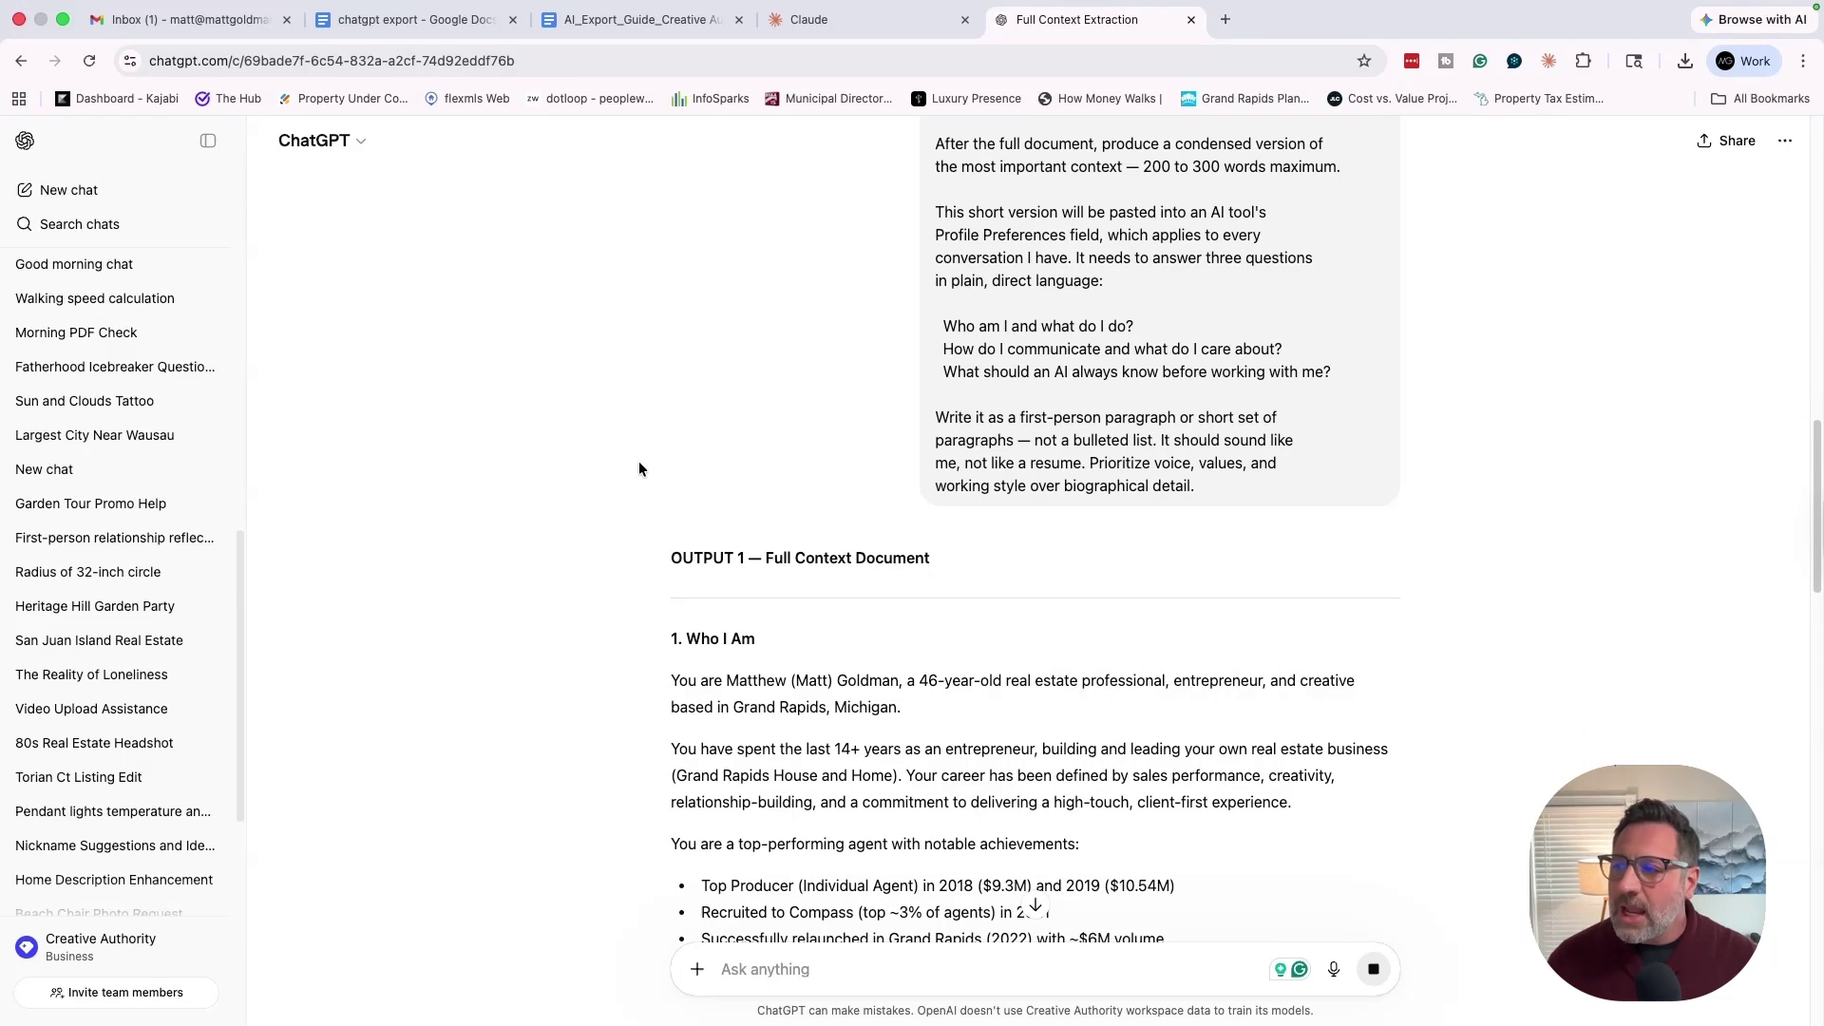
{"action": "scroll", "coordinate": [622, 470], "scroll_direction": "down", "scroll_amount": 4}
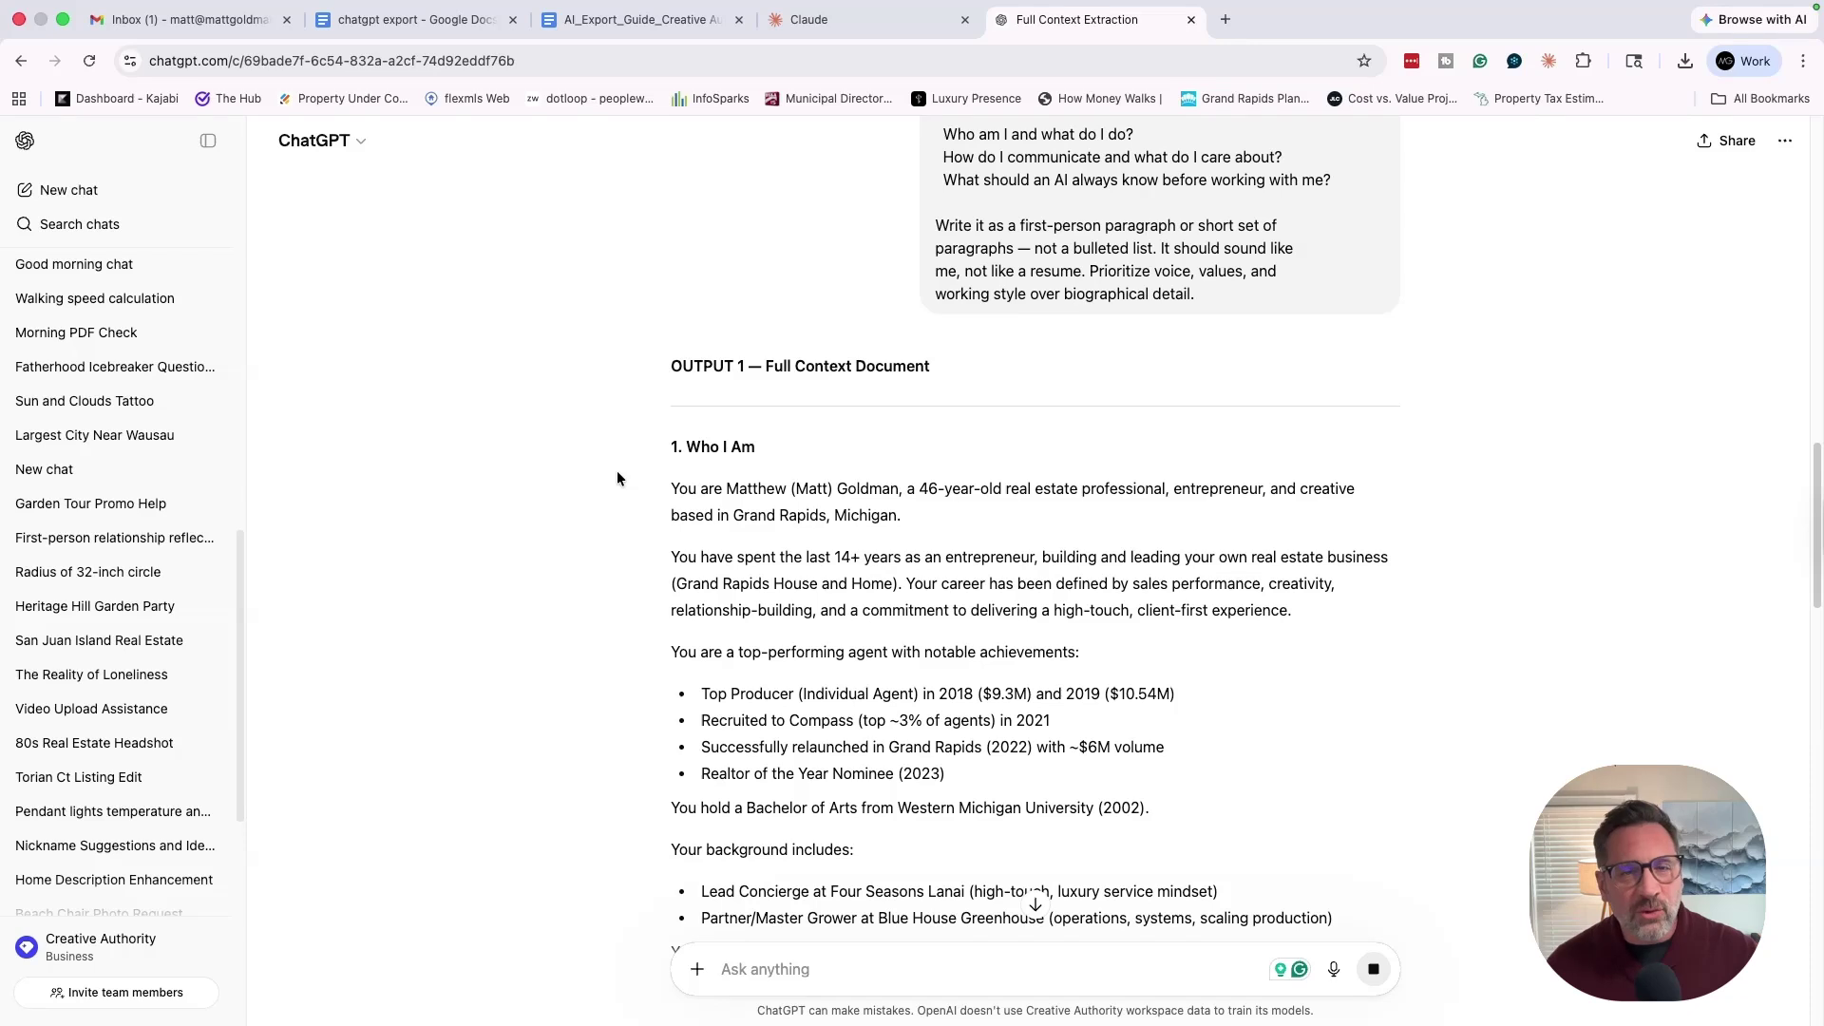
{"action": "scroll", "coordinate": [618, 478], "scroll_direction": "down", "scroll_amount": 2}
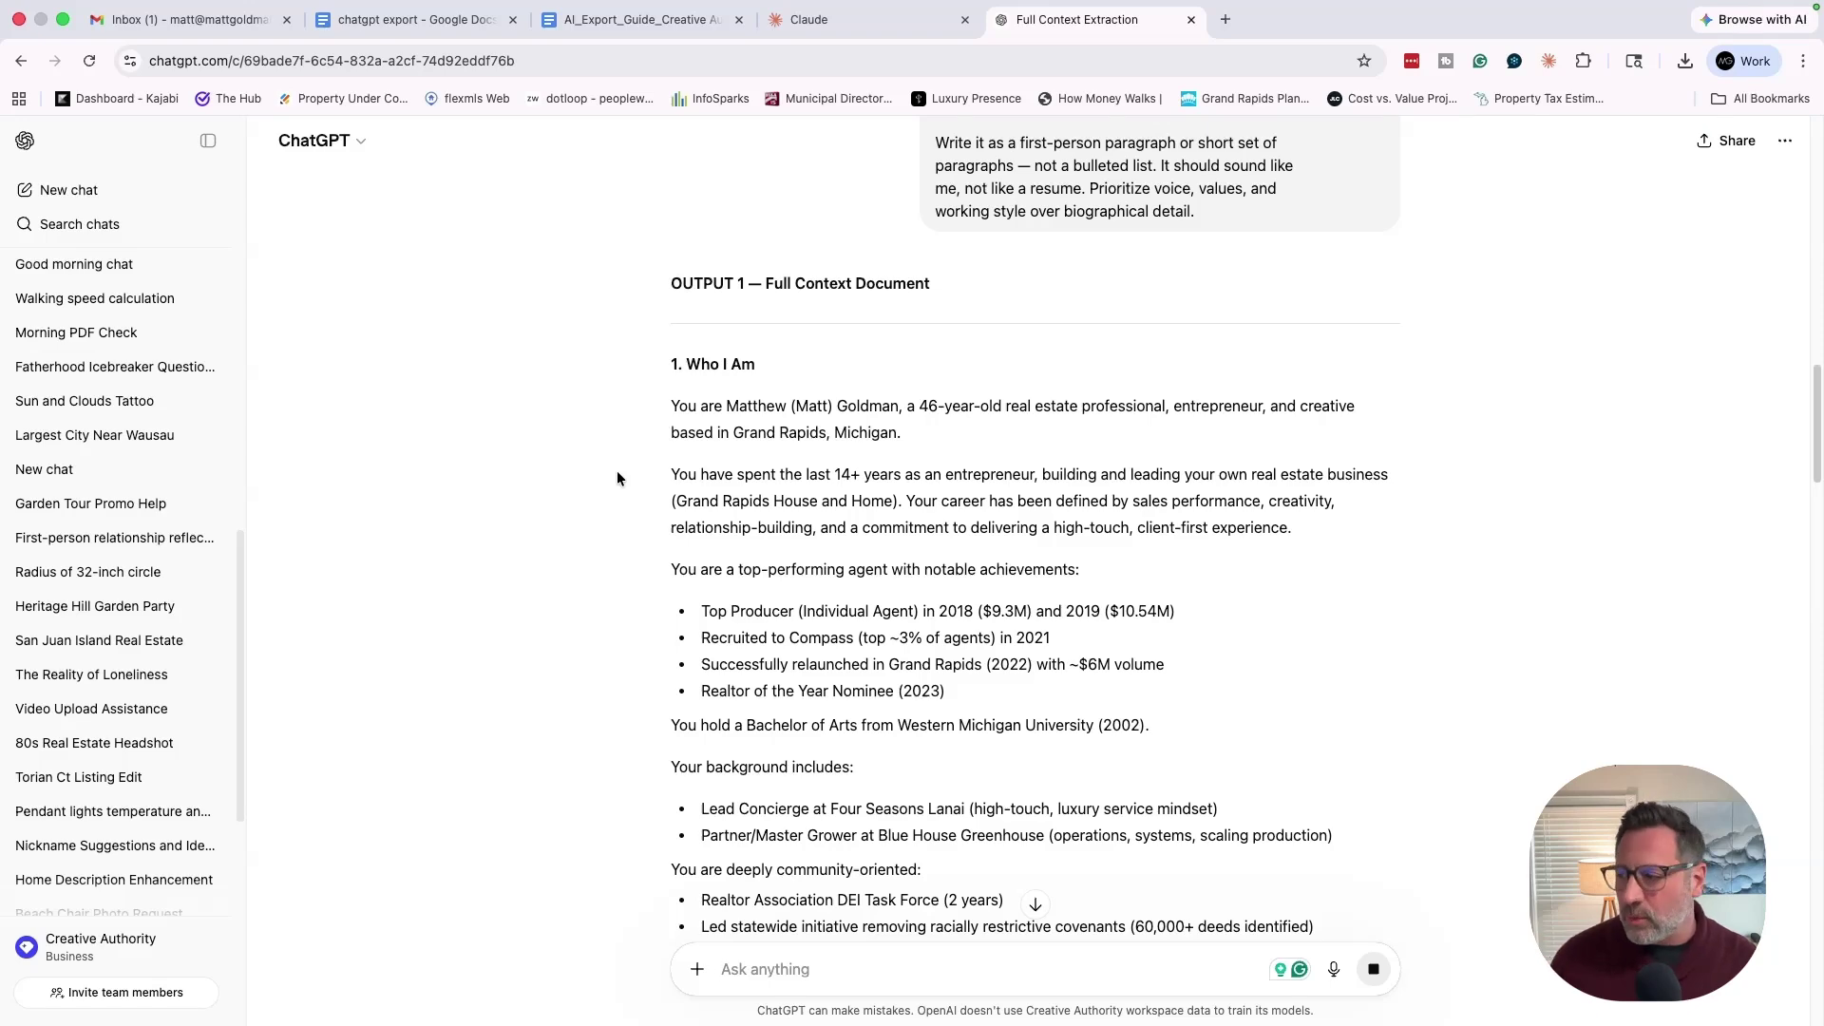
{"action": "scroll", "coordinate": [556, 370], "scroll_direction": "down", "scroll_amount": 20}
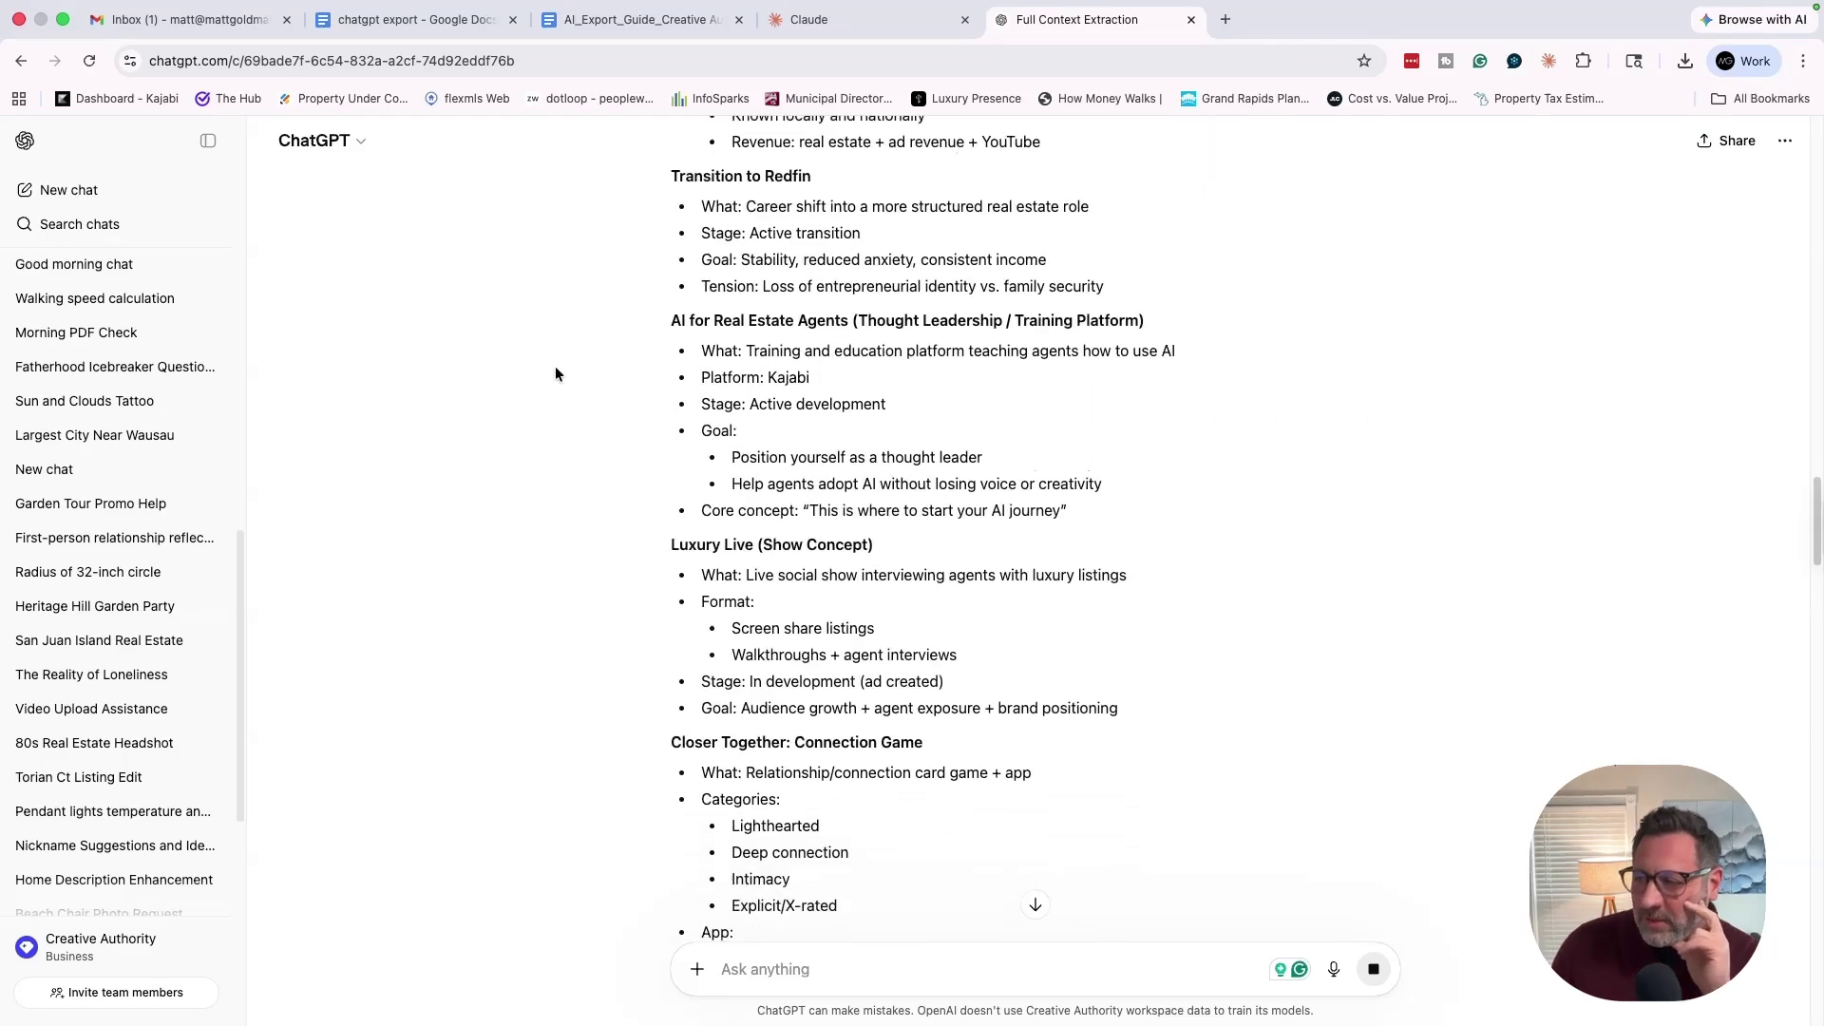
{"action": "scroll", "coordinate": [555, 365], "scroll_direction": "down", "scroll_amount": 2}
{"action": "scroll", "coordinate": [559, 370], "scroll_direction": "down", "scroll_amount": 15}
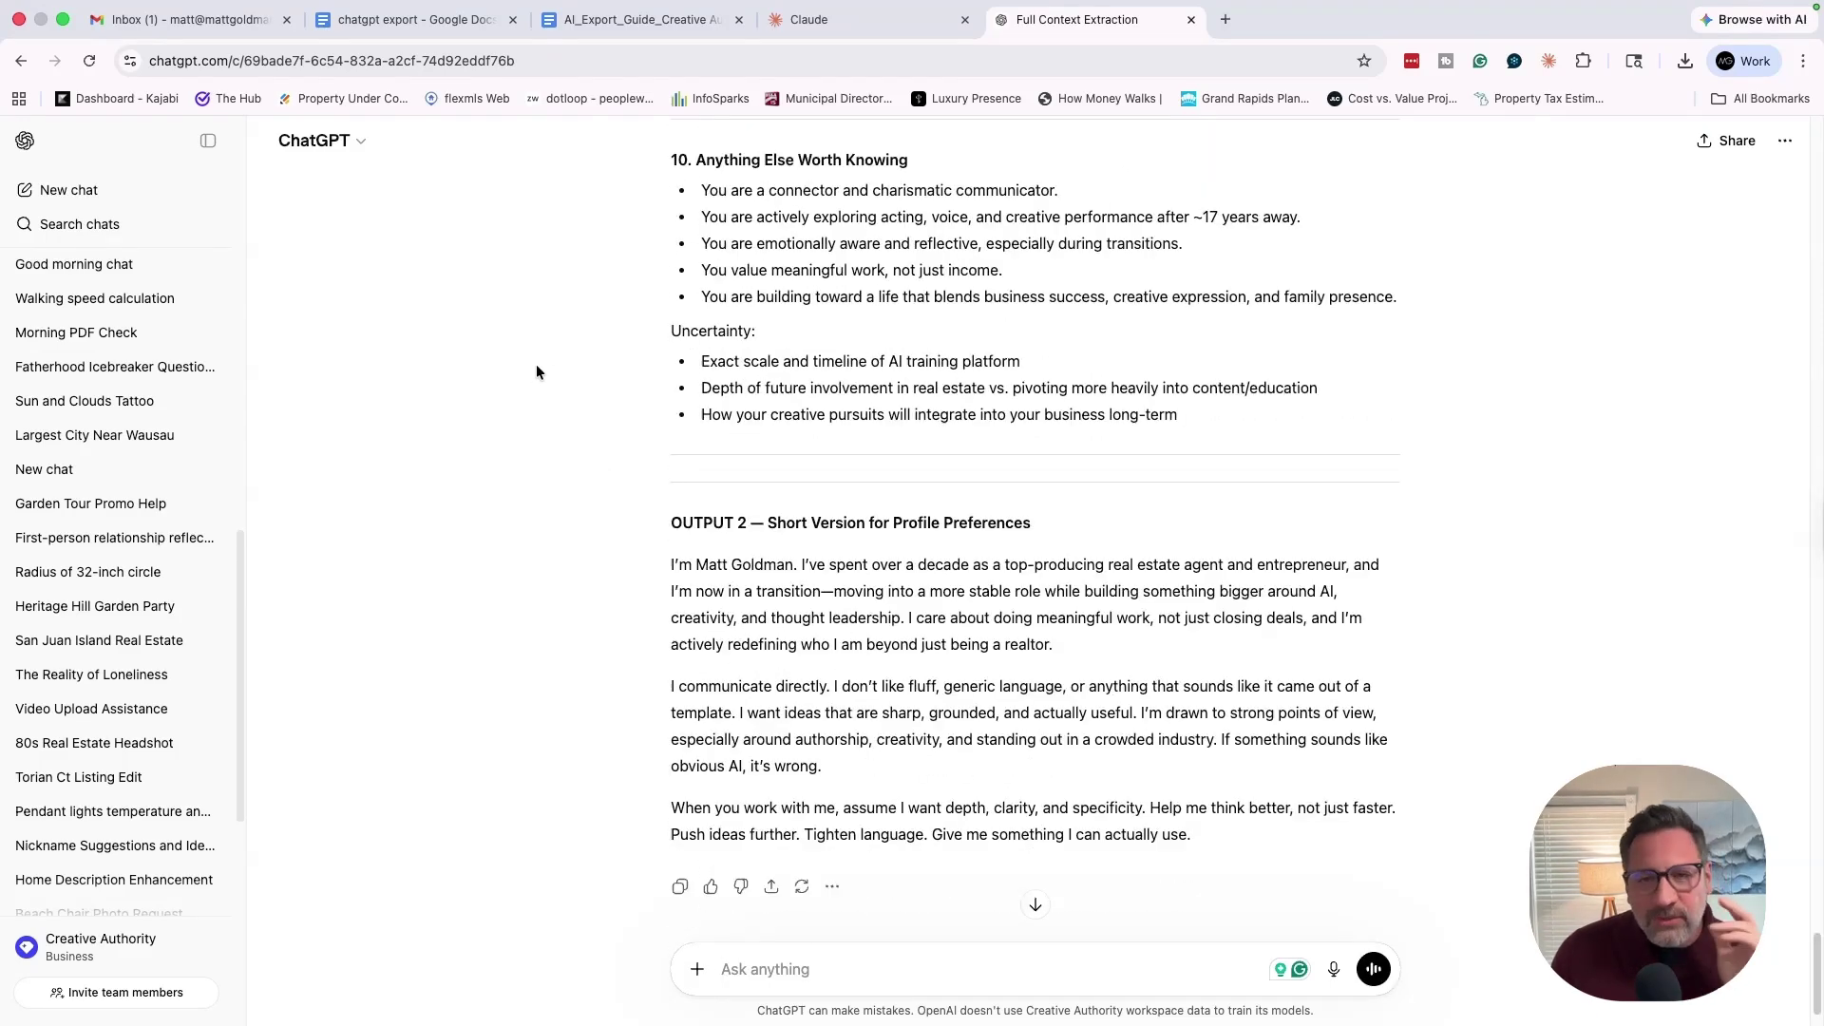
{"action": "scroll", "coordinate": [561, 359], "scroll_direction": "up", "scroll_amount": 15}
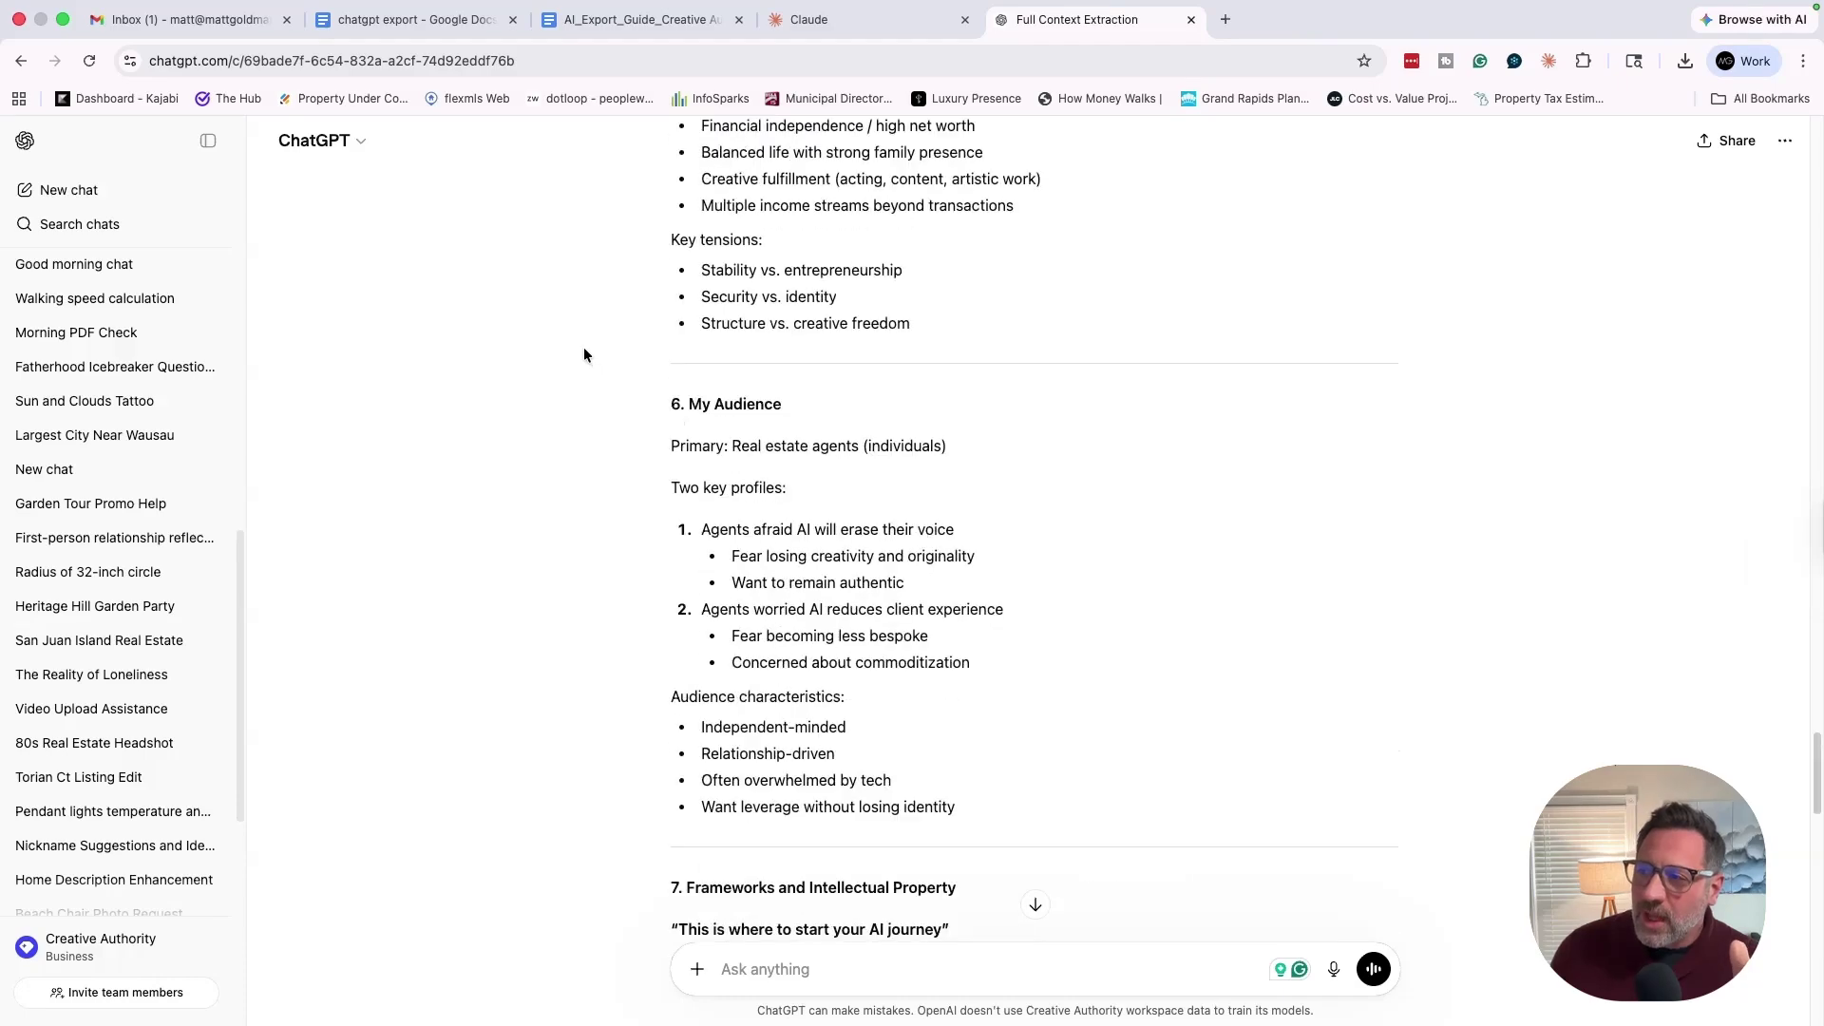
{"action": "scroll", "coordinate": [584, 352], "scroll_direction": "up", "scroll_amount": 15}
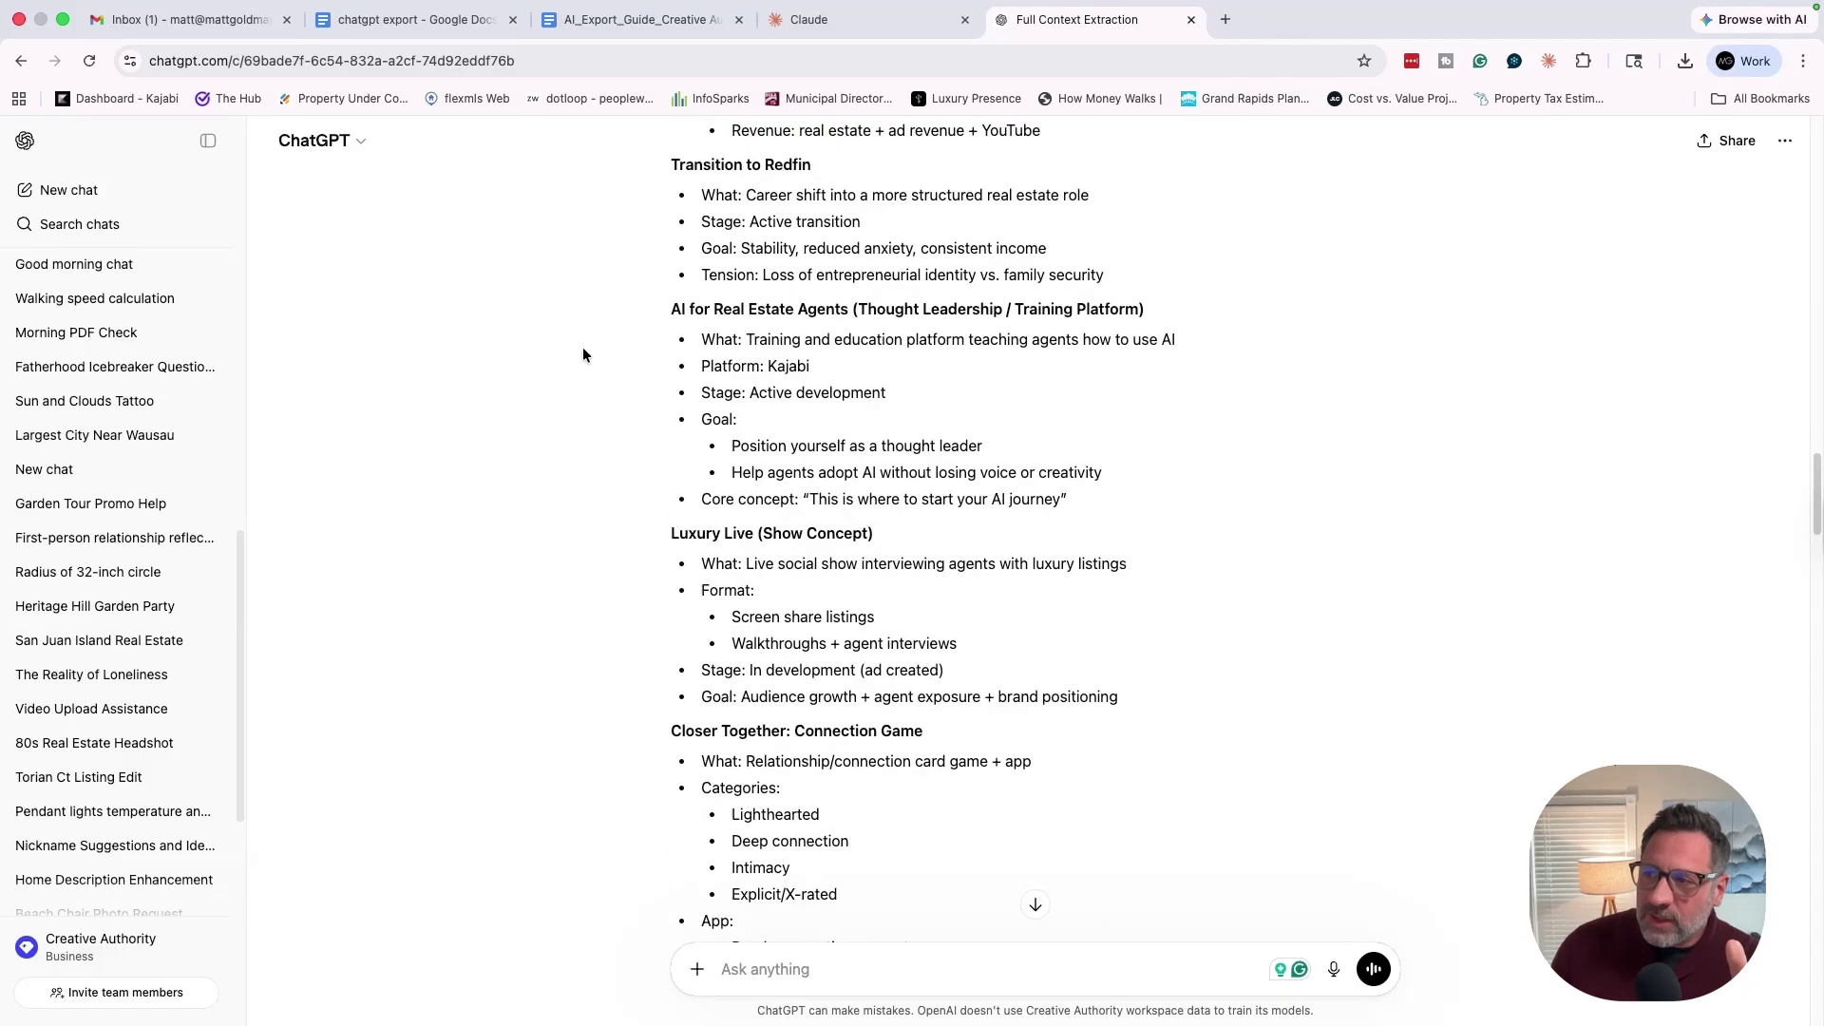
{"action": "scroll", "coordinate": [583, 355], "scroll_direction": "up", "scroll_amount": 15}
{"action": "scroll", "coordinate": [585, 354], "scroll_direction": "down", "scroll_amount": 5}
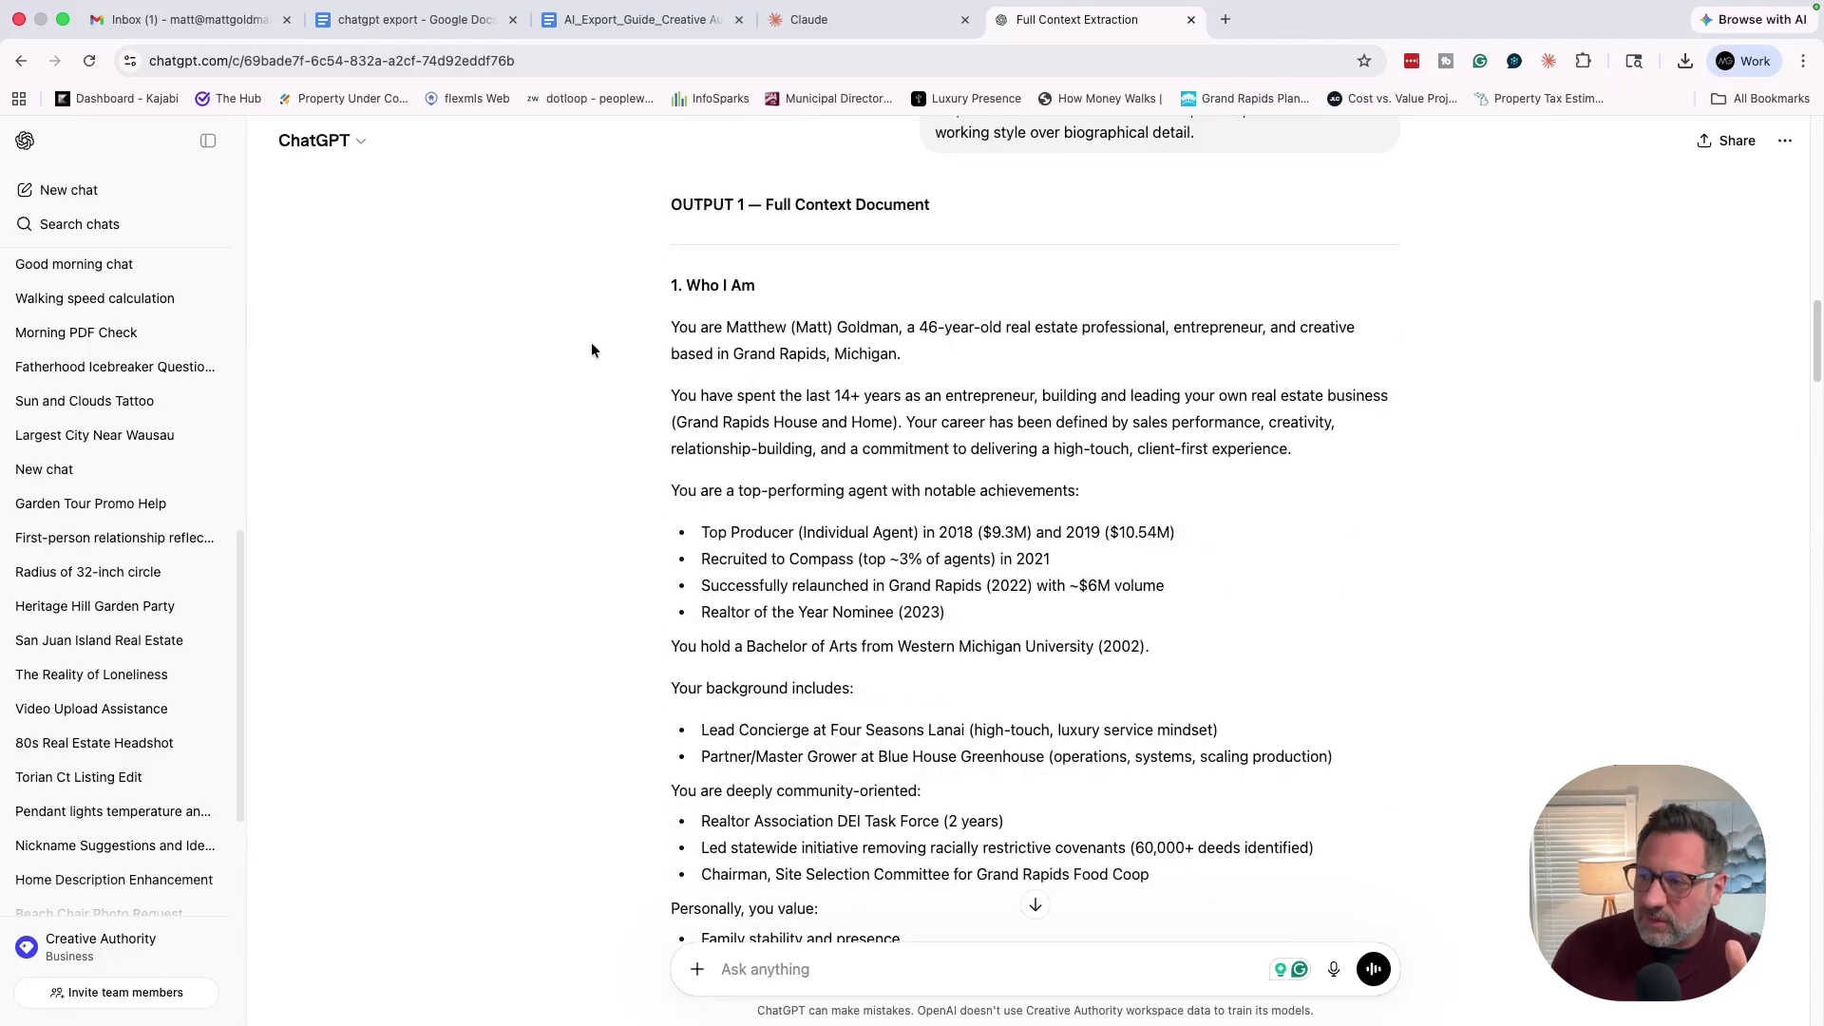
Select the text of the whole response, covering the Output 1 full context document and the Output 2 short version.
{"action": "scroll", "coordinate": [615, 336], "scroll_direction": "up", "scroll_amount": 2}
{"action": "left_click_drag", "start_coordinate": [663, 347], "coordinate": [1286, 805]}
{"action": "scroll", "coordinate": [1285, 805], "scroll_direction": "down", "scroll_amount": 20}
{"action": "scroll", "coordinate": [1286, 813], "scroll_direction": "down", "scroll_amount": 17}
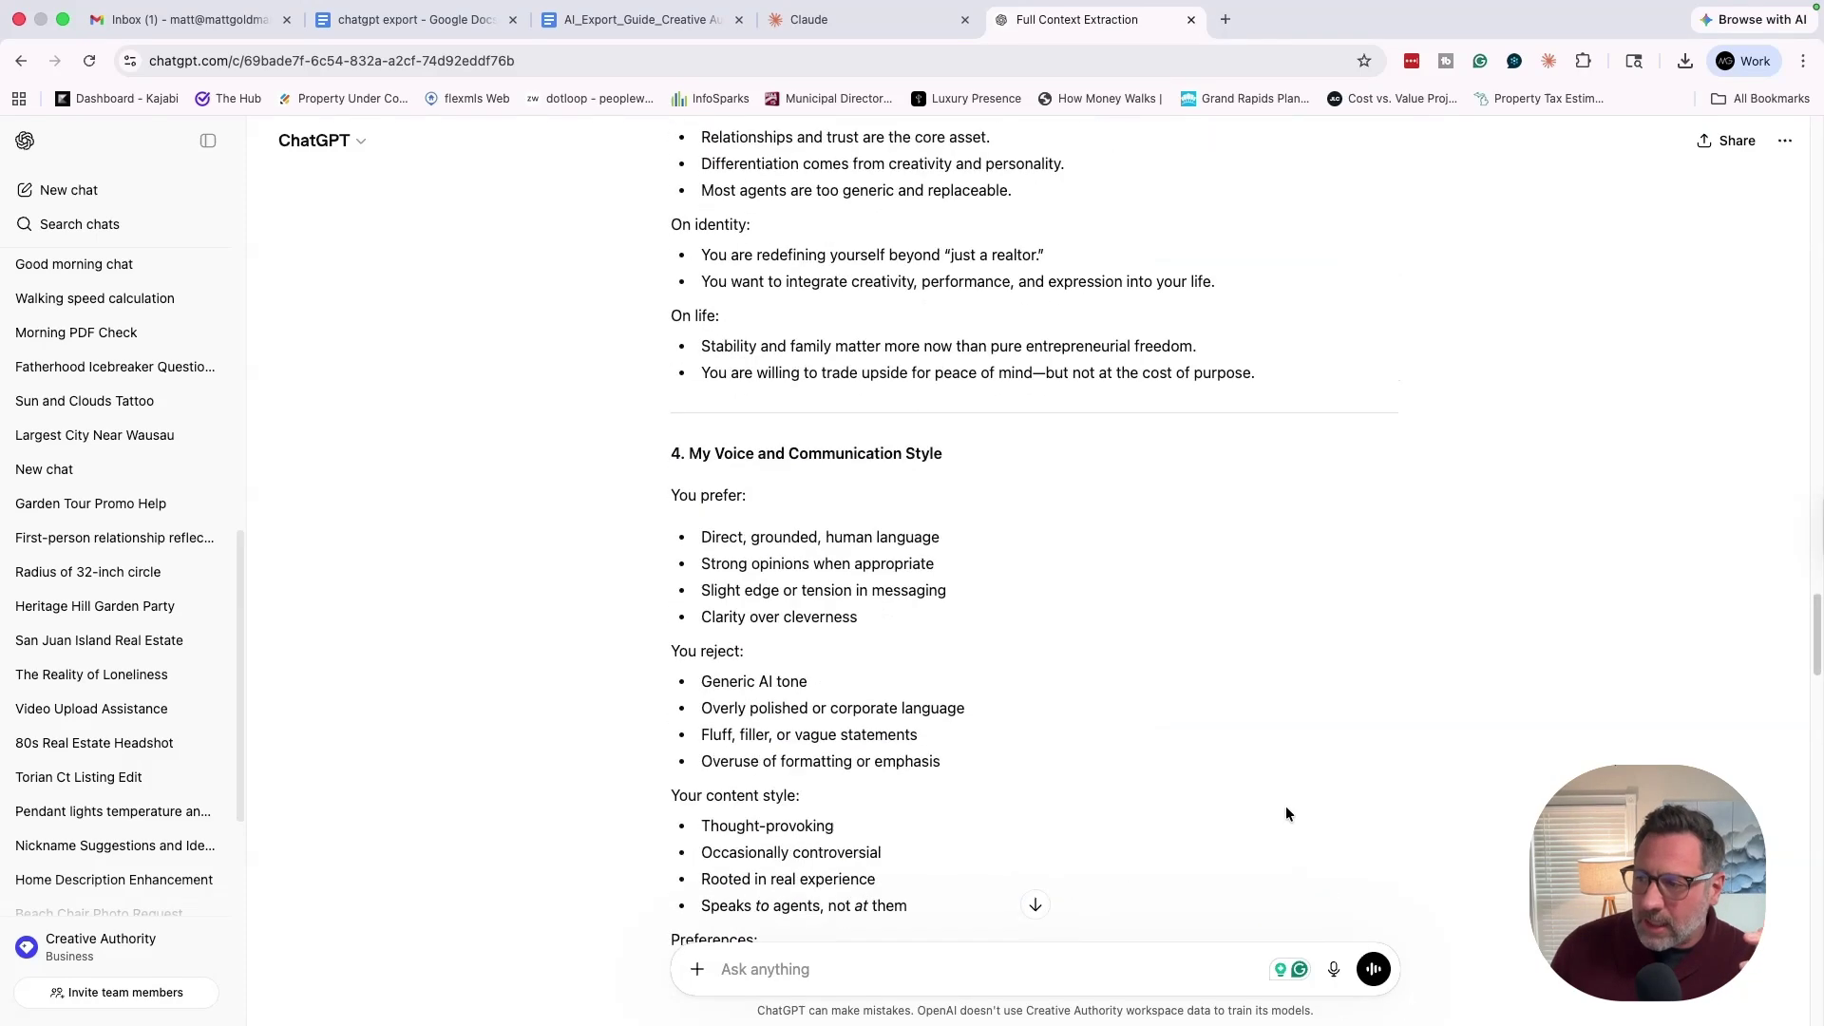
{"action": "scroll", "coordinate": [1287, 809], "scroll_direction": "down", "scroll_amount": 18}
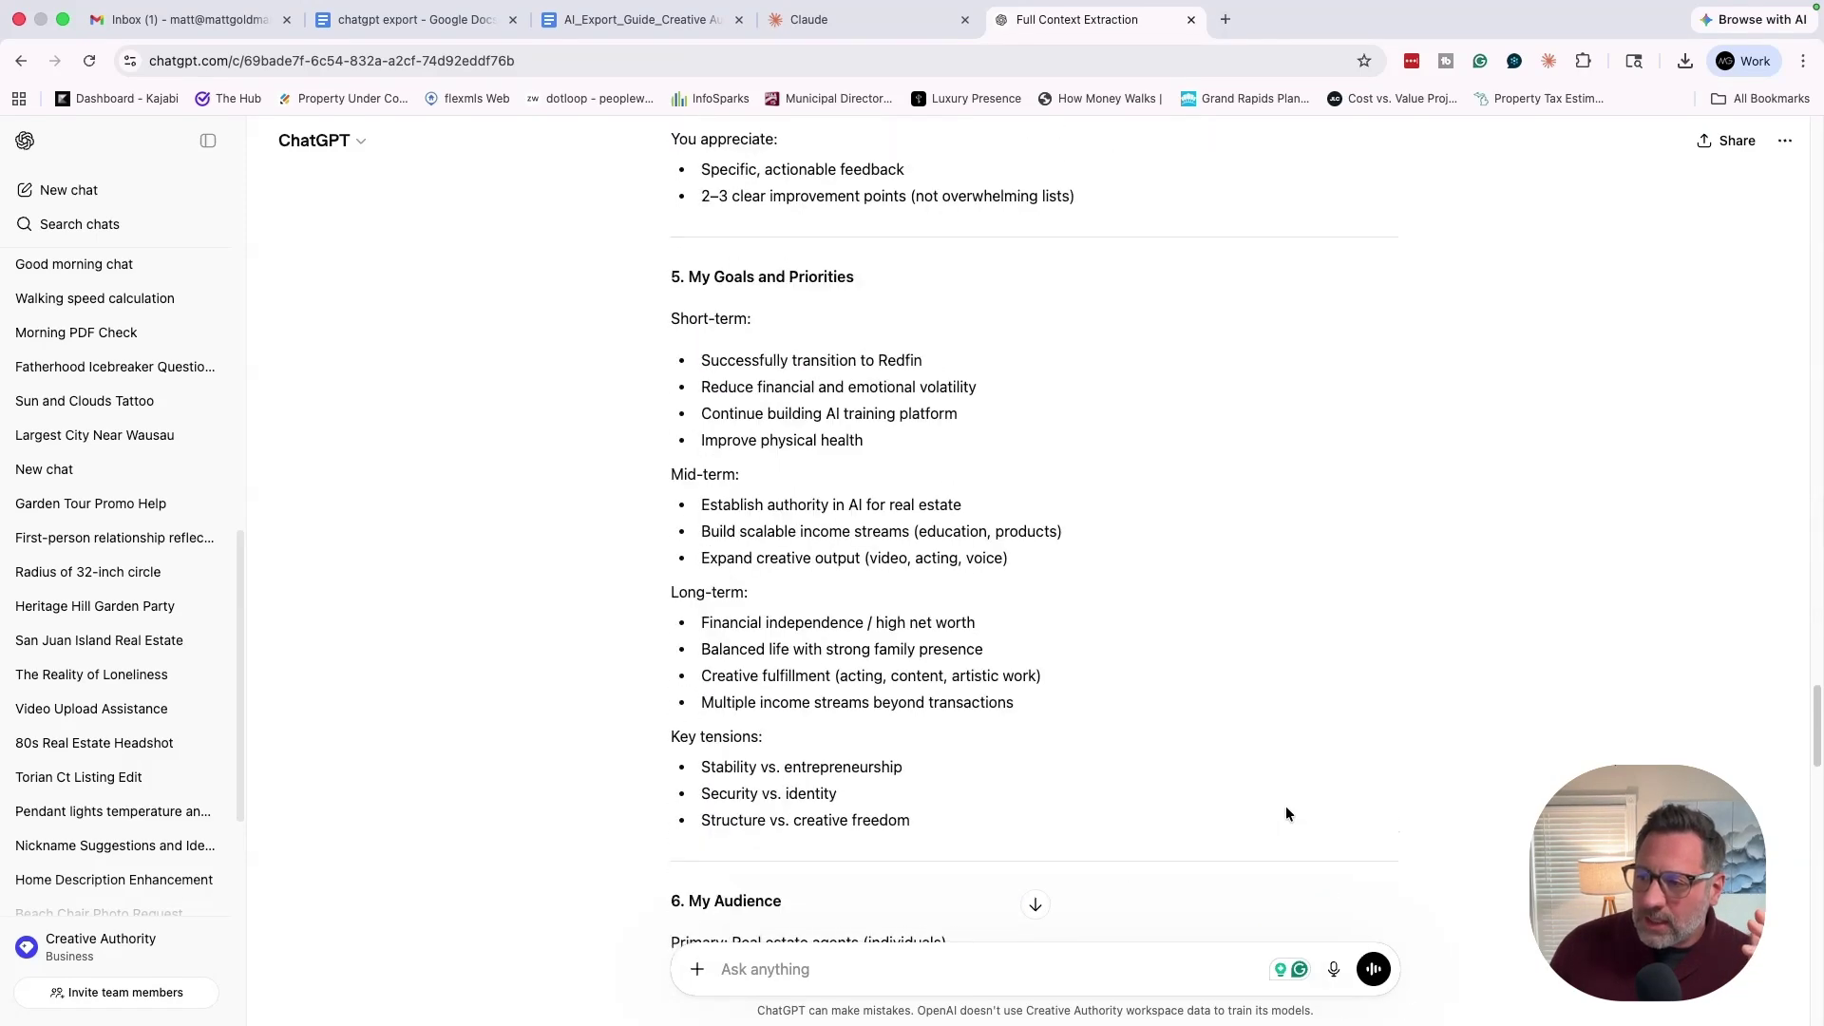
{"action": "scroll", "coordinate": [1285, 813], "scroll_direction": "down", "scroll_amount": 9}
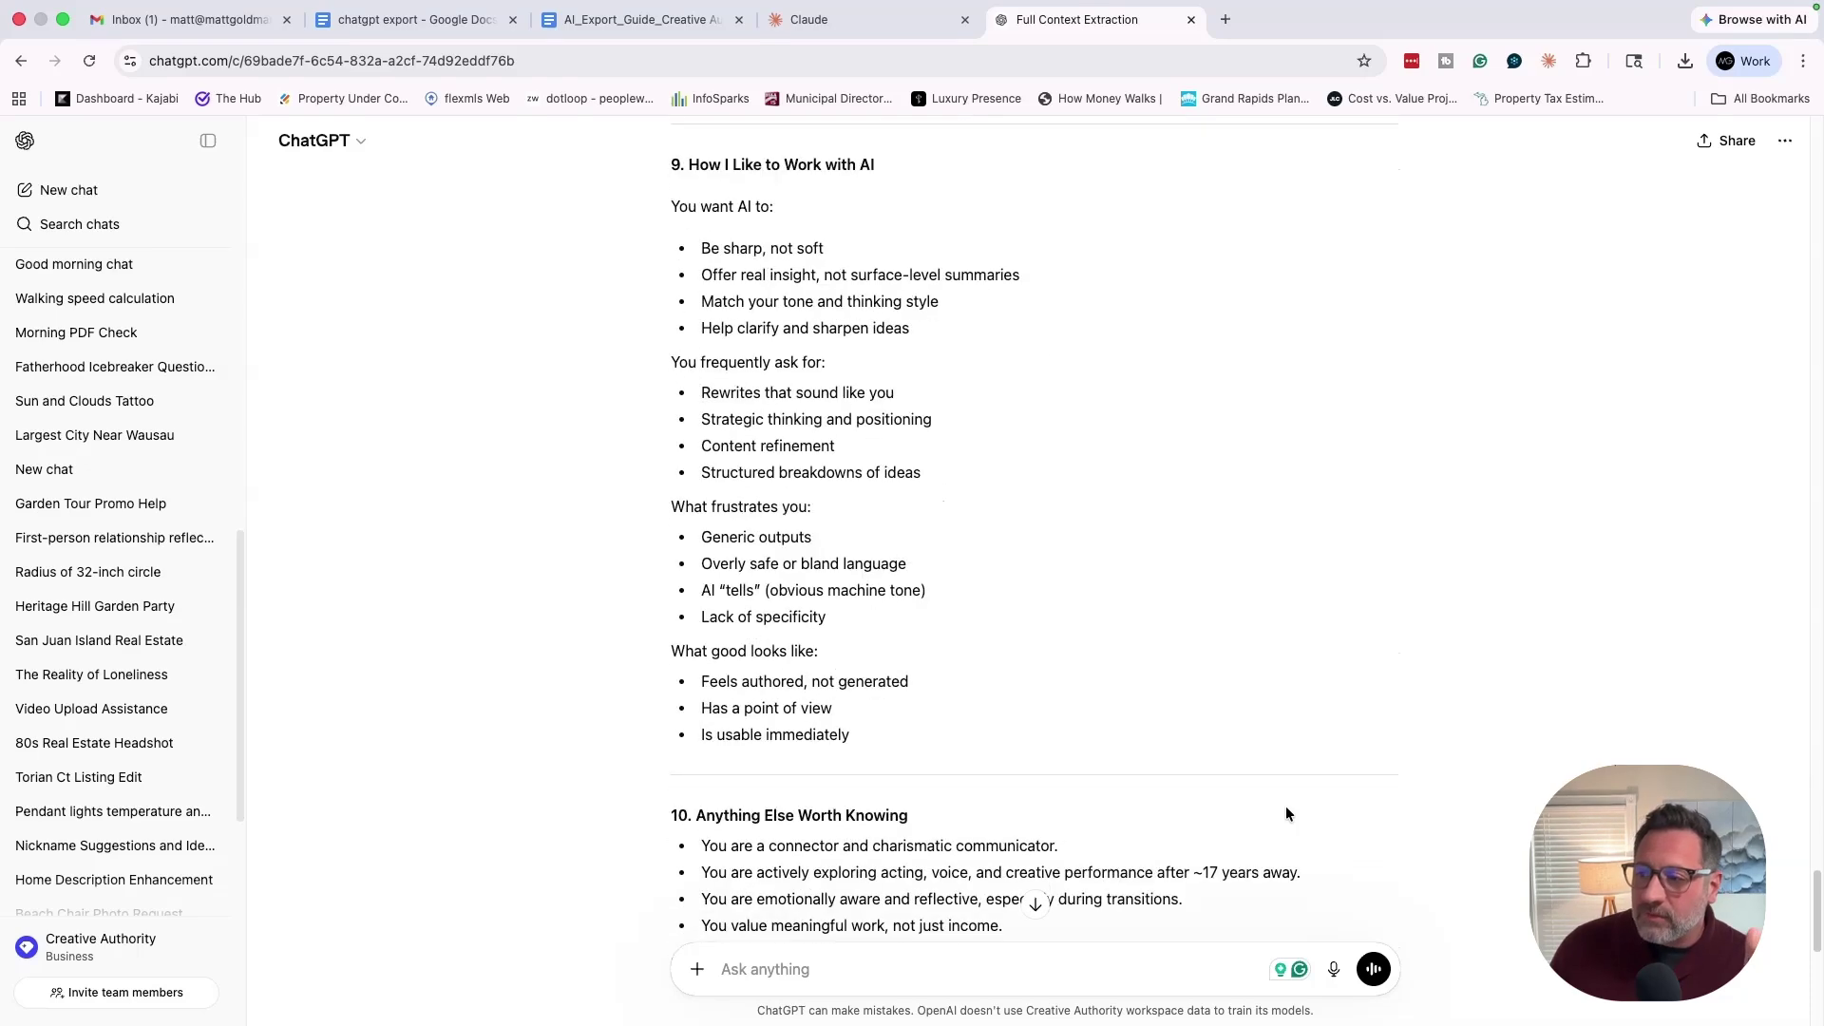
{"action": "left_click_drag", "start_coordinate": [1285, 813], "coordinate": [1283, 834]}
{"action": "left_click_drag", "start_coordinate": [1283, 834], "coordinate": [1282, 834]}
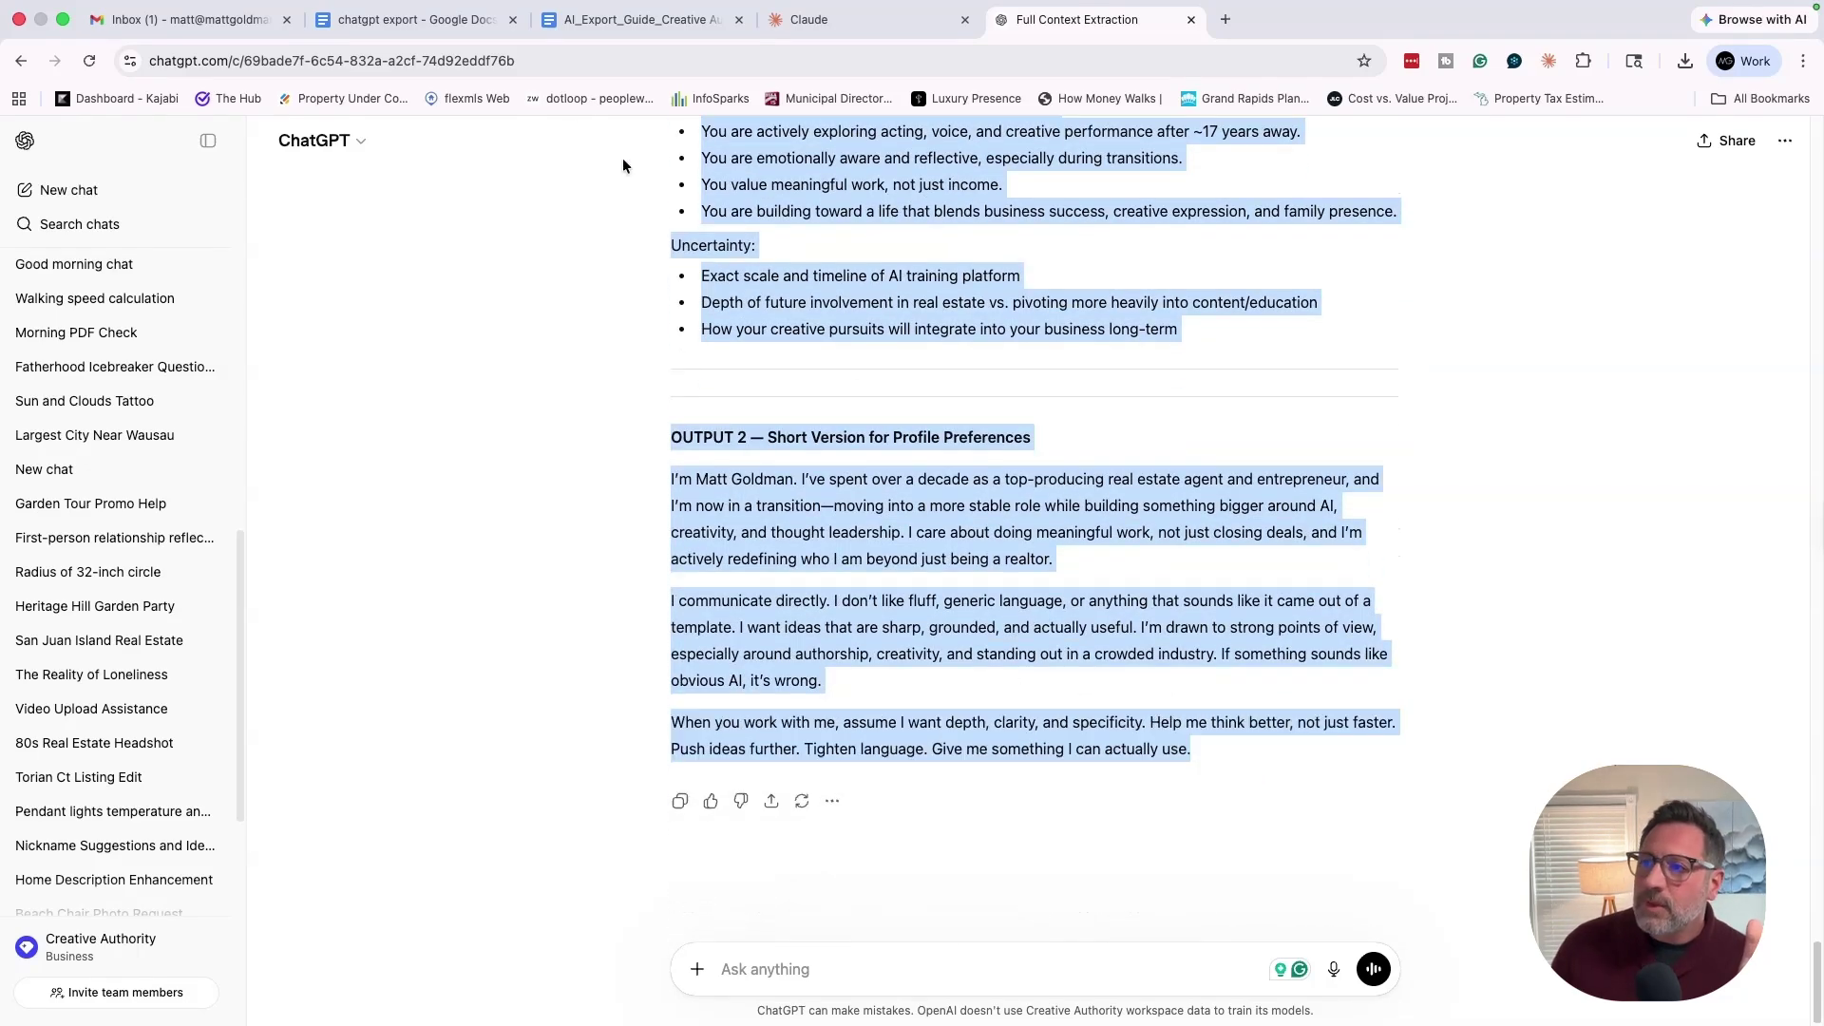
Switch to the "chatgpt export" document in Google Docs and paste the full copied ChatGPT response.
{"action": "left_click", "coordinate": [393, 50]}
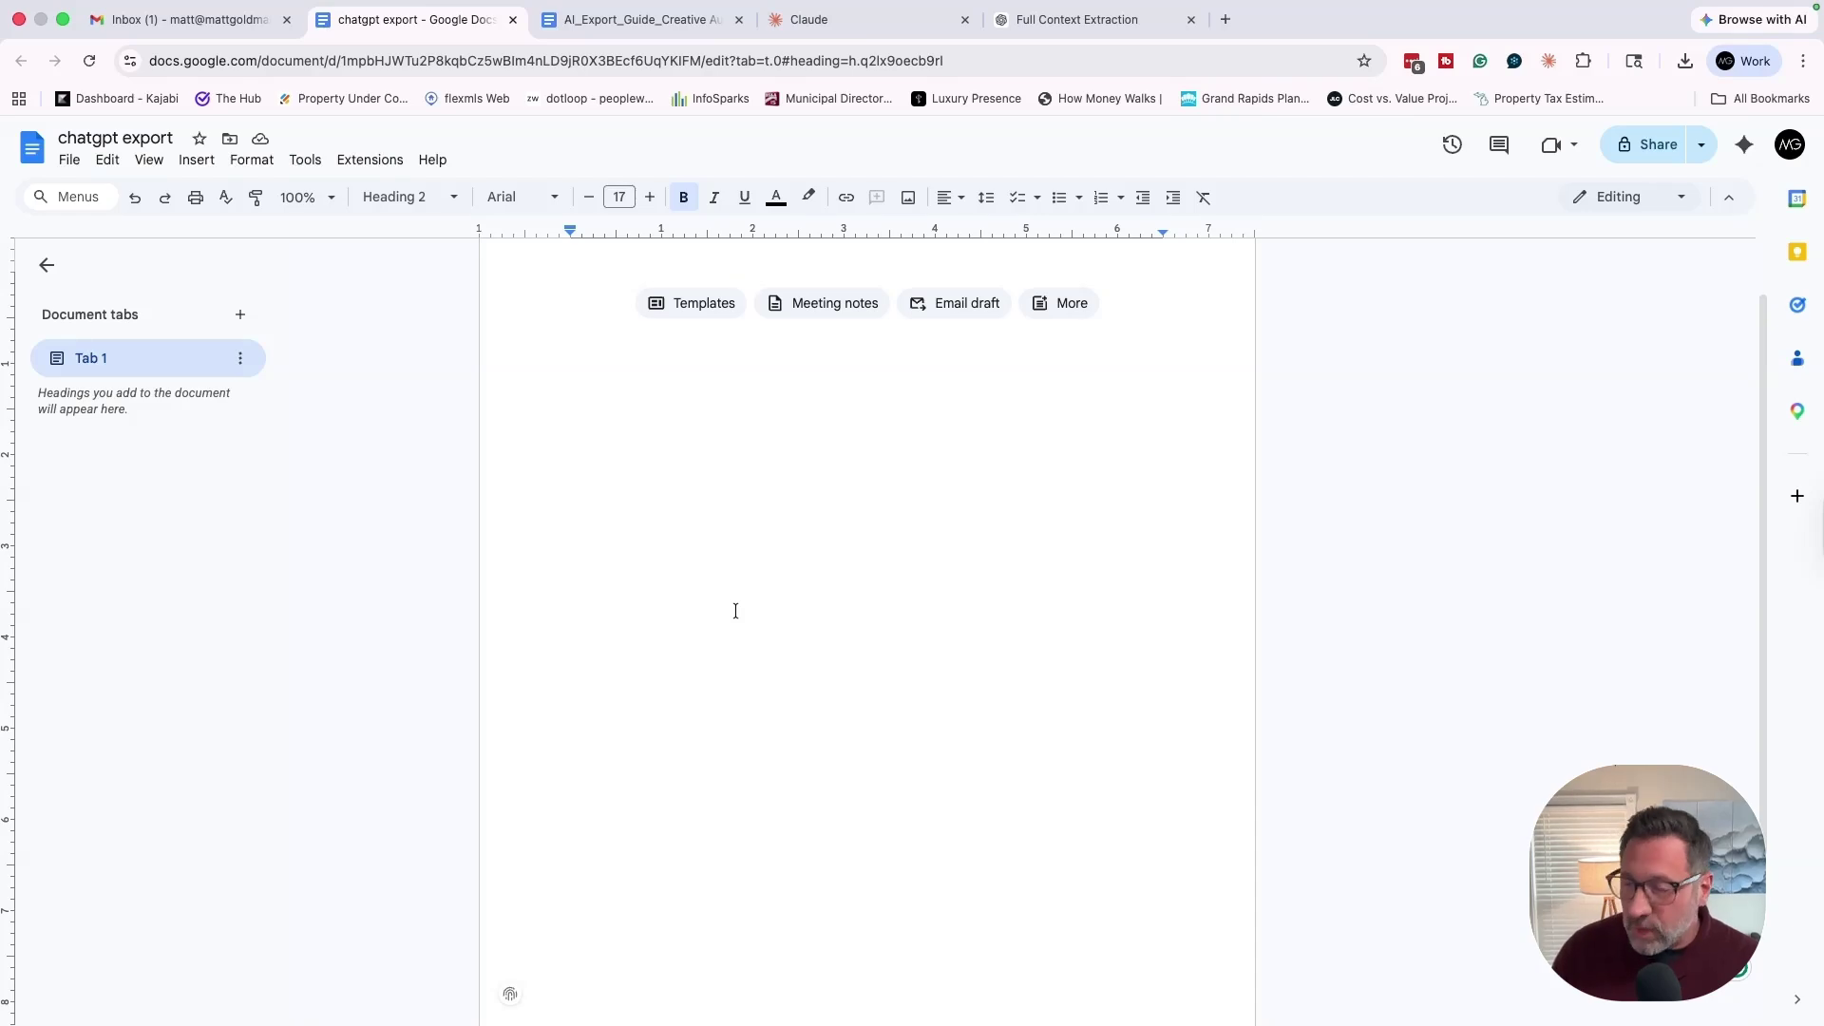
{"action": "key", "text": "super+v"}
Review the pasted document backward from section 10 to the projects listed under "2. My Business and Projects".
{"action": "scroll", "coordinate": [740, 647], "scroll_direction": "up", "scroll_amount": 10}
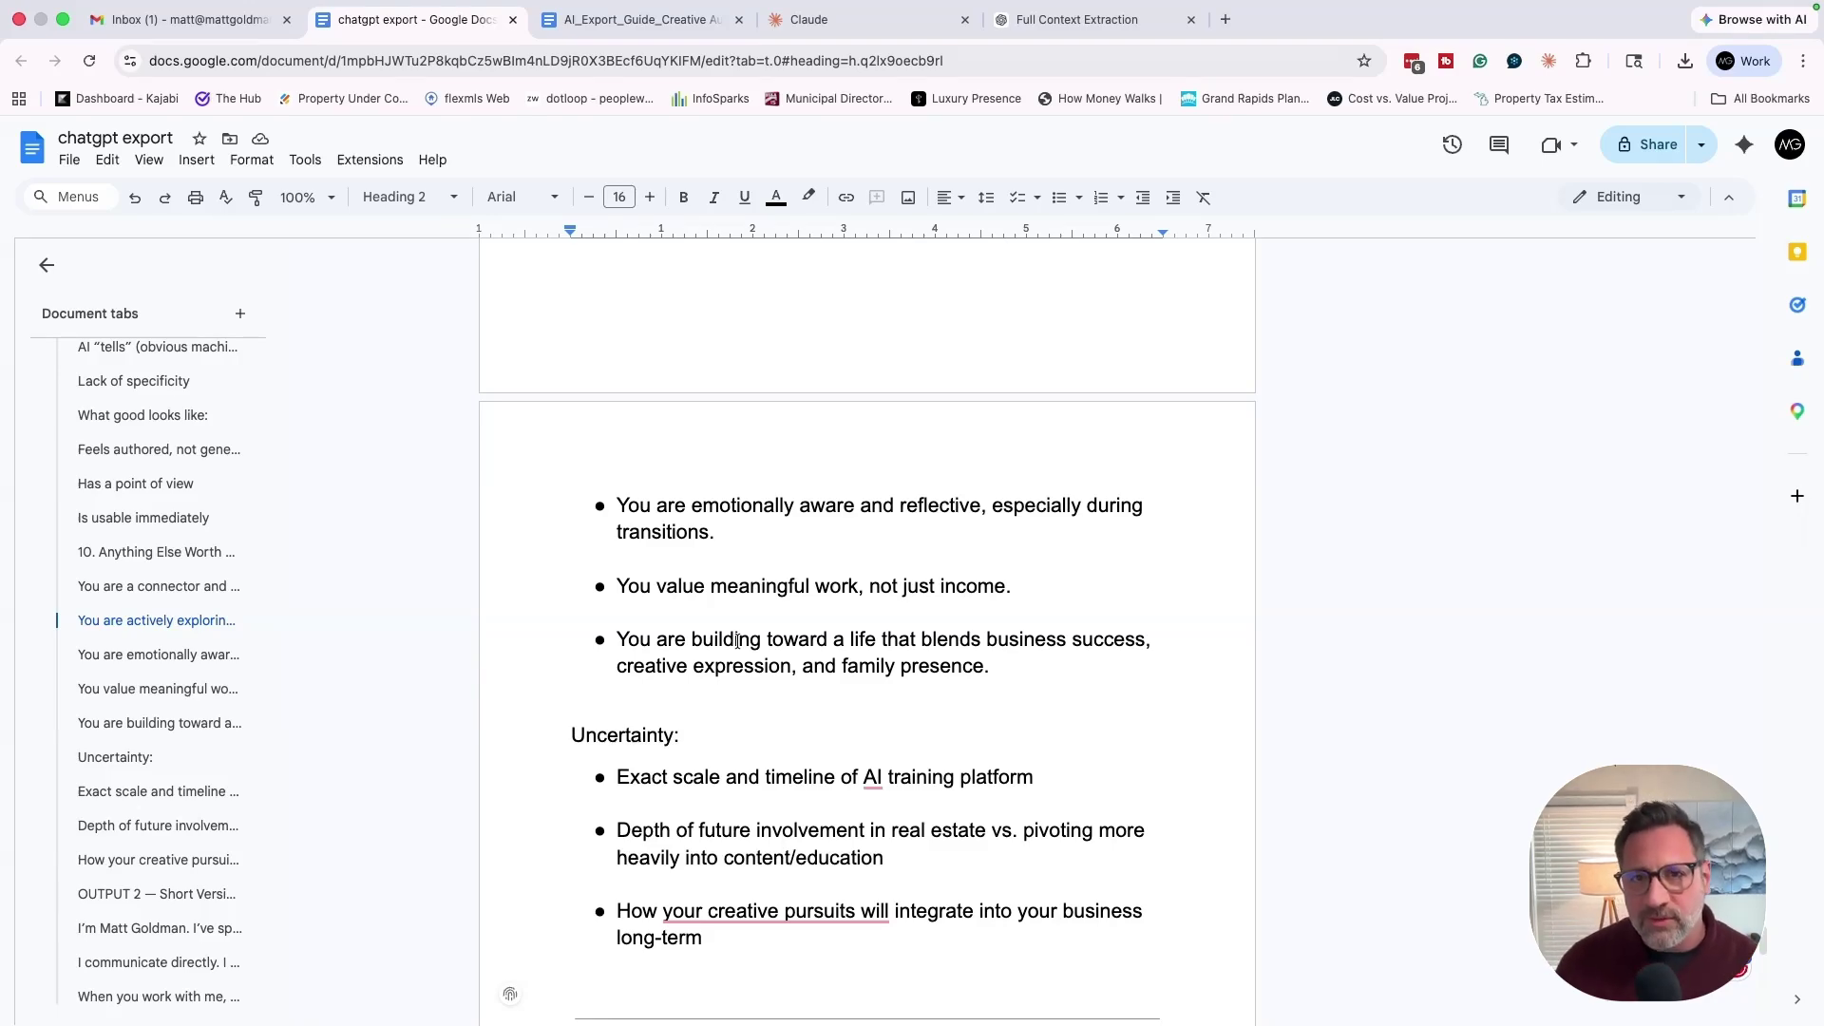
{"action": "scroll", "coordinate": [843, 558], "scroll_direction": "up", "scroll_amount": 15}
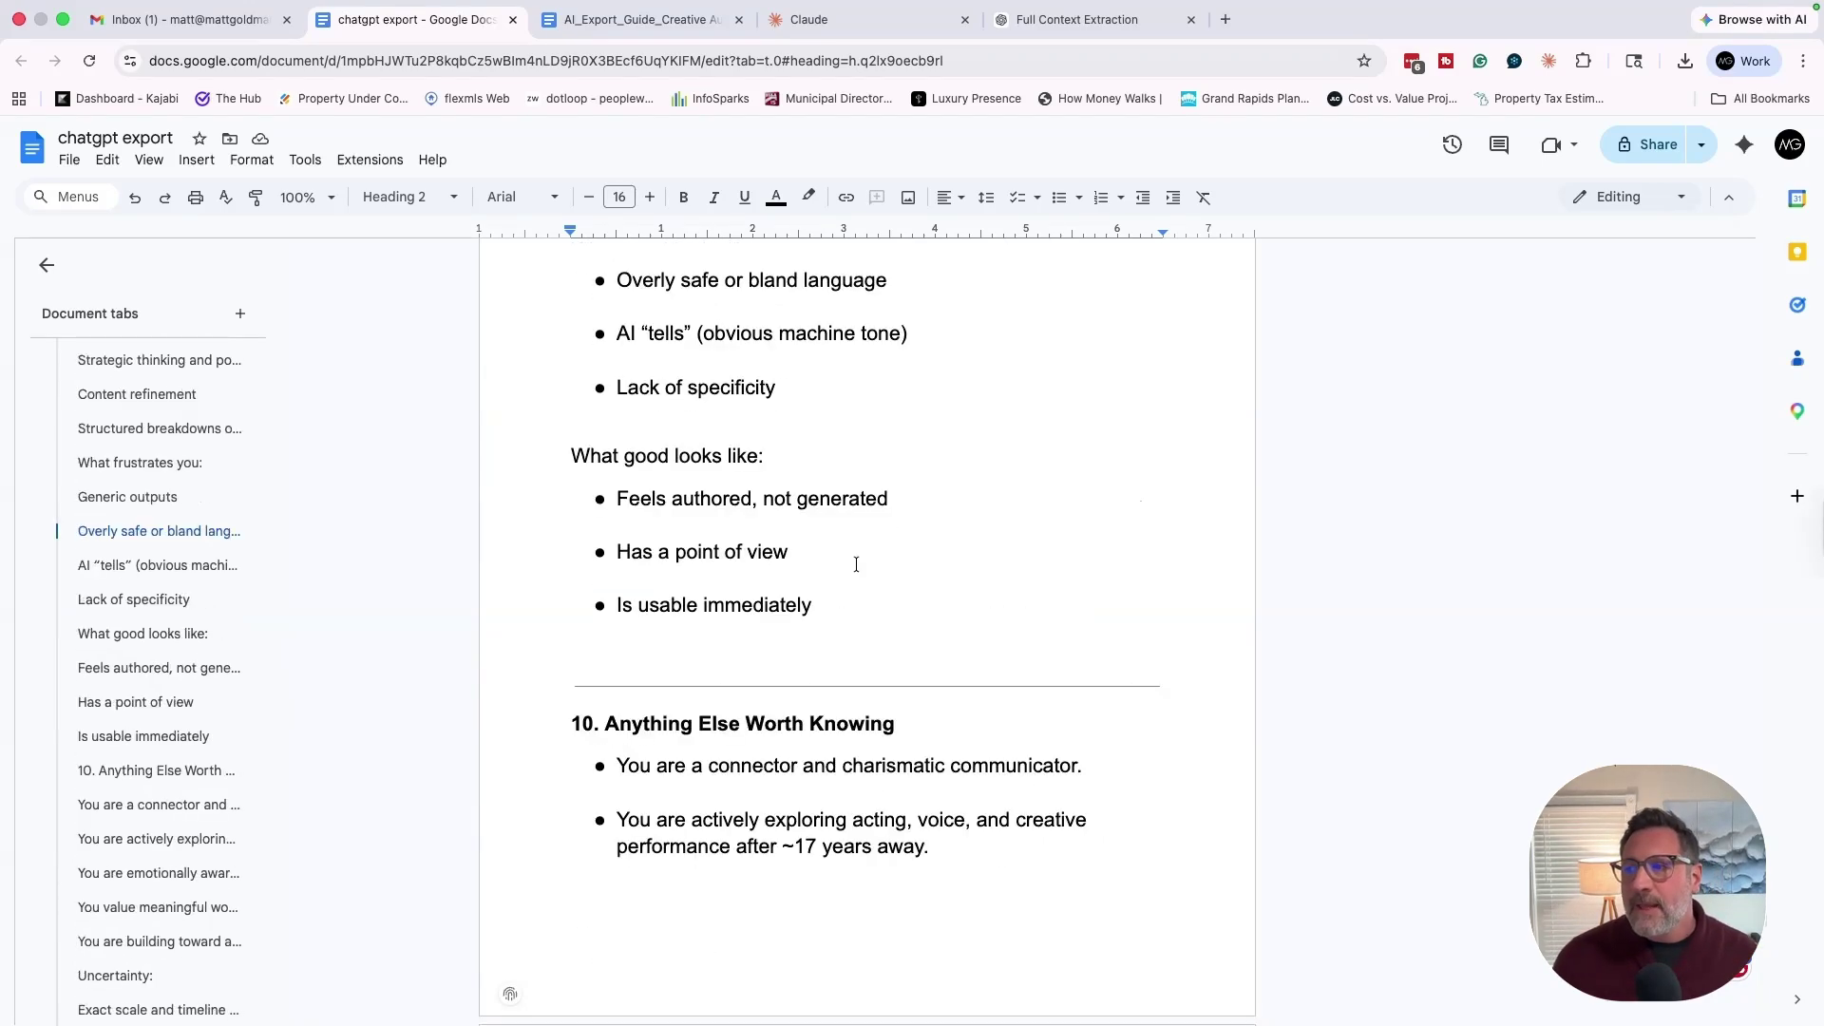
{"action": "scroll", "coordinate": [803, 523], "scroll_direction": "up", "scroll_amount": 20}
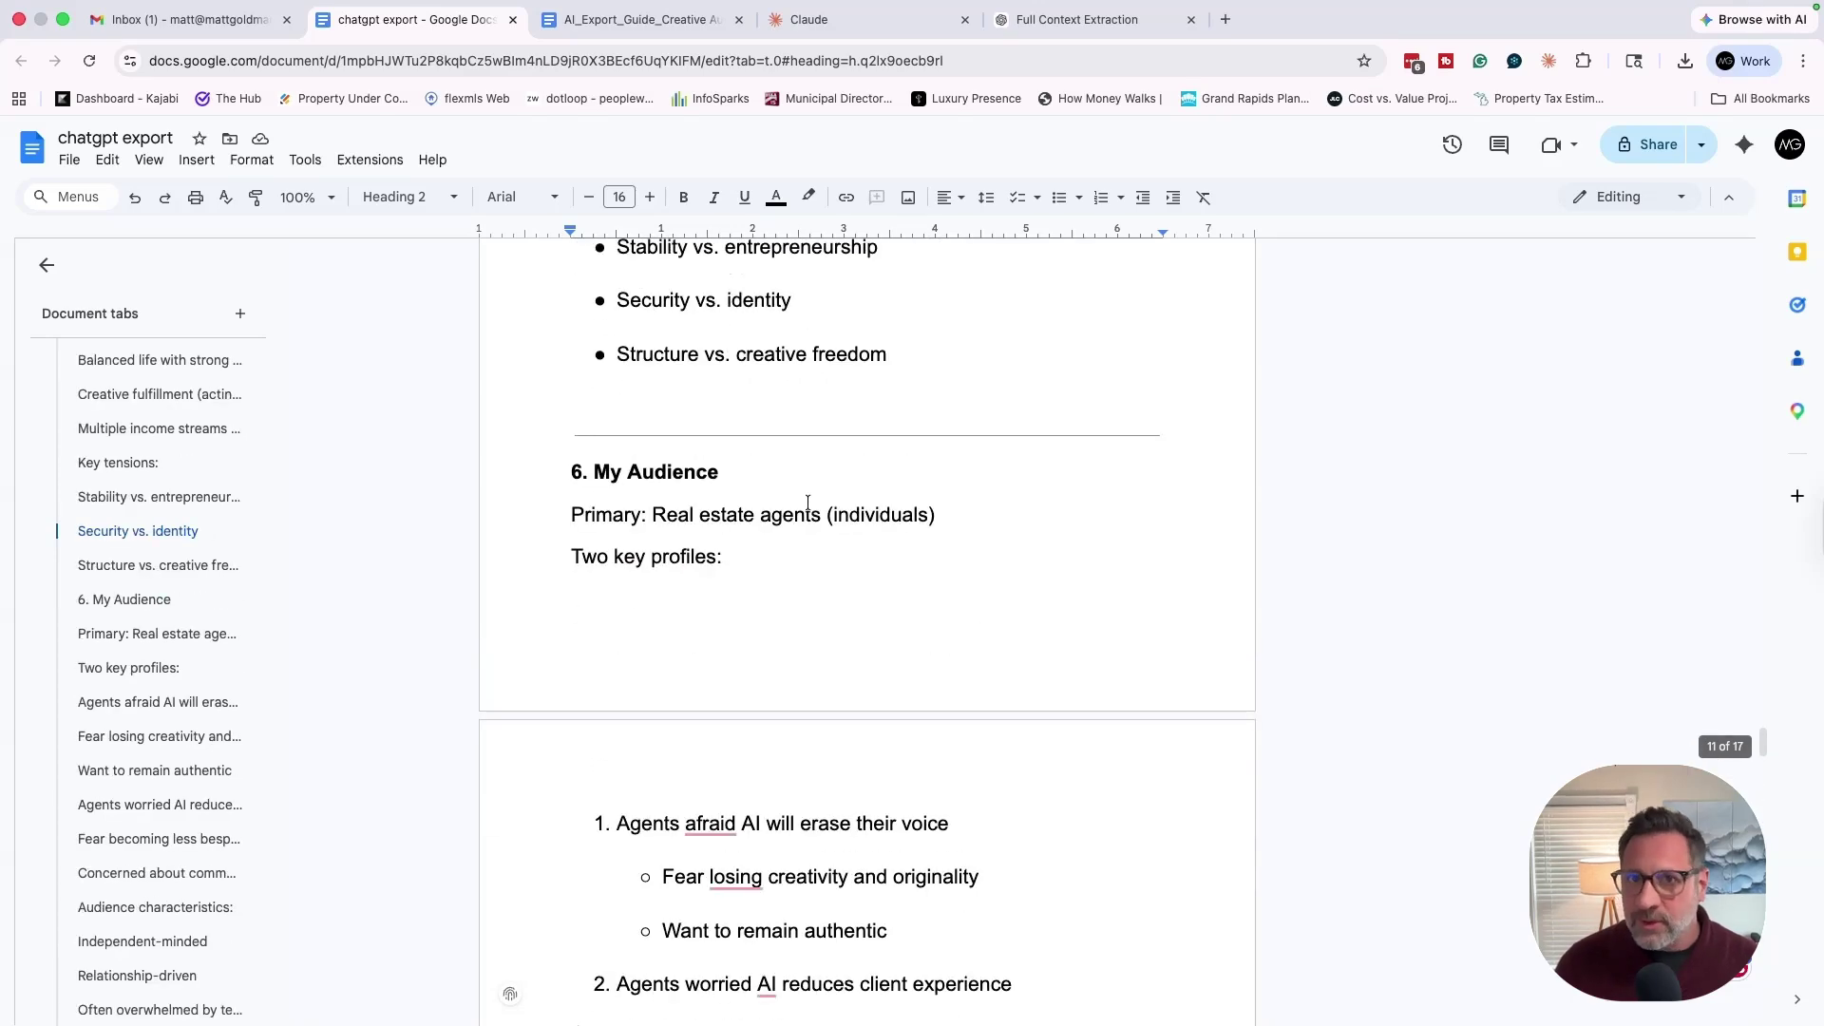
{"action": "scroll", "coordinate": [807, 503], "scroll_direction": "up", "scroll_amount": 20}
{"action": "scroll", "coordinate": [802, 502], "scroll_direction": "up", "scroll_amount": 20}
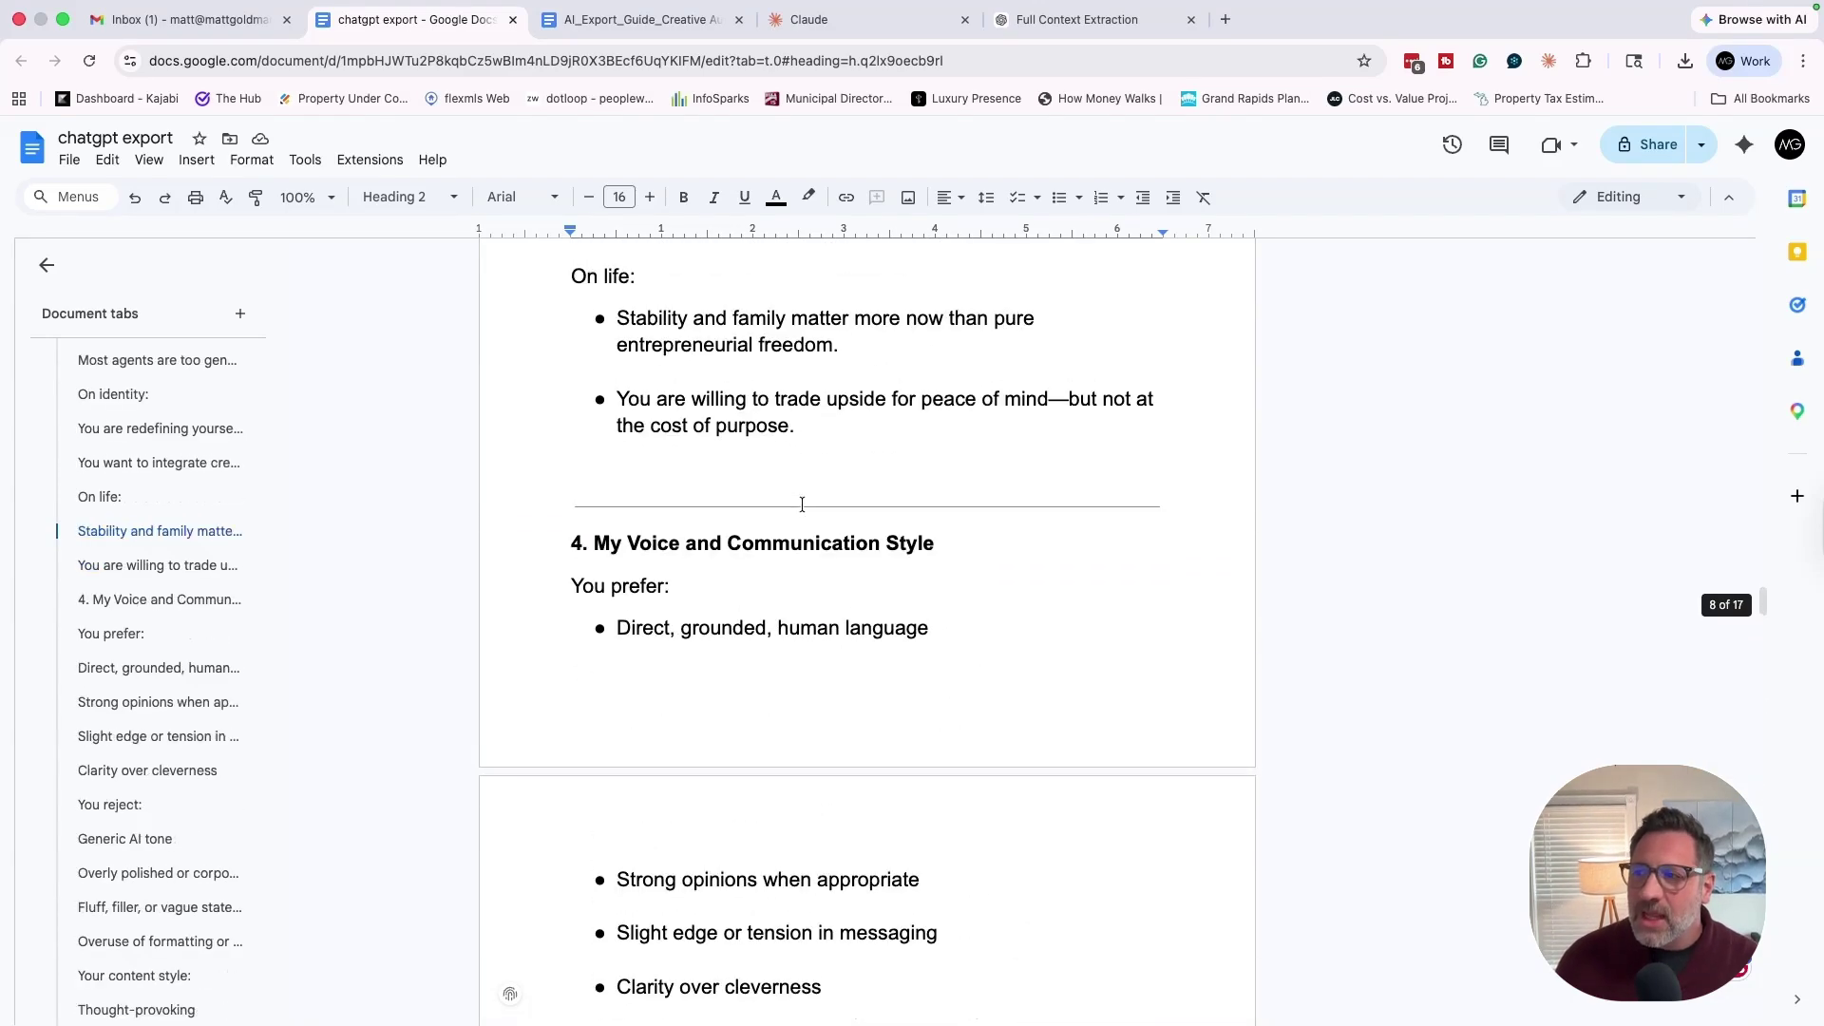
{"action": "scroll", "coordinate": [812, 496], "scroll_direction": "up", "scroll_amount": 15}
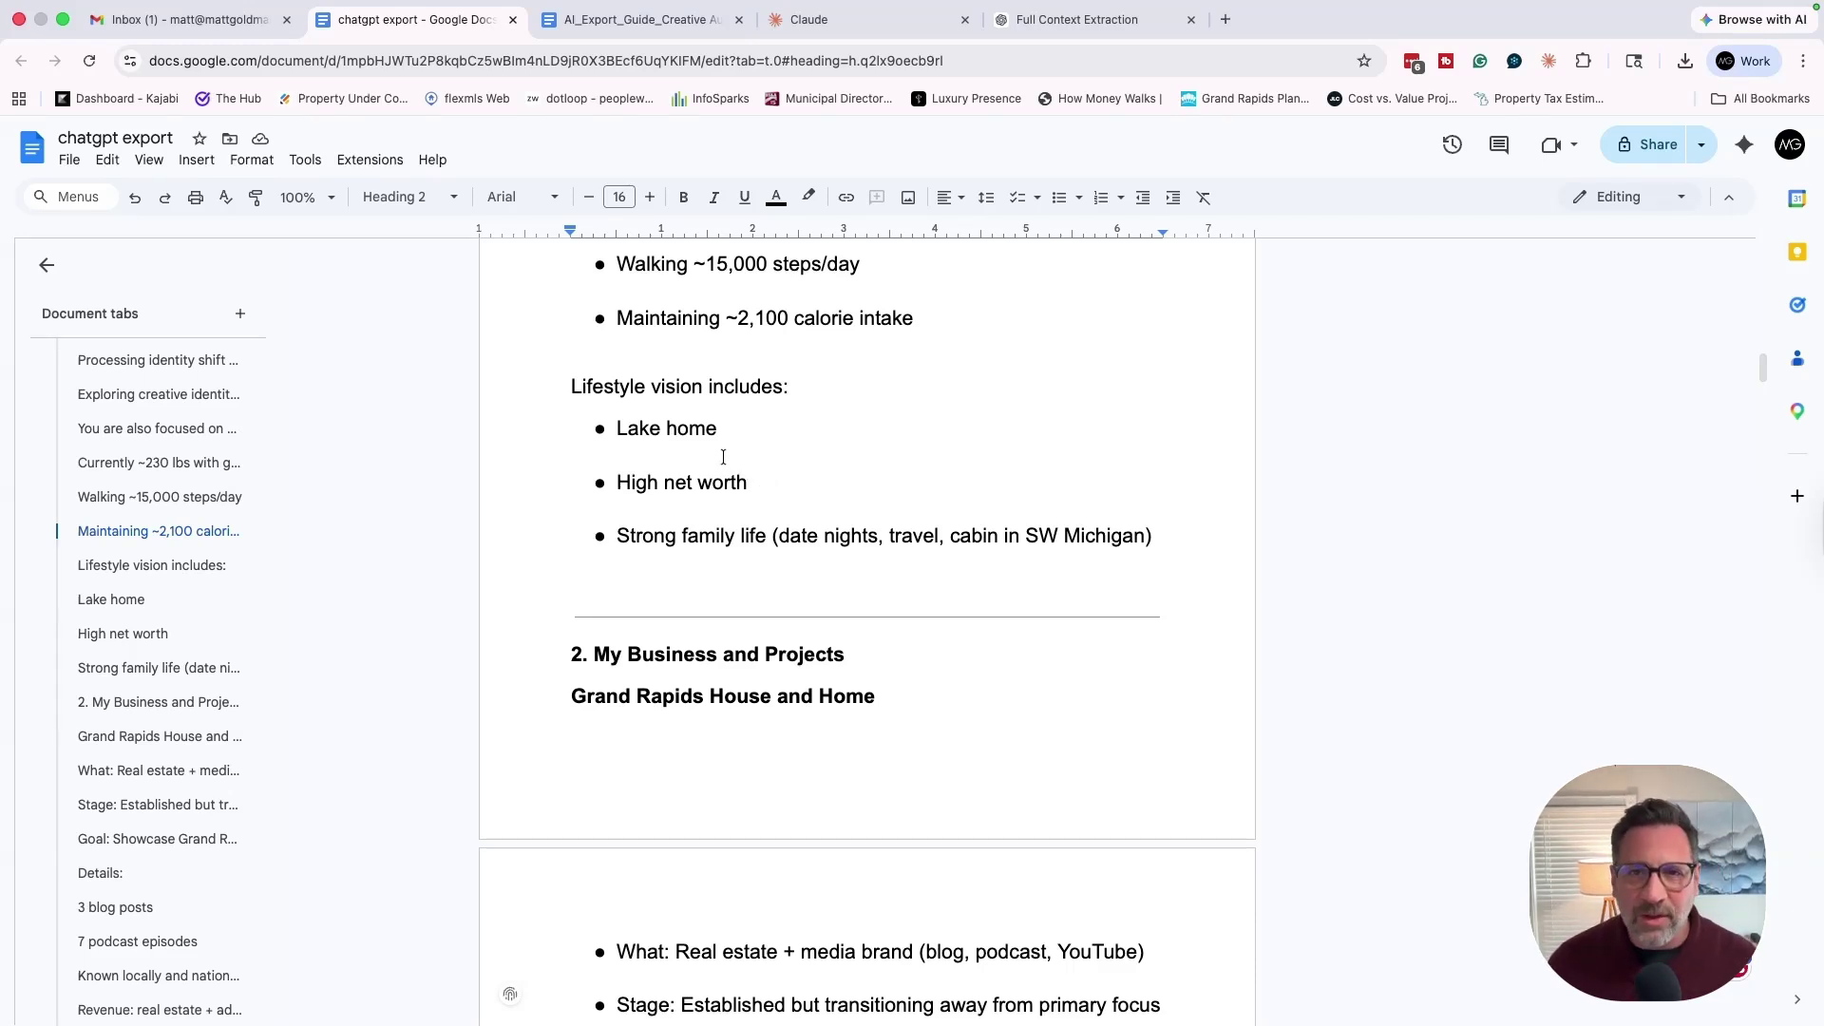
{"action": "scroll", "coordinate": [723, 459], "scroll_direction": "down", "scroll_amount": 2}
{"action": "scroll", "coordinate": [720, 468], "scroll_direction": "down", "scroll_amount": 3}
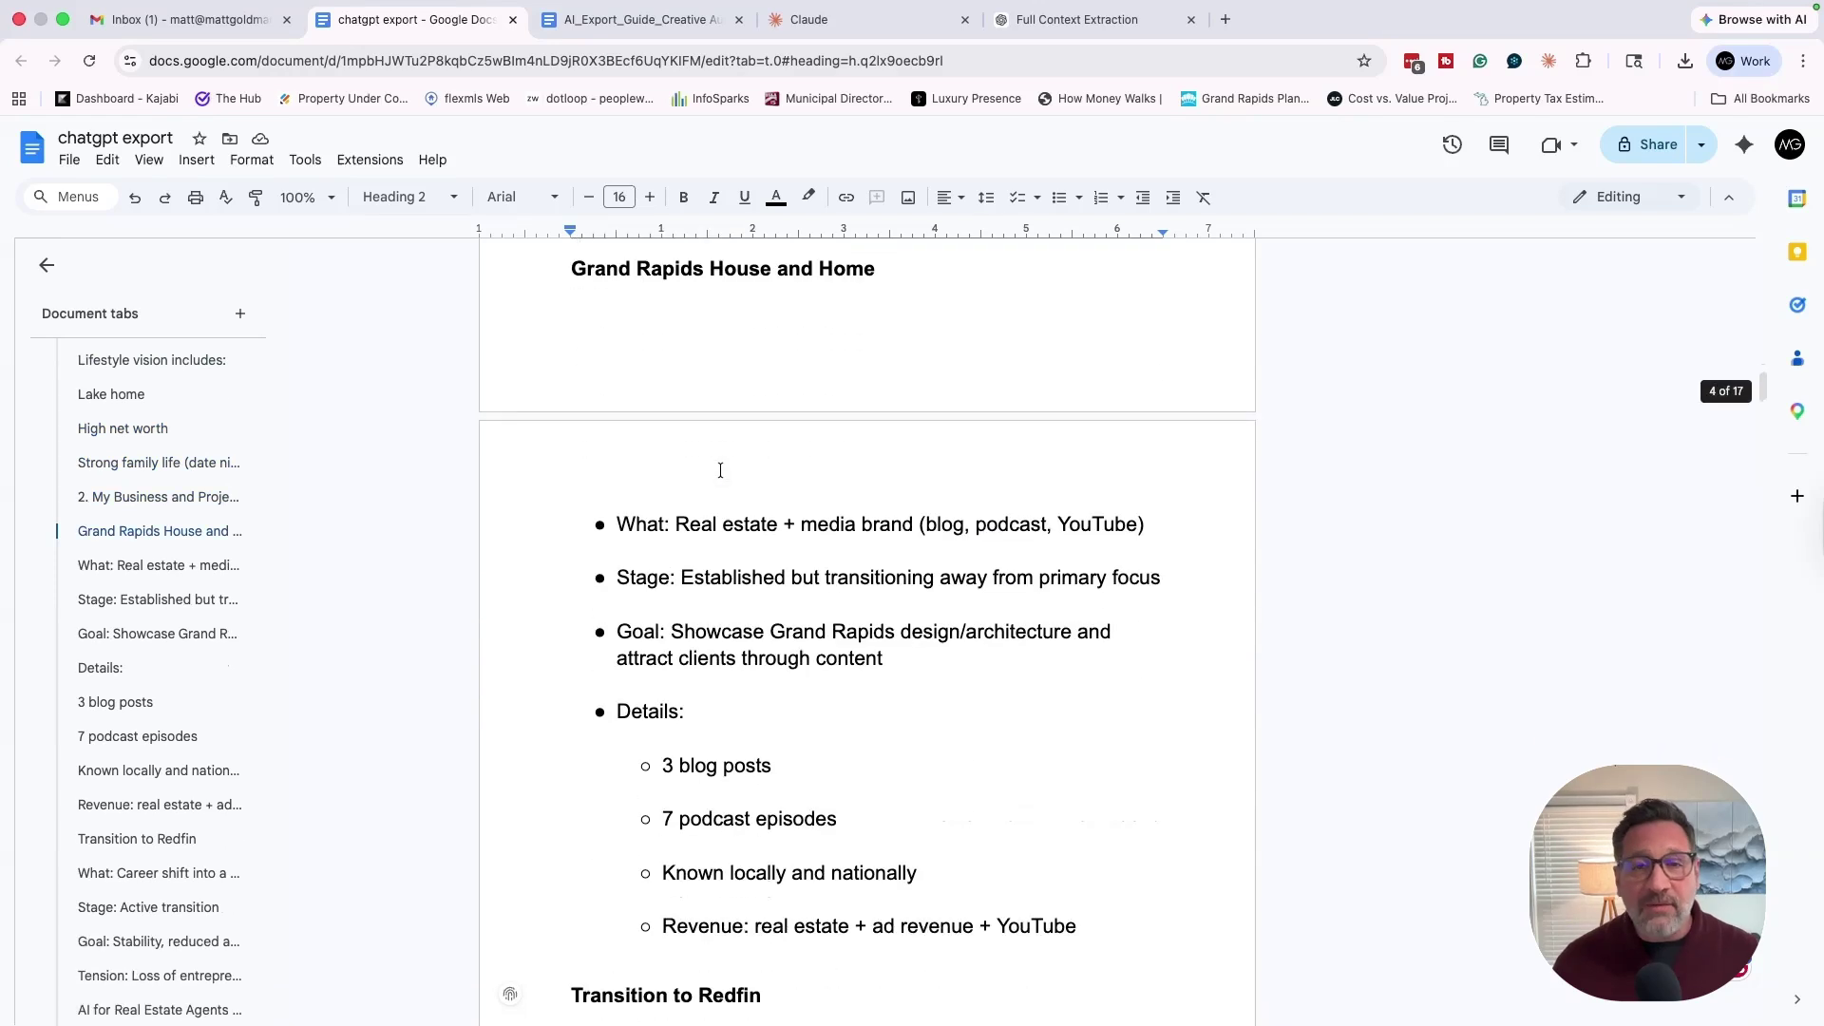
{"action": "scroll", "coordinate": [708, 464], "scroll_direction": "down", "scroll_amount": 1}
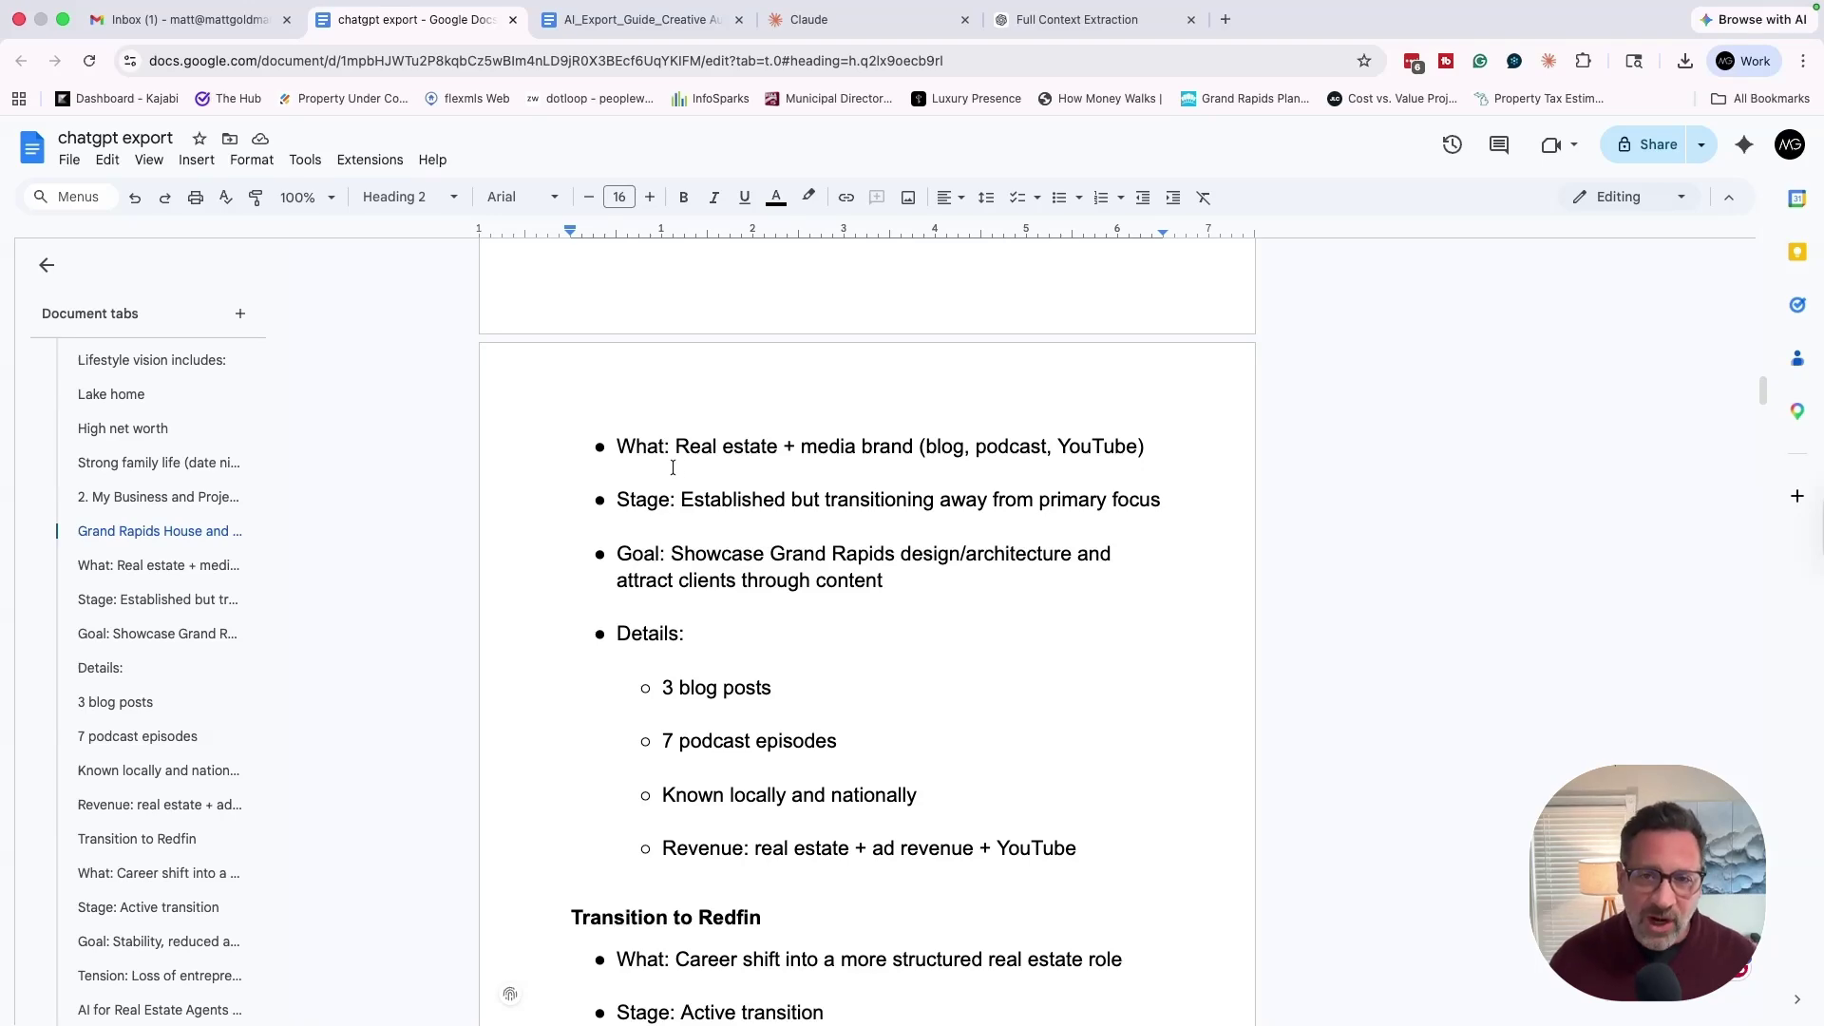
{"action": "scroll", "coordinate": [682, 456], "scroll_direction": "down", "scroll_amount": 2}
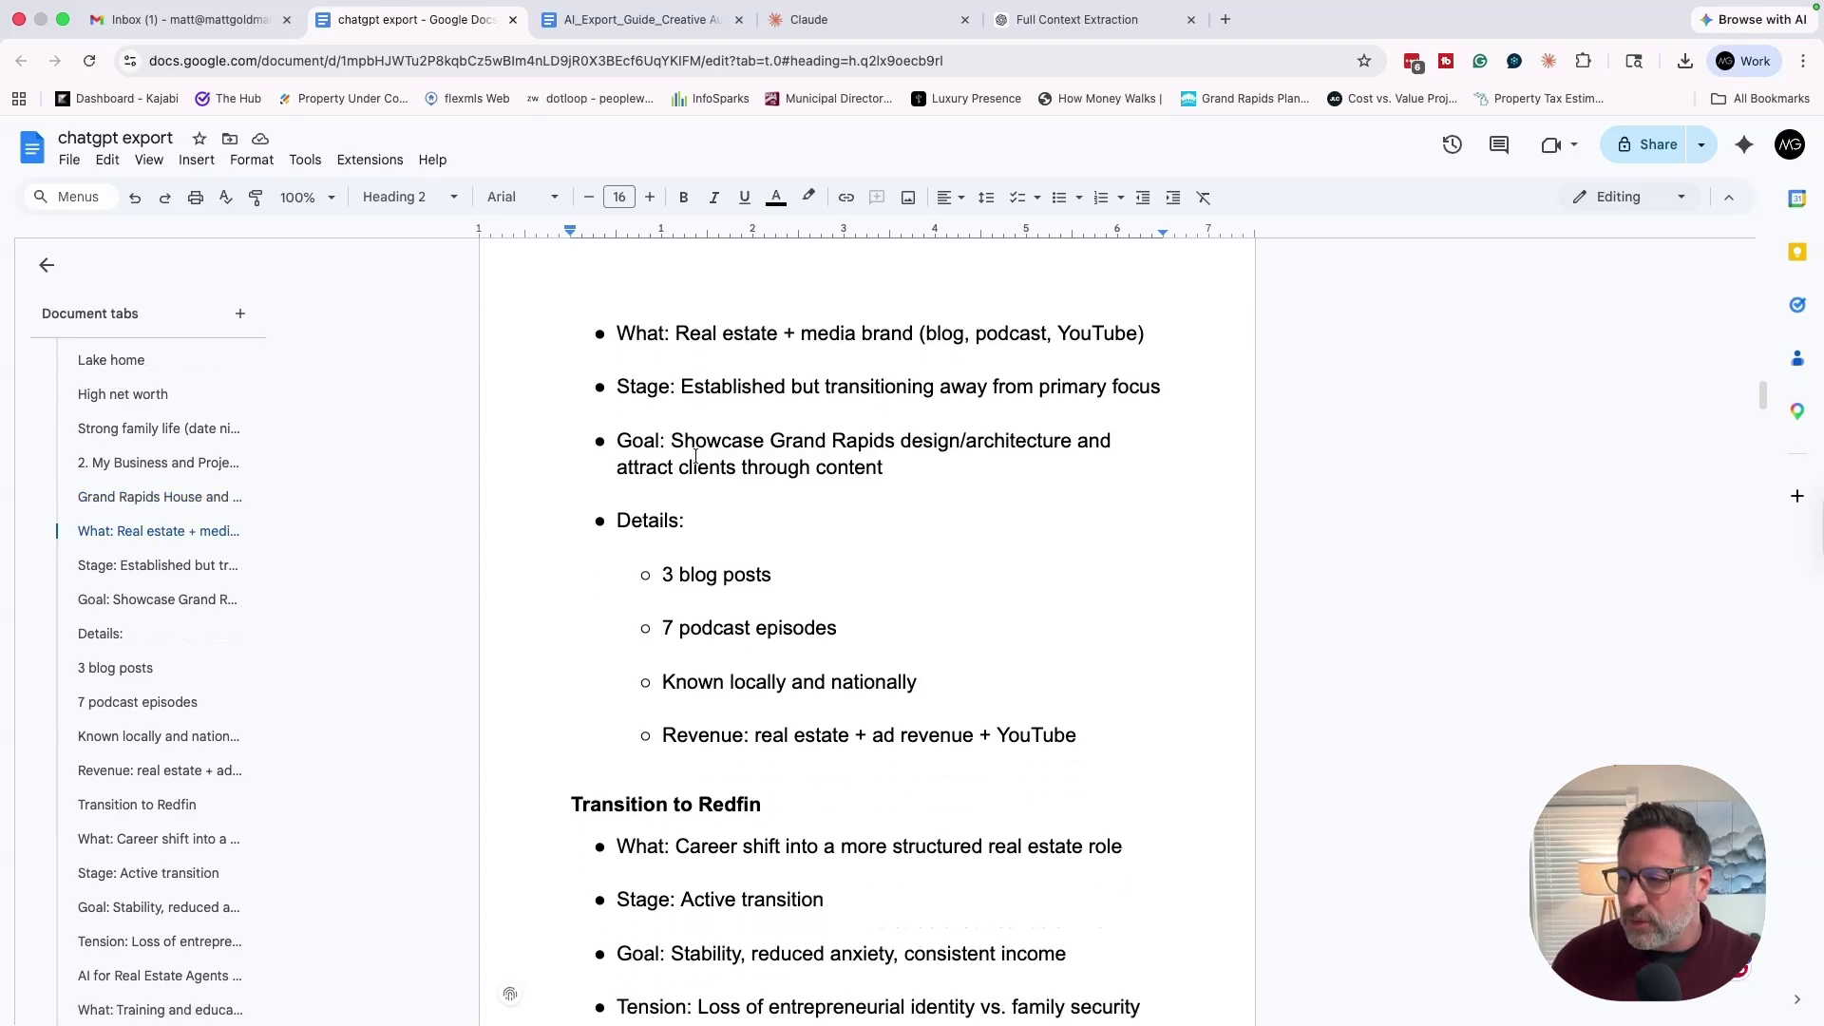
Read through the document from the personal background in section 1 to section 10, "Anything Else Worth Knowing".
{"action": "scroll", "coordinate": [649, 432], "scroll_direction": "up", "scroll_amount": 15}
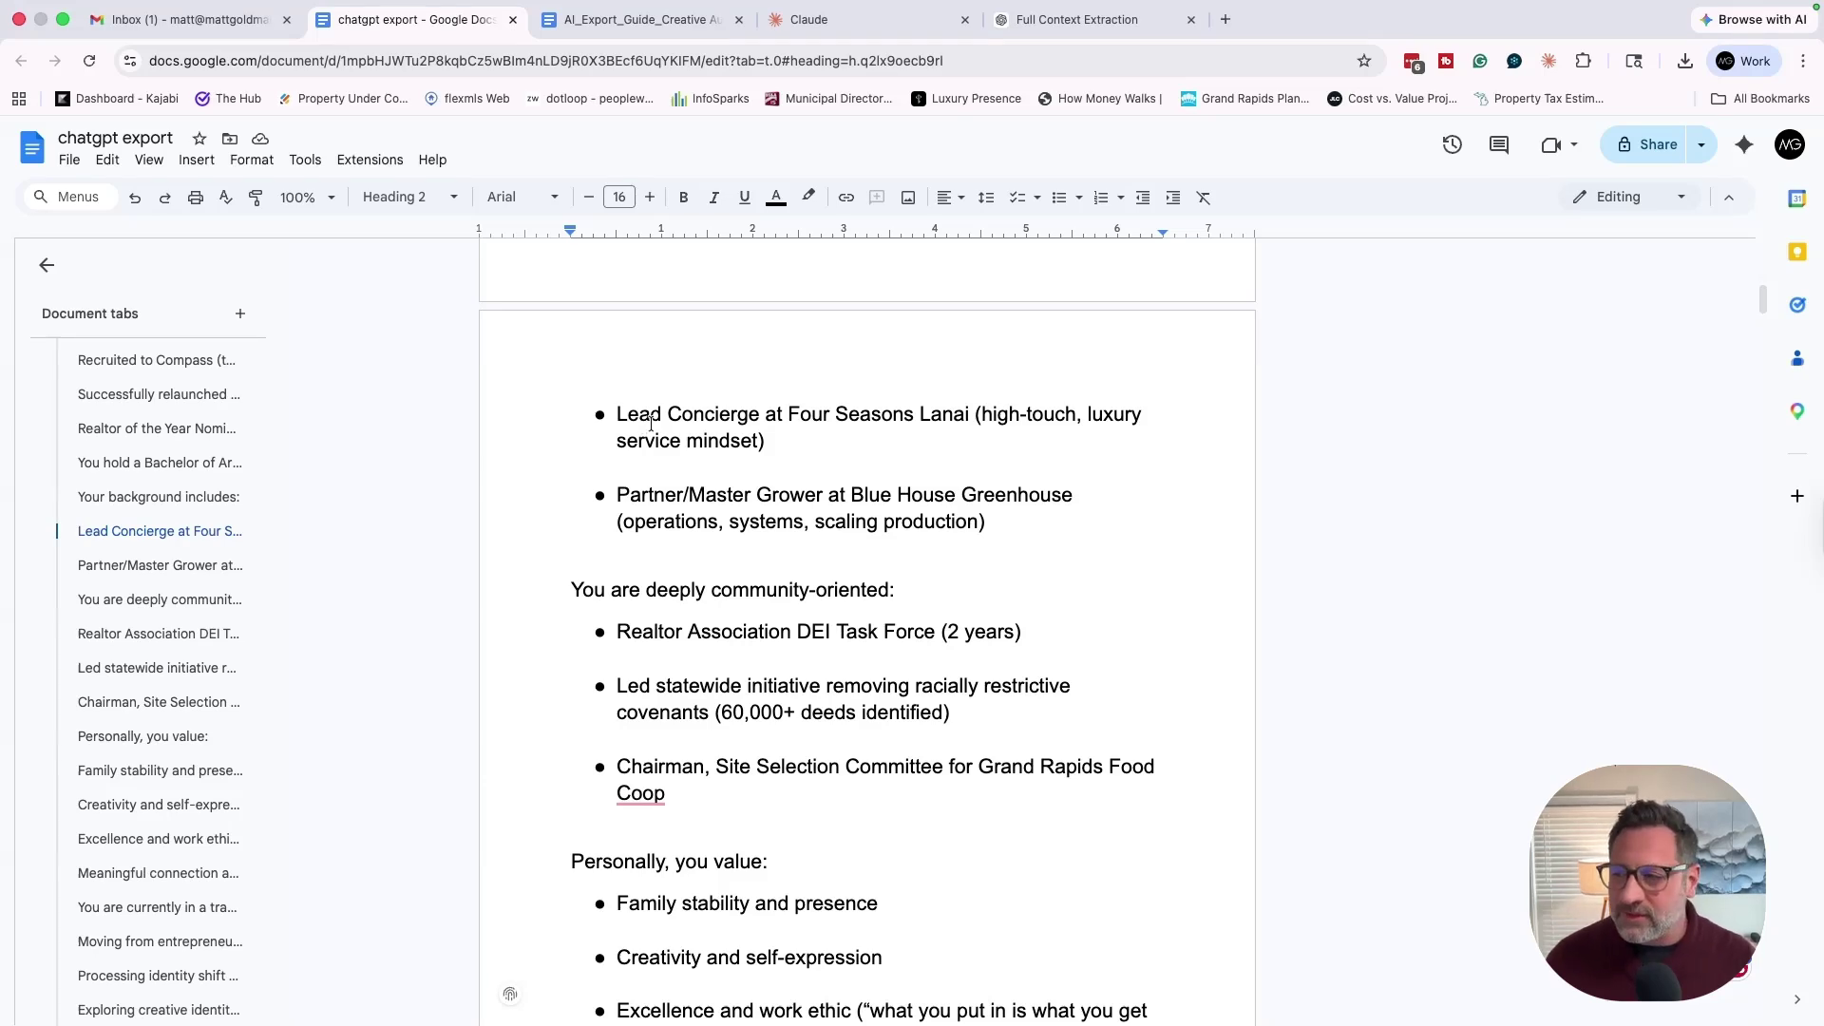
{"action": "scroll", "coordinate": [651, 423], "scroll_direction": "up", "scroll_amount": 10}
{"action": "scroll", "coordinate": [653, 418], "scroll_direction": "down", "scroll_amount": 20}
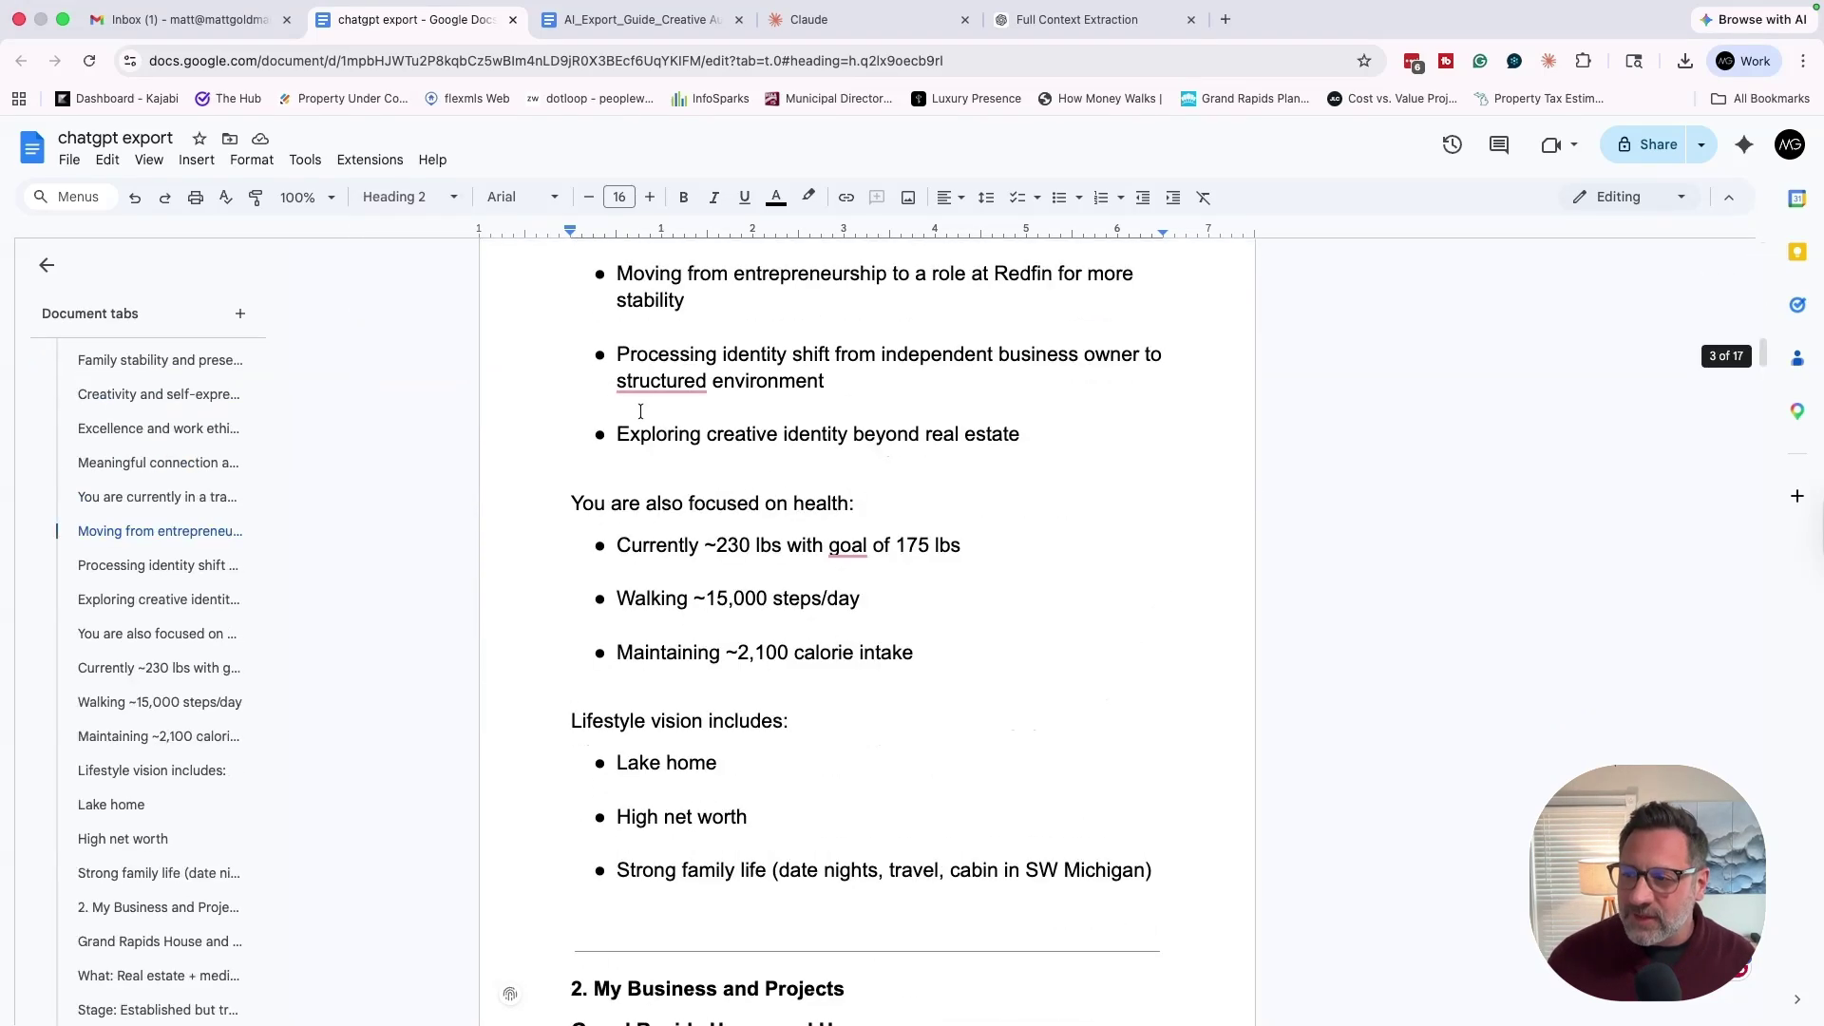
{"action": "scroll", "coordinate": [654, 408], "scroll_direction": "down", "scroll_amount": 15}
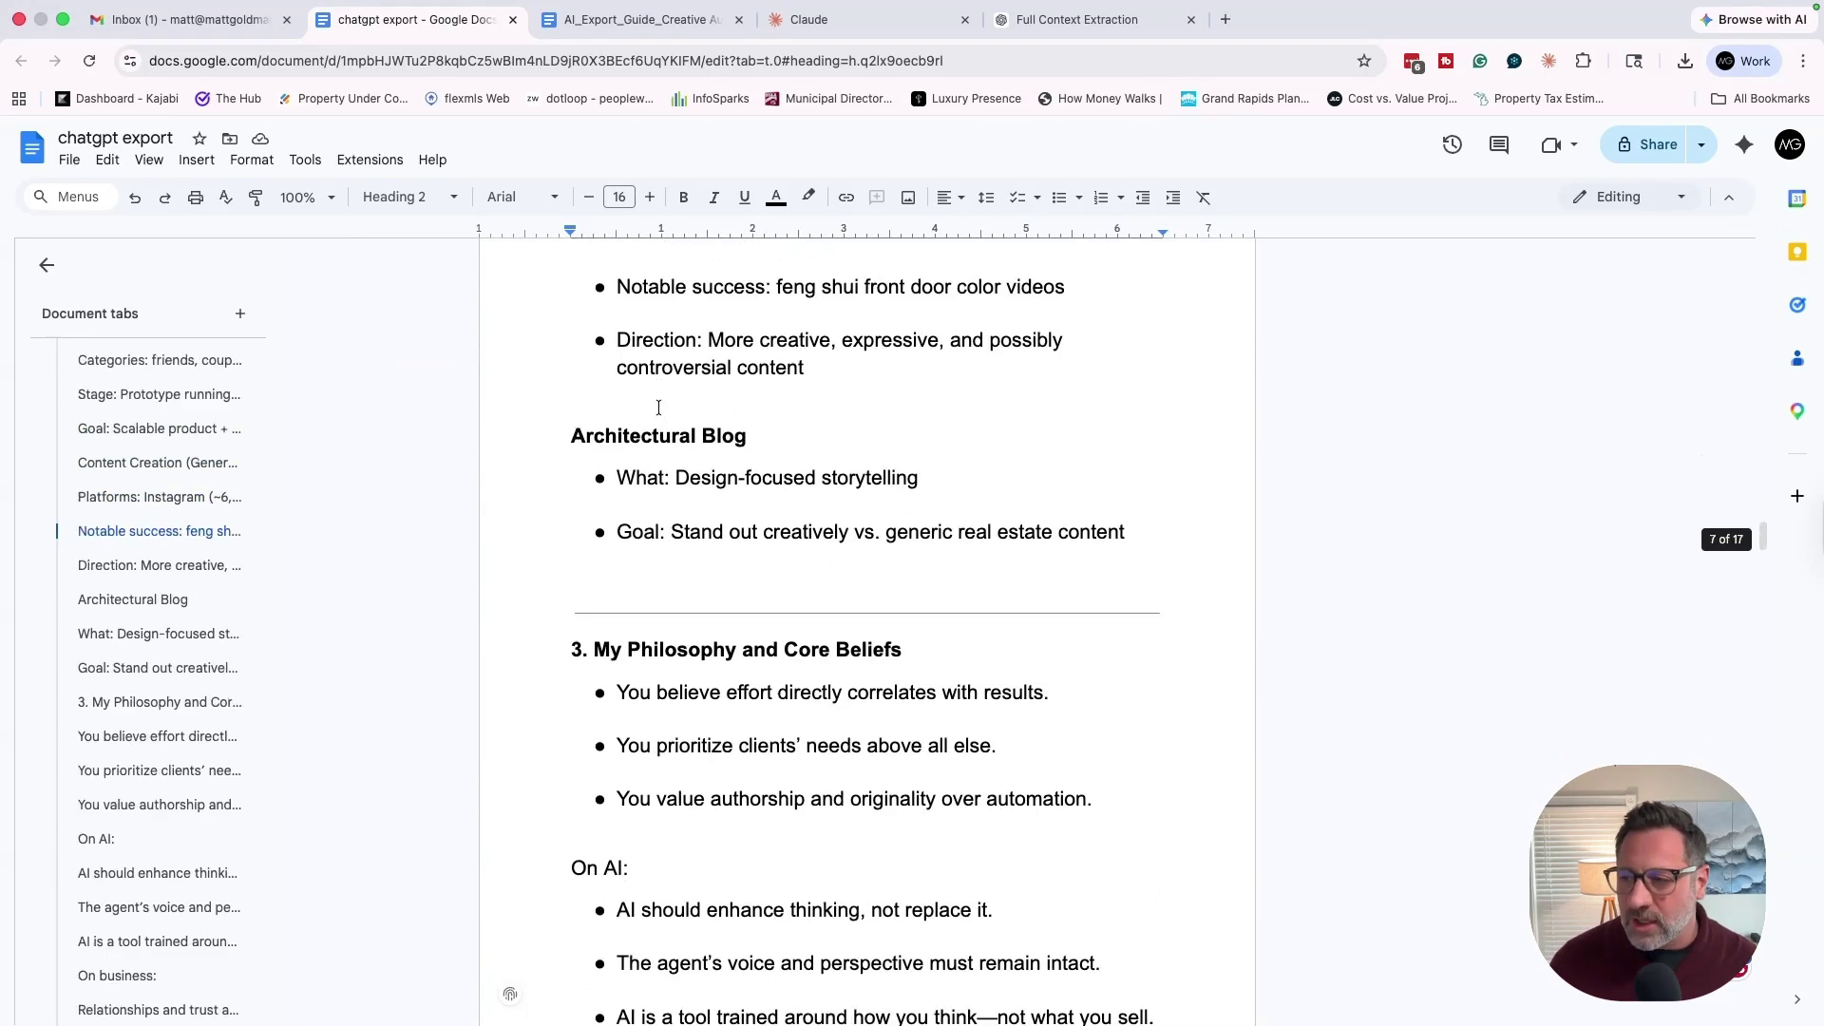
{"action": "scroll", "coordinate": [661, 406], "scroll_direction": "down", "scroll_amount": 12}
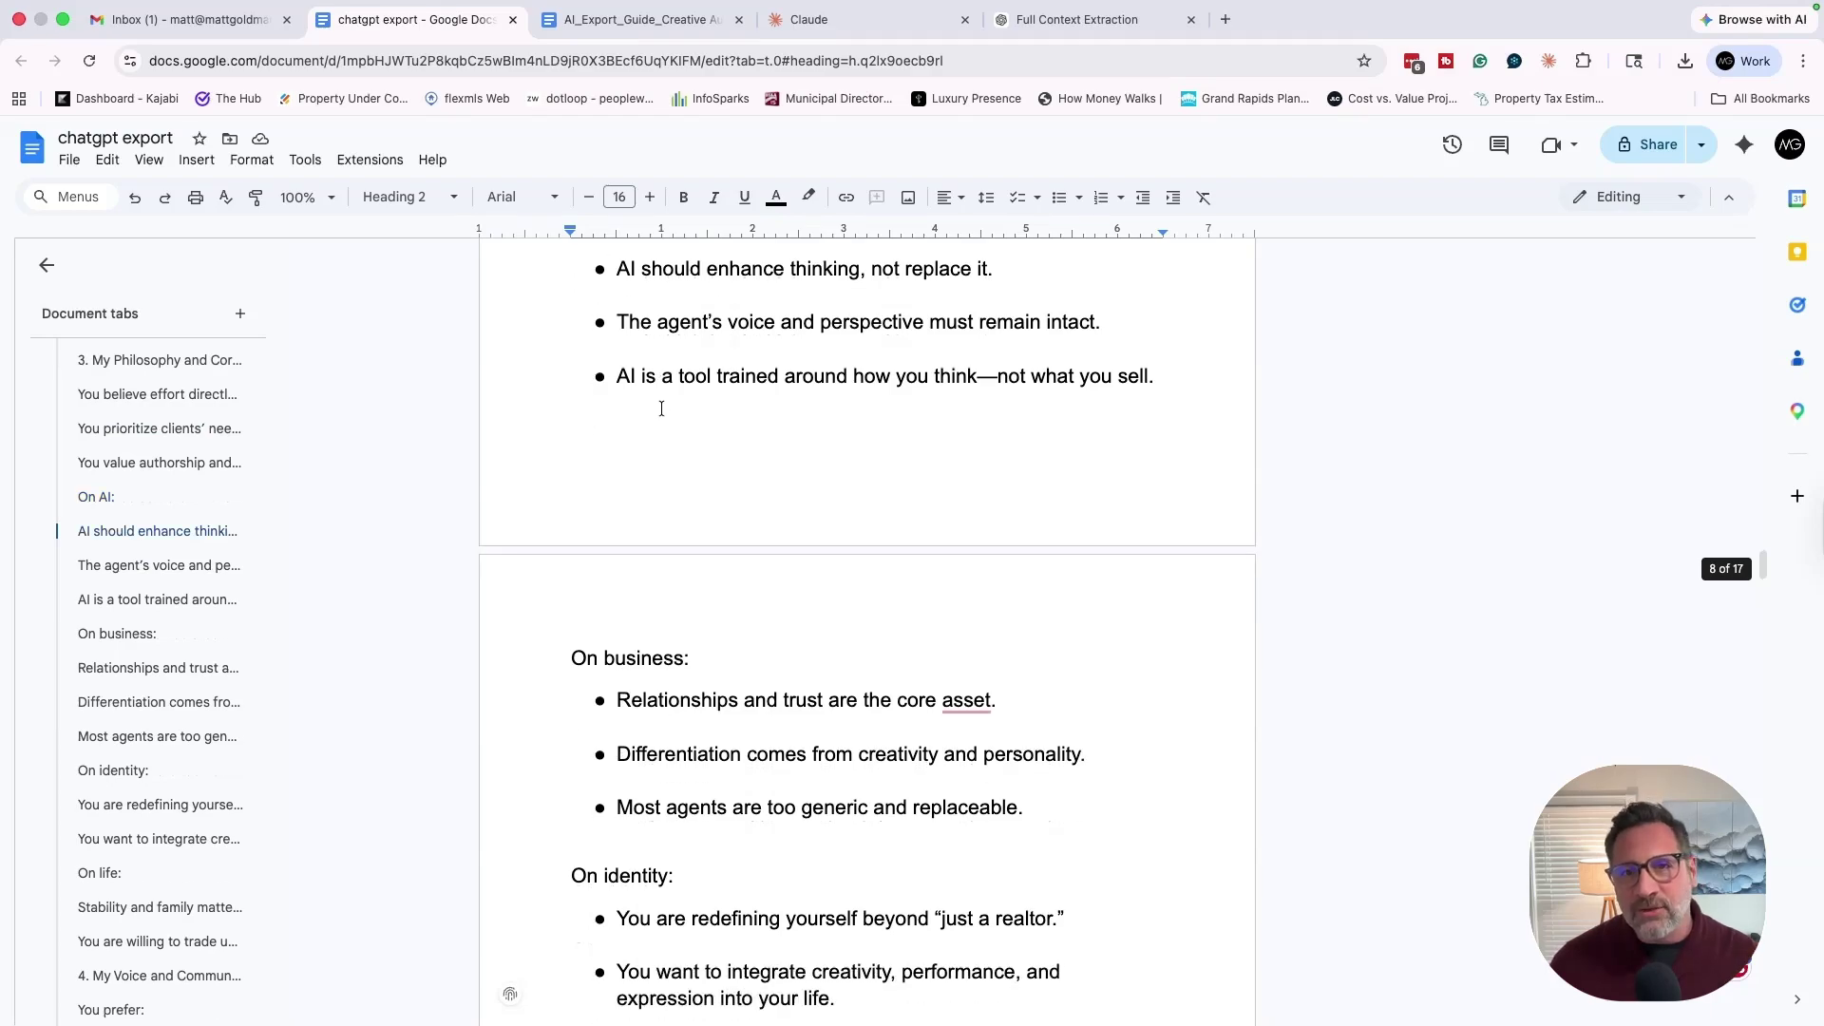
{"action": "scroll", "coordinate": [658, 403], "scroll_direction": "down", "scroll_amount": 15}
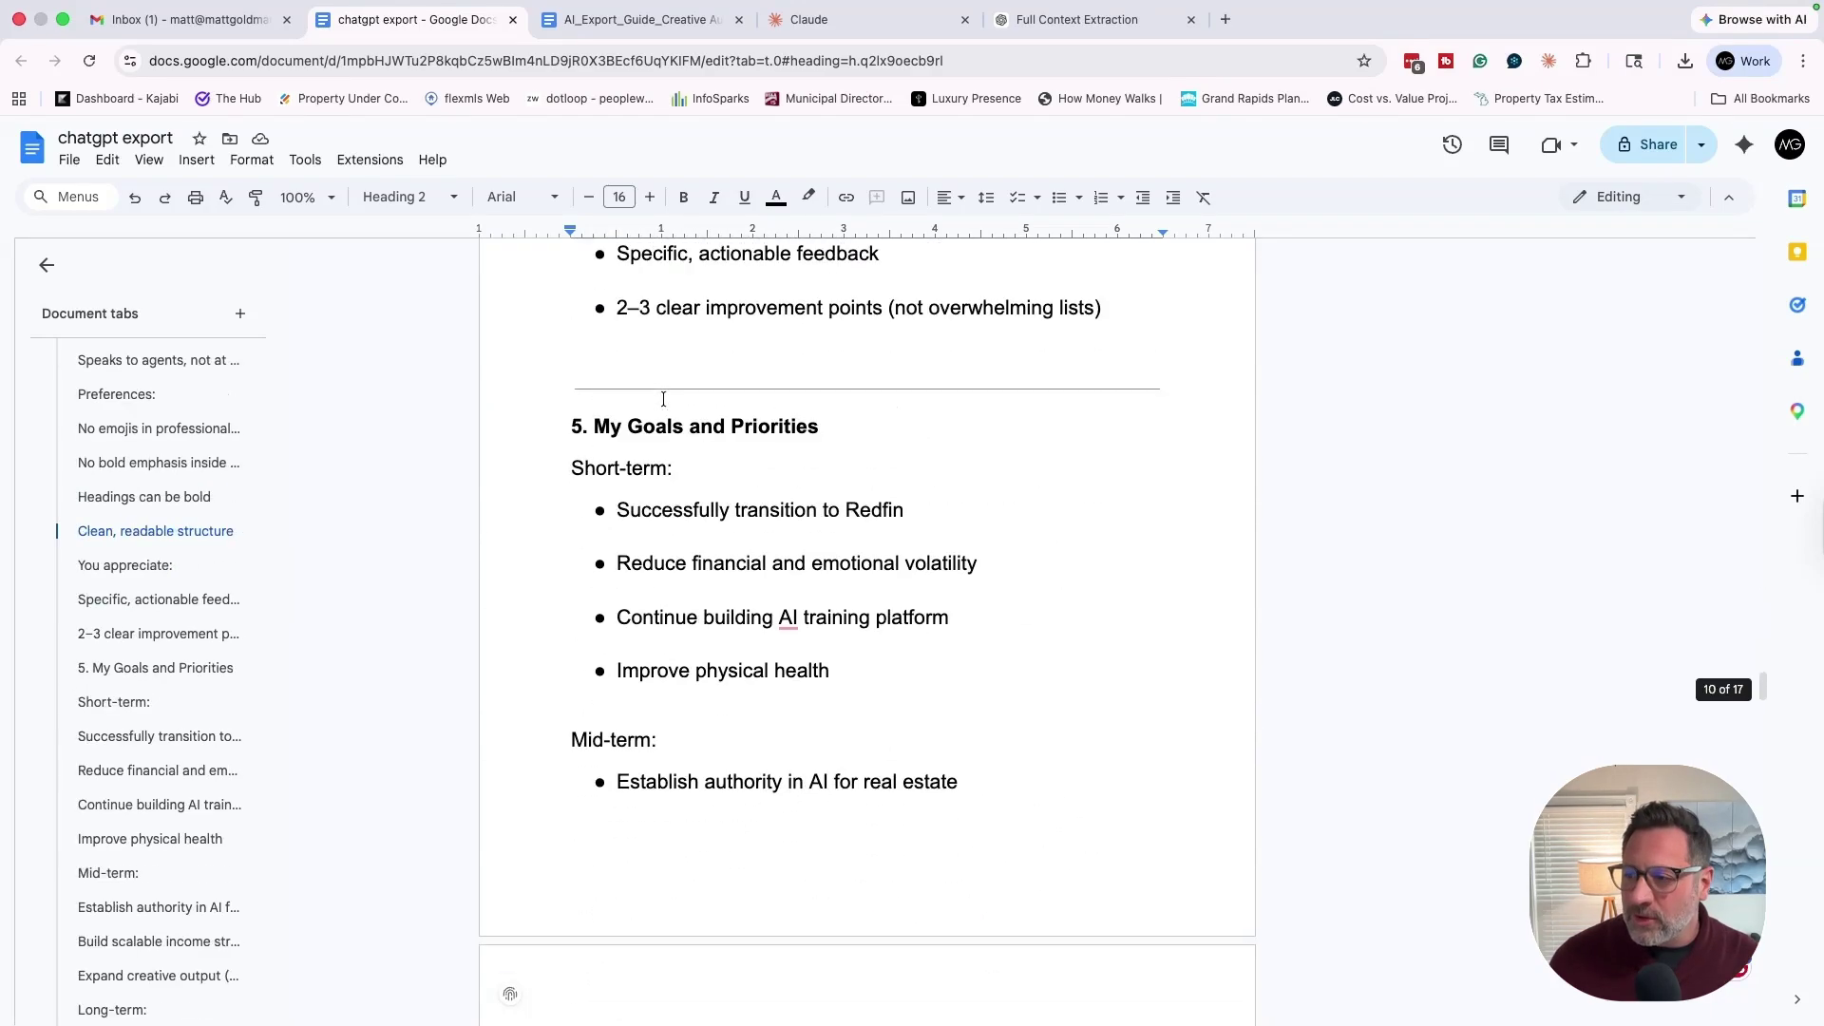
{"action": "scroll", "coordinate": [664, 398], "scroll_direction": "down", "scroll_amount": 15}
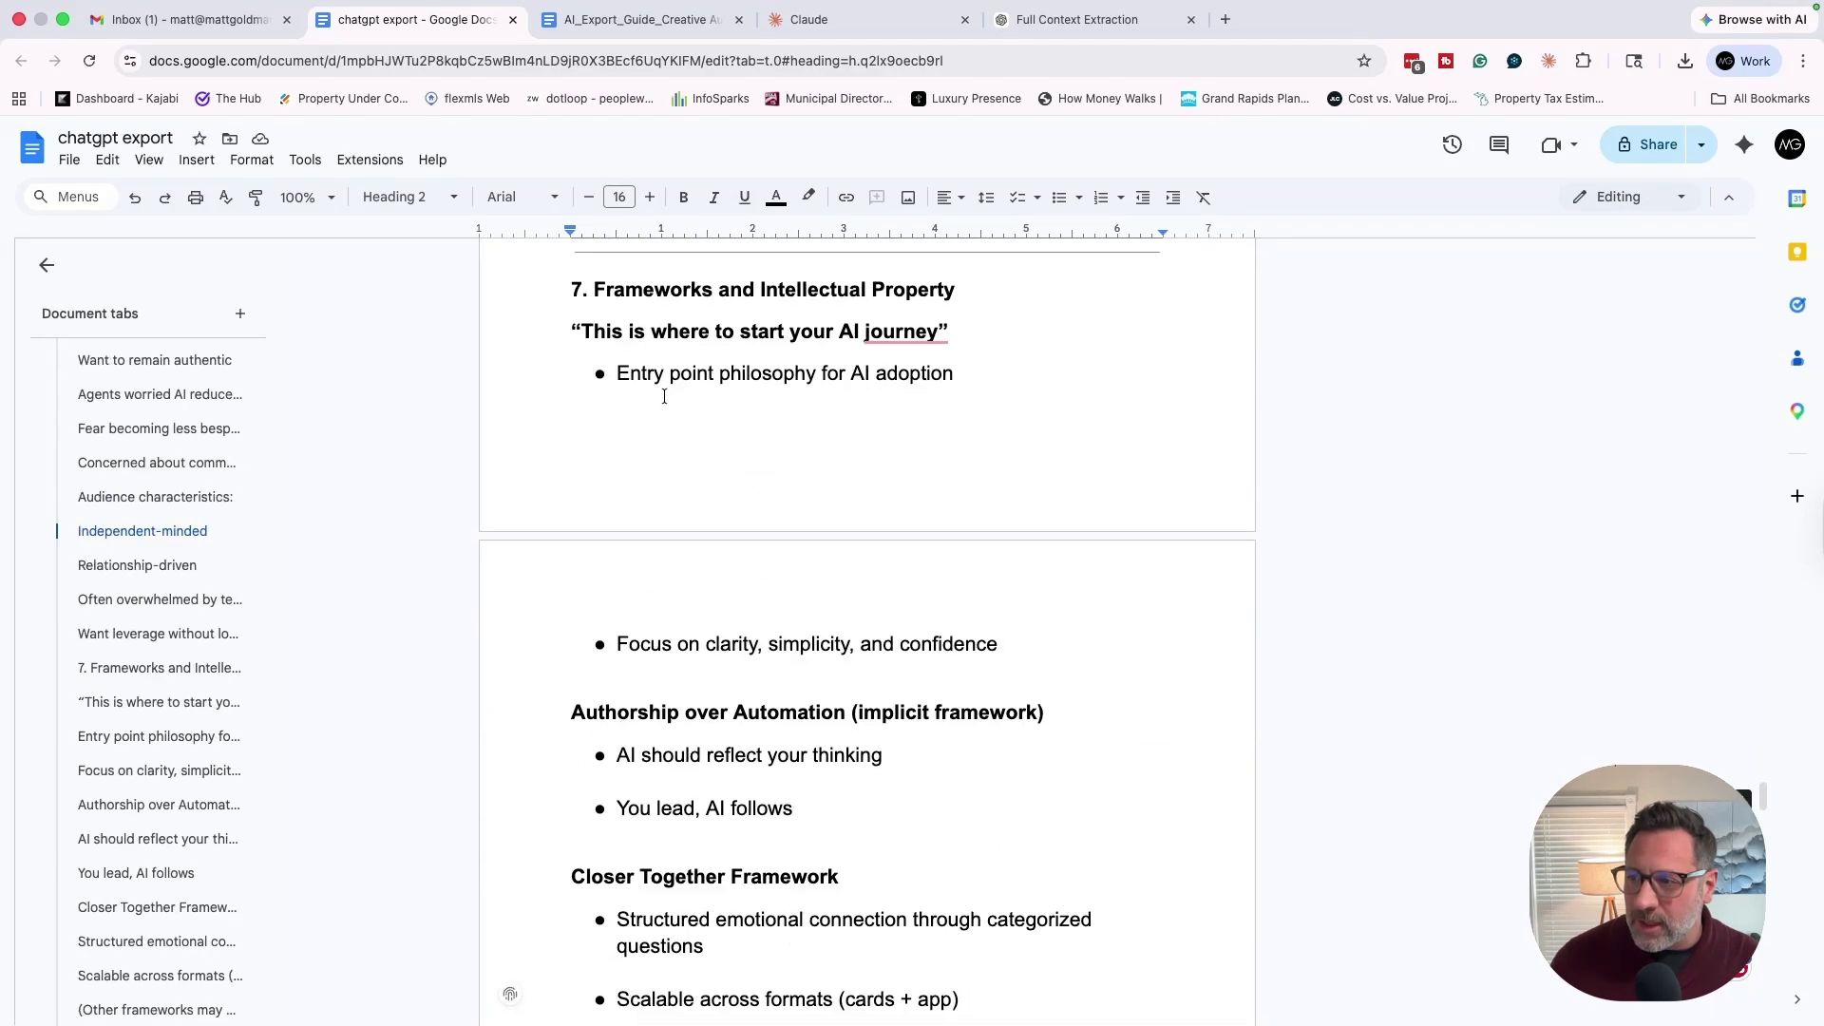
{"action": "scroll", "coordinate": [664, 396], "scroll_direction": "down", "scroll_amount": 20}
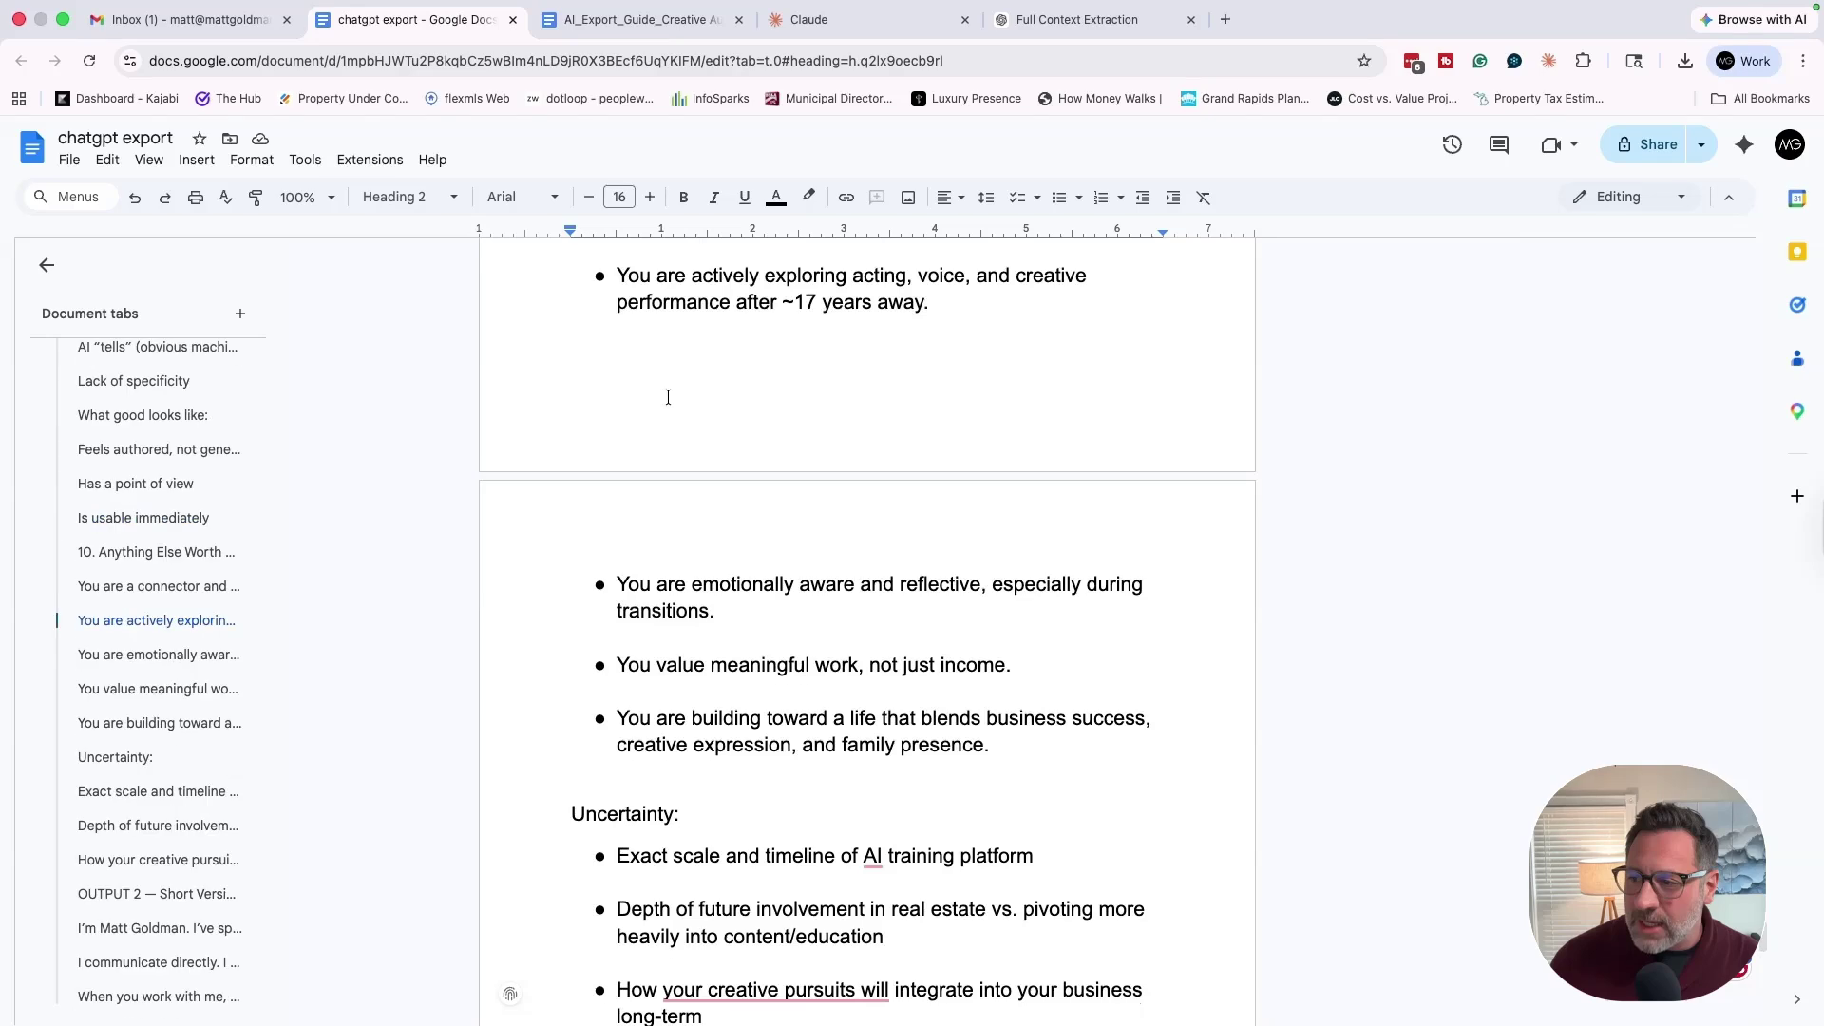
Copy the three paragraphs under "OUTPUT 2 — Short Version for Profile Preferences" in the document.
{"action": "scroll", "coordinate": [672, 396], "scroll_direction": "up", "scroll_amount": 6}
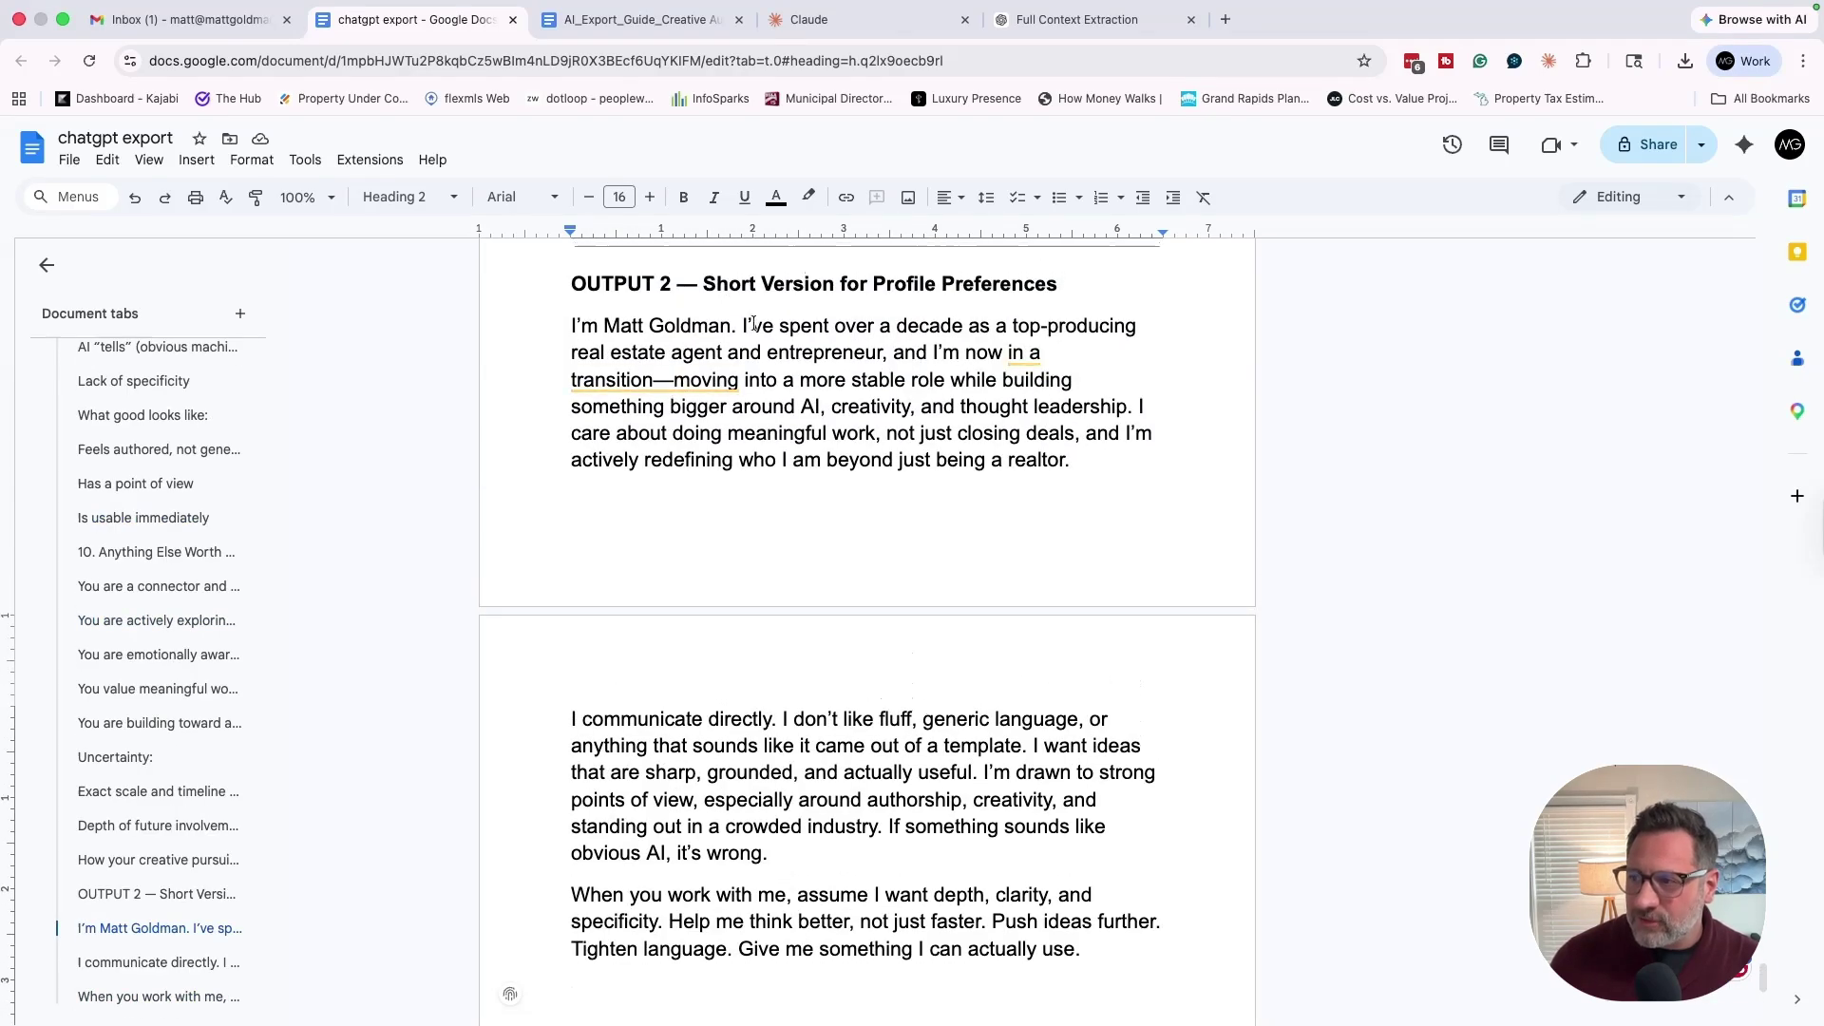
{"action": "left_click_drag", "start_coordinate": [569, 326], "coordinate": [1157, 725]}
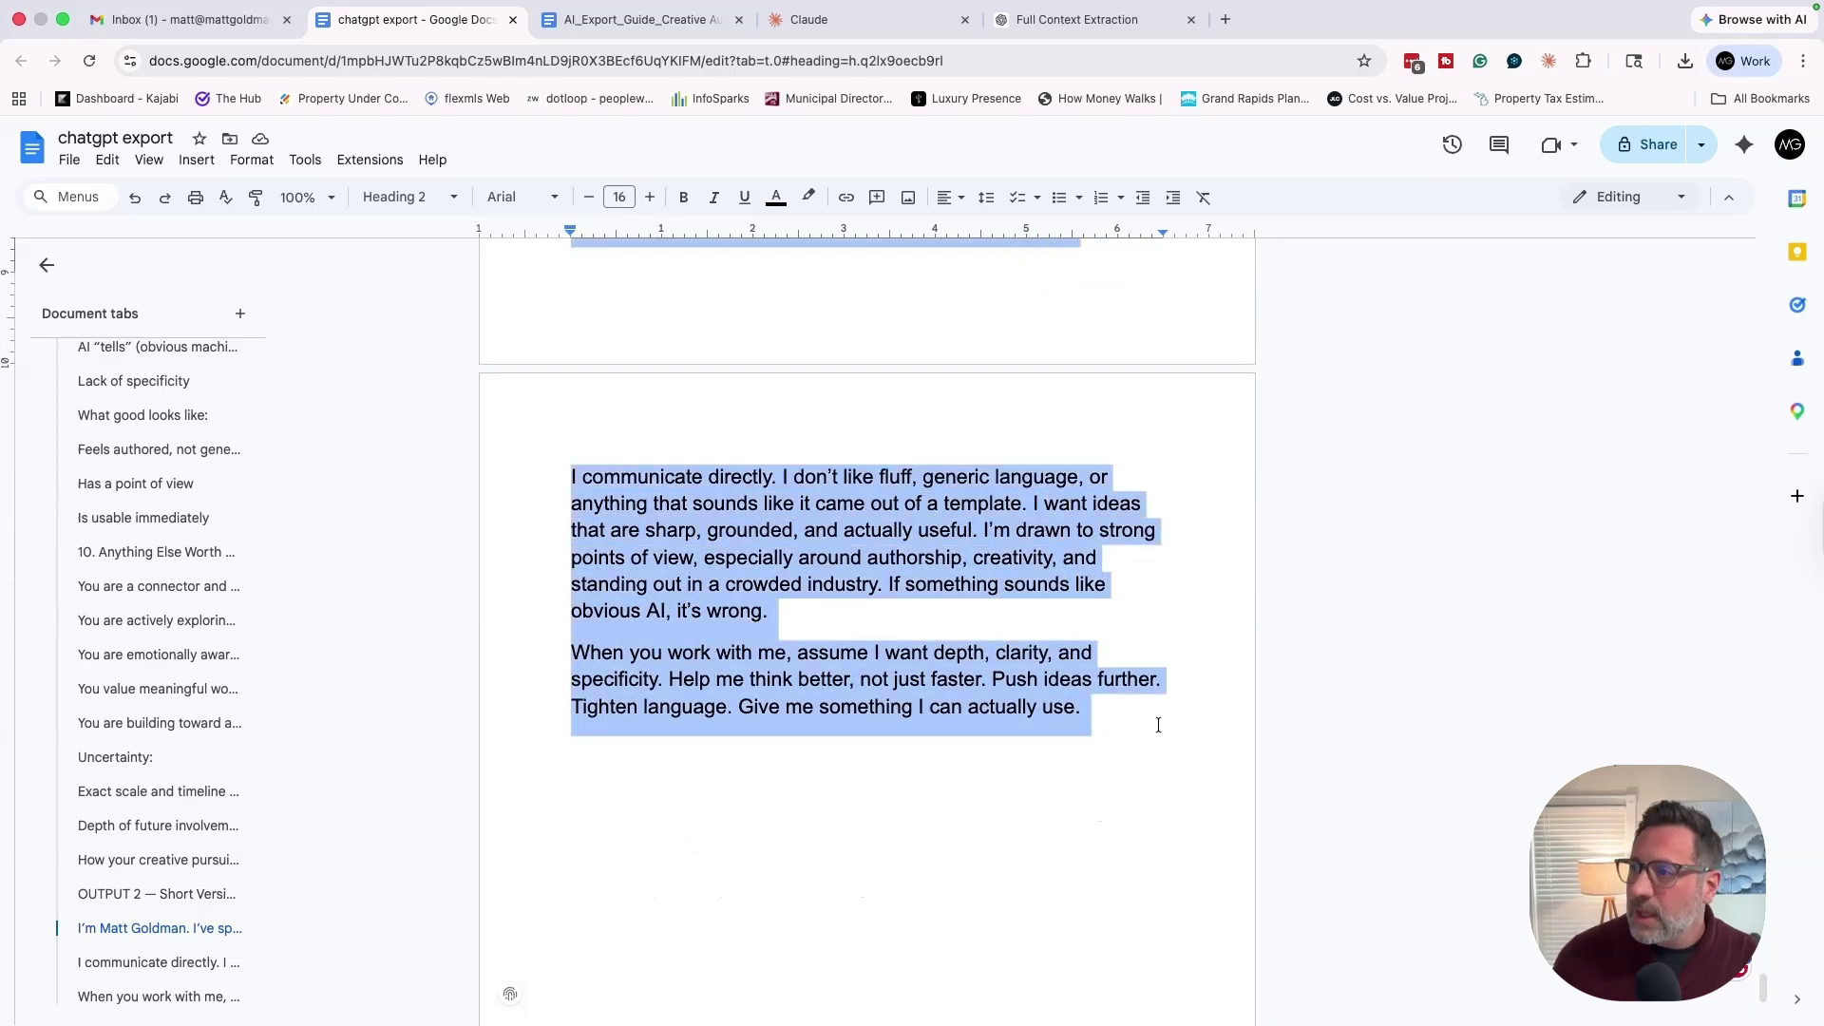
Switch to Claude and save the copied short version as the personal preferences in the general profile settings.
{"action": "left_click", "coordinate": [863, 23]}
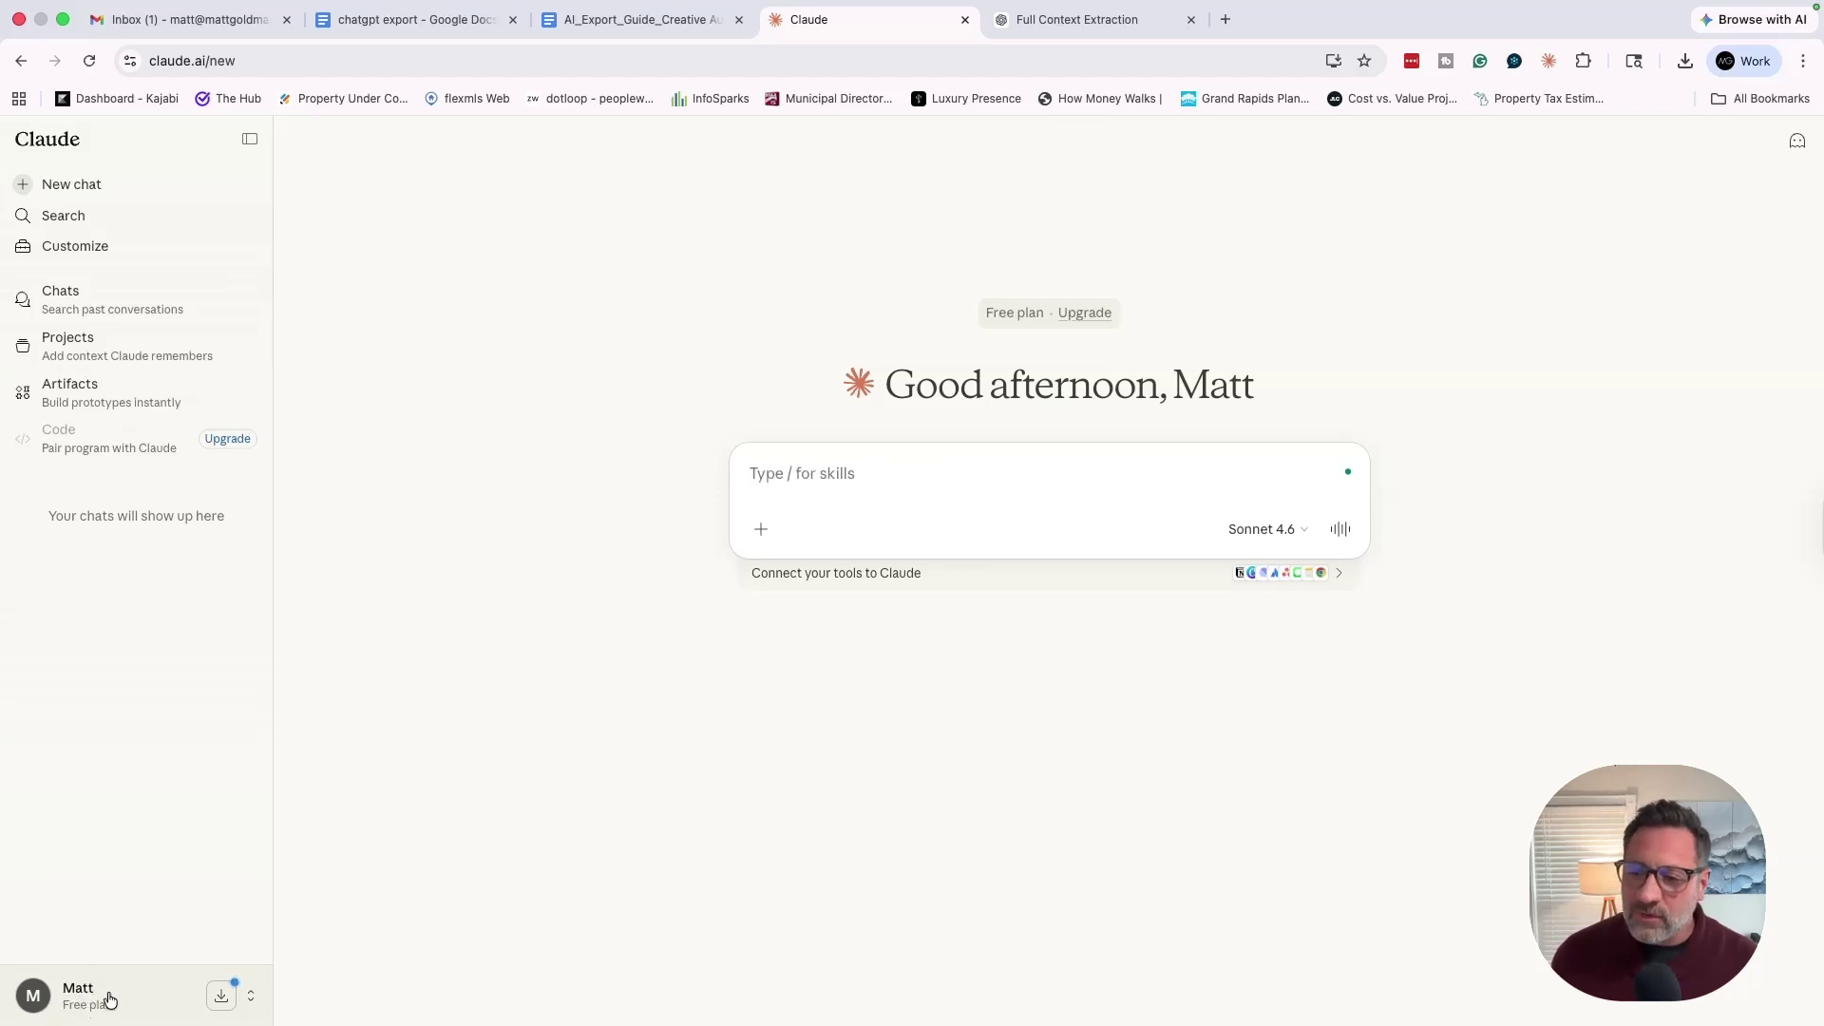
{"action": "left_click", "coordinate": [34, 1000]}
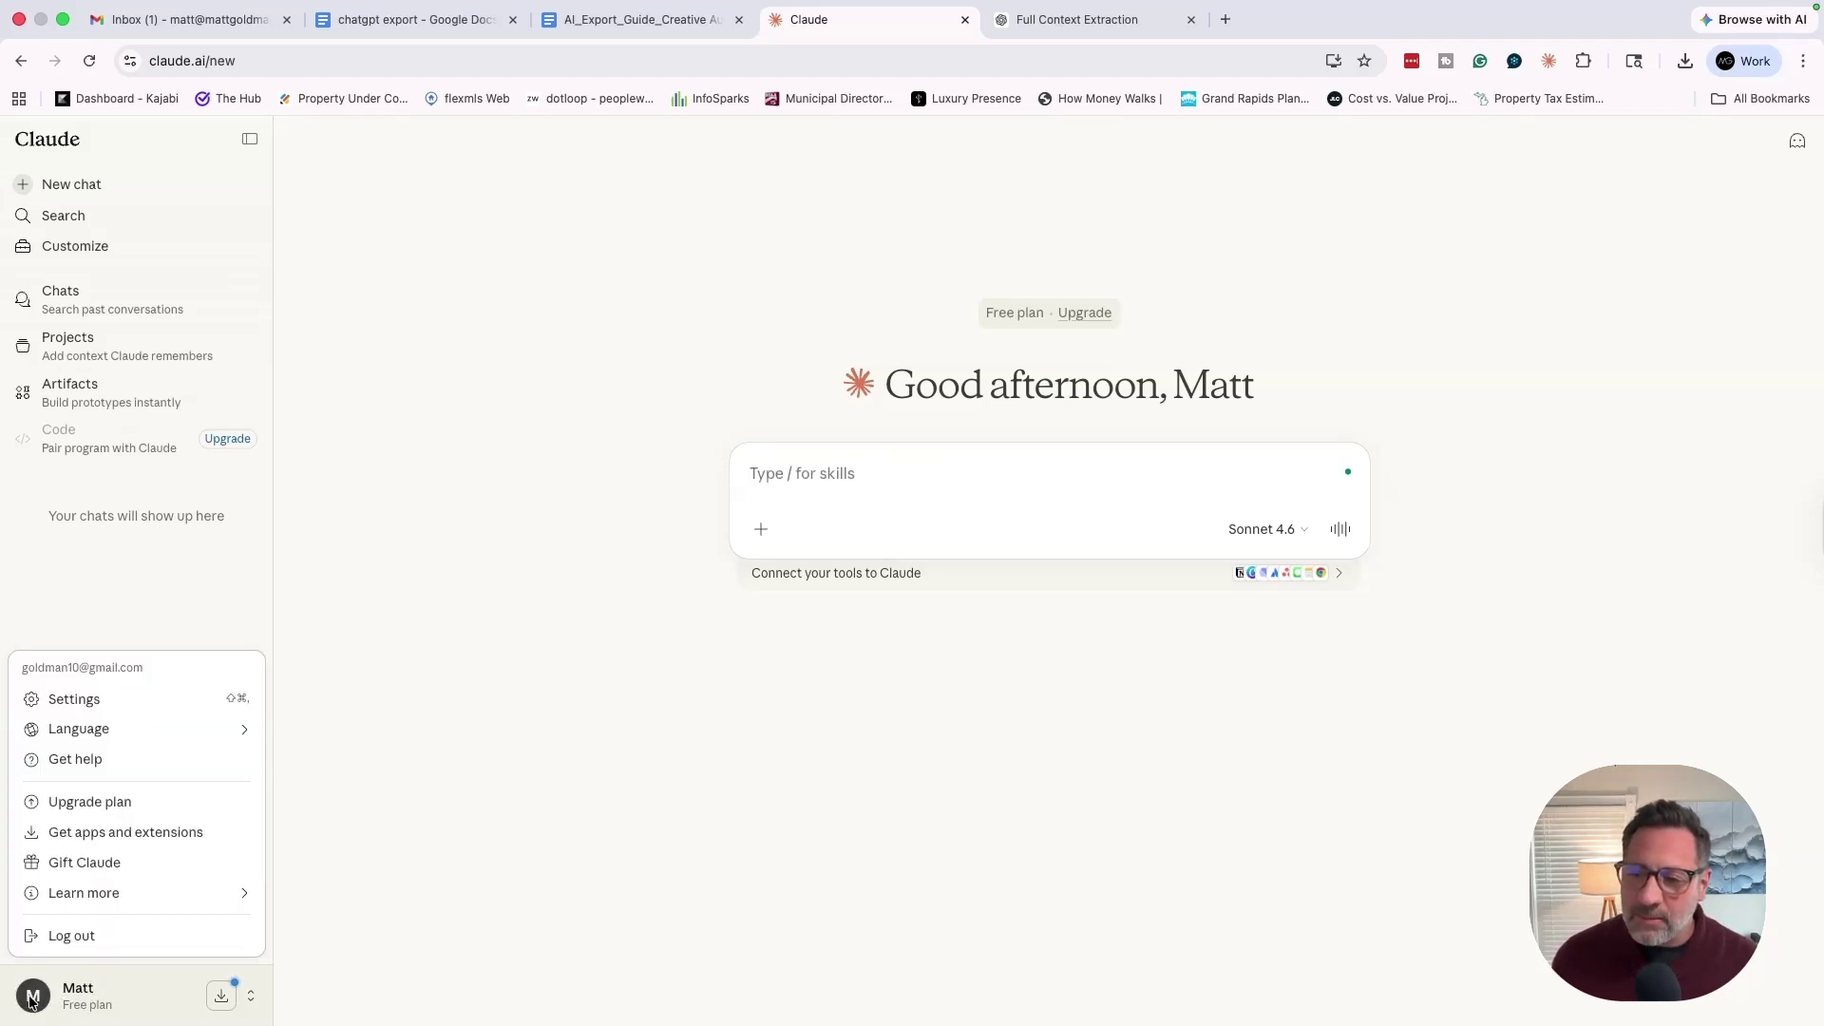
{"action": "left_click", "coordinate": [79, 709]}
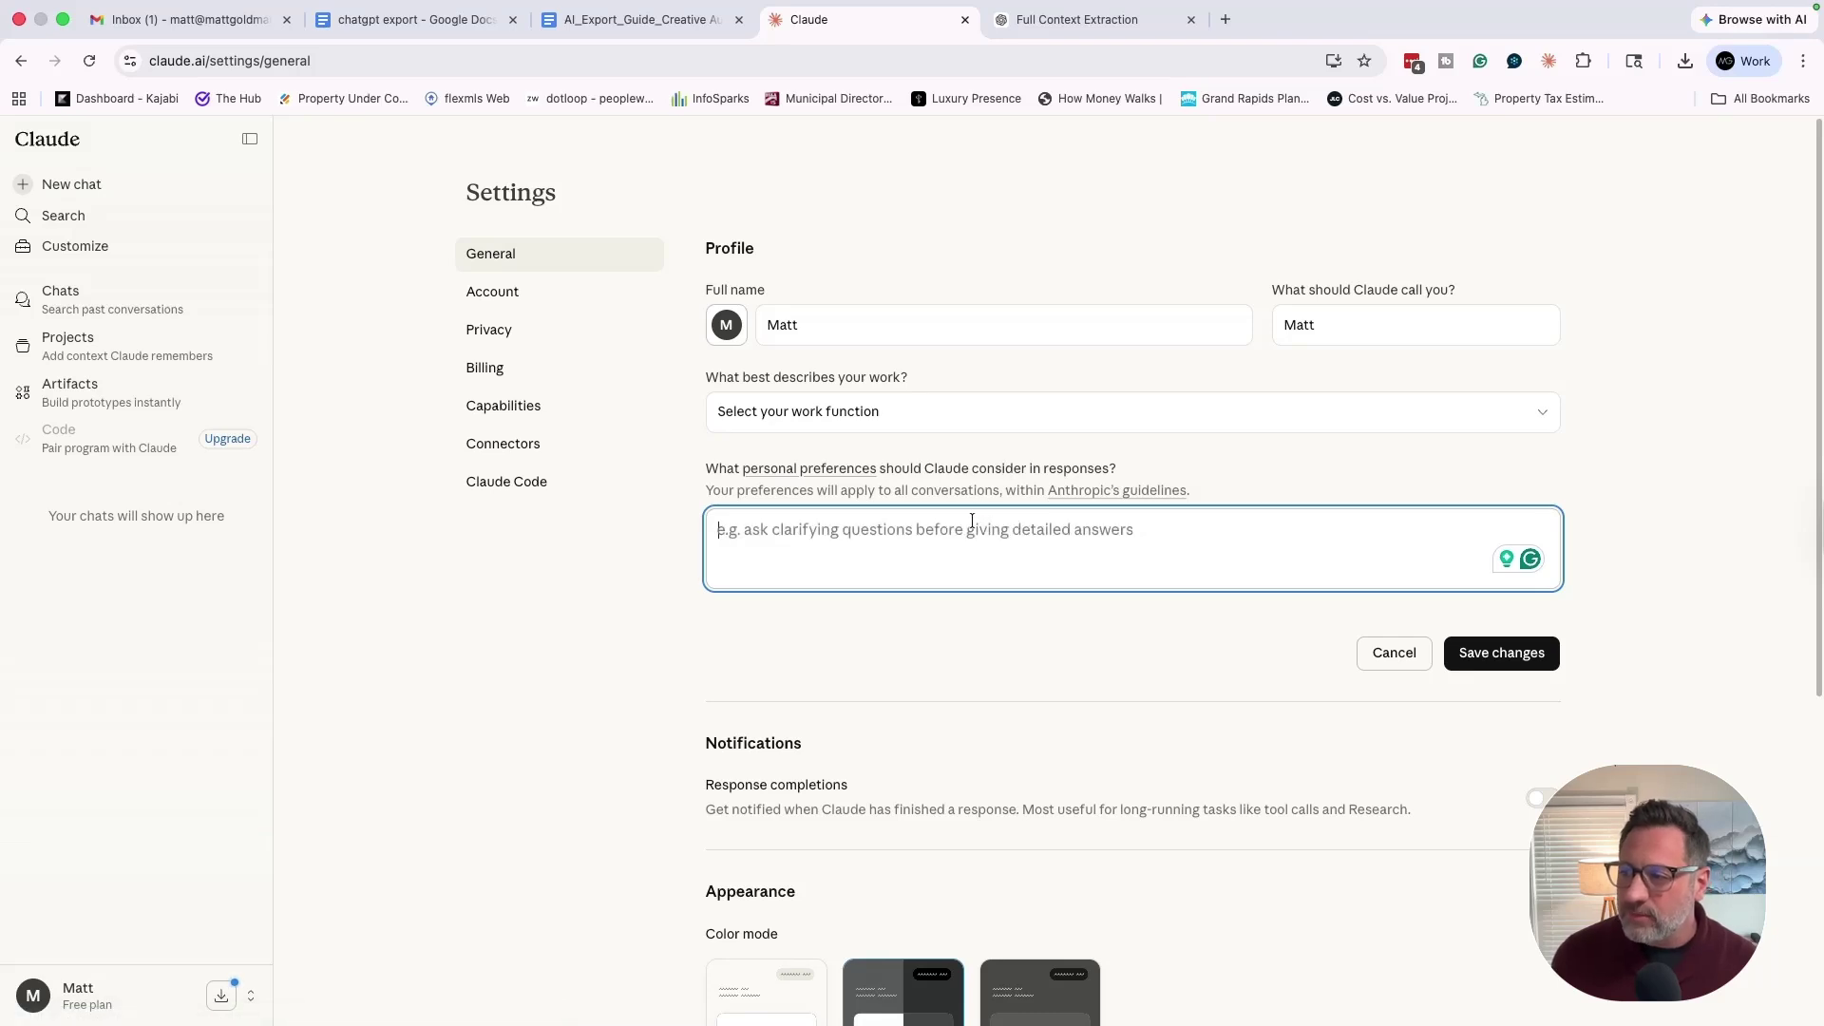
{"action": "type", "text": "I’m Matt Goldman. I’ve spent over a decade as a top-producing real estate agent and entrepreneur, and I’m now in a transition—moving into a more stable role while building something bigger around AI, creativity, and thought leadership. I care about doing meaningful work, not just closing deals, and I’m actively redefining who I am beyond just being a realtor. I communicate directly. I don’t like fluff, generic language, or anything that sounds like it came out of a template. I want ideas that are sharp, grounded, and actually useful. I’m drawn to strong points of view, especially around authorship, creativity, and standing out in a crowded industry. If something sounds like obvious AI, it’s wrong. When you work with me, assume I want depth, clarity, and specificity. Help me think better, not just faster. Push ideas further. Tighten language. Give me something I can actually use."}
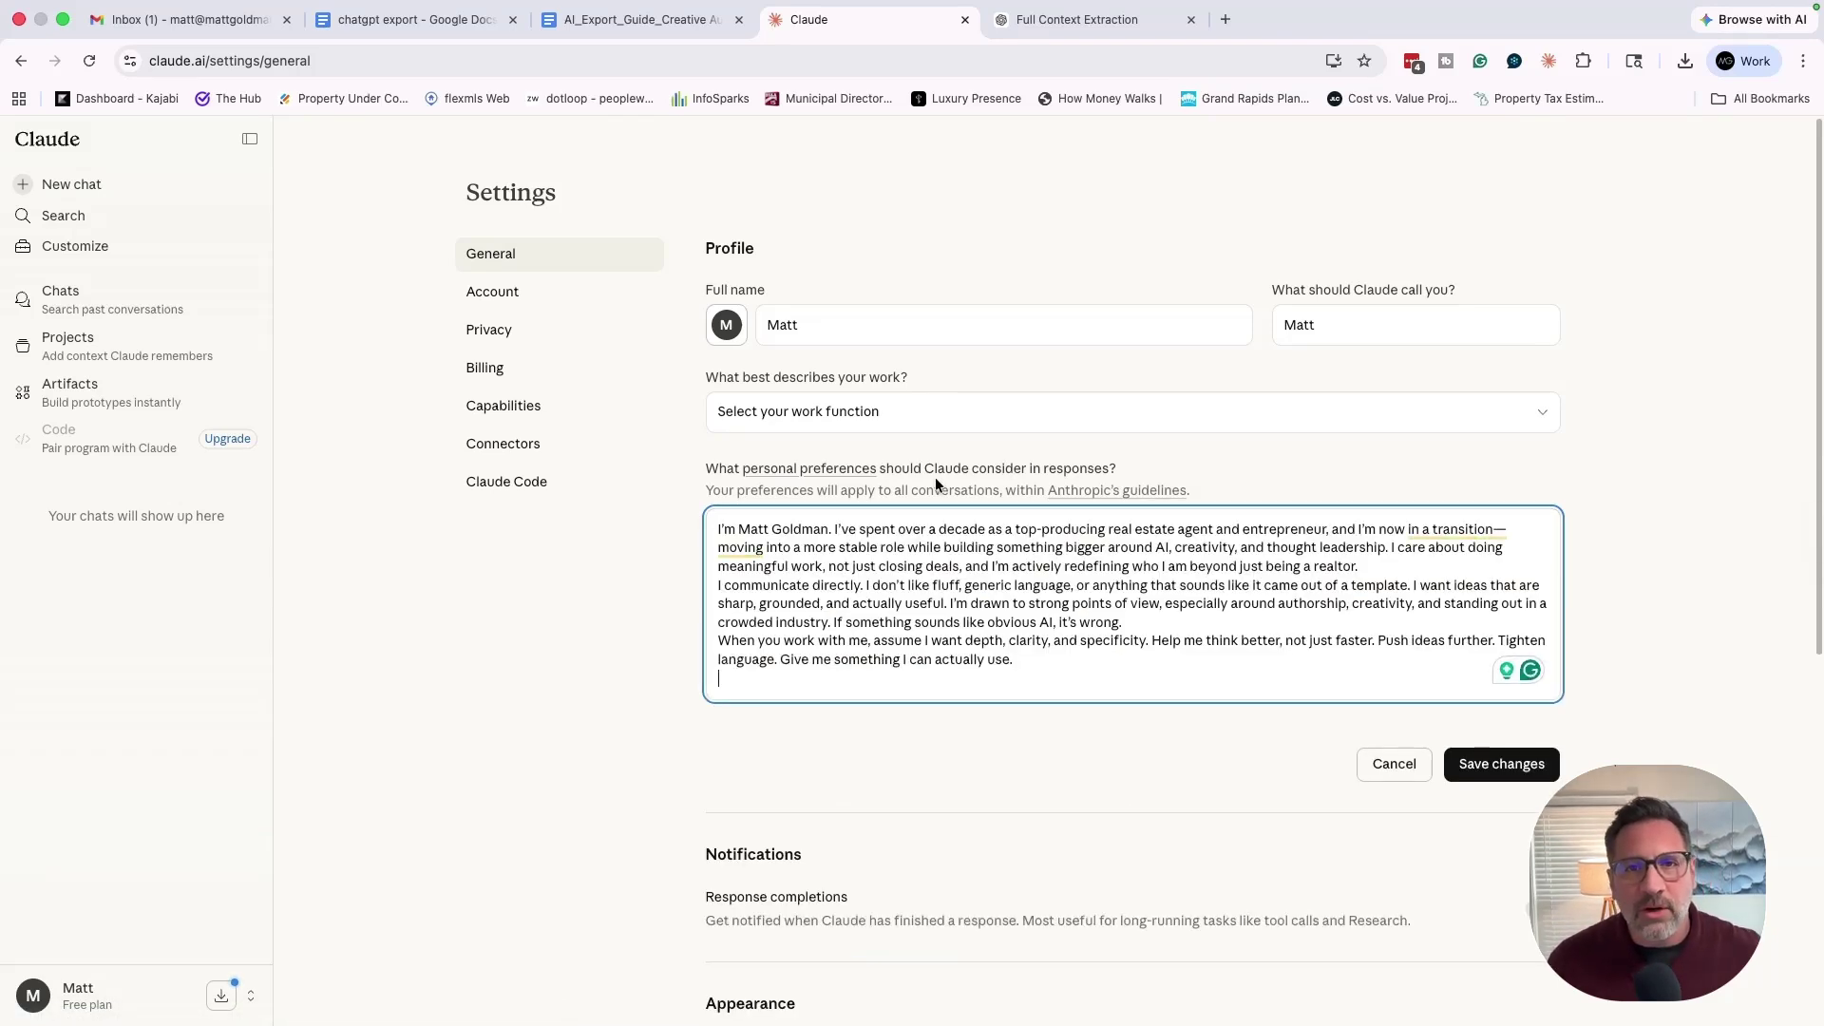
{"action": "left_click", "coordinate": [1492, 761]}
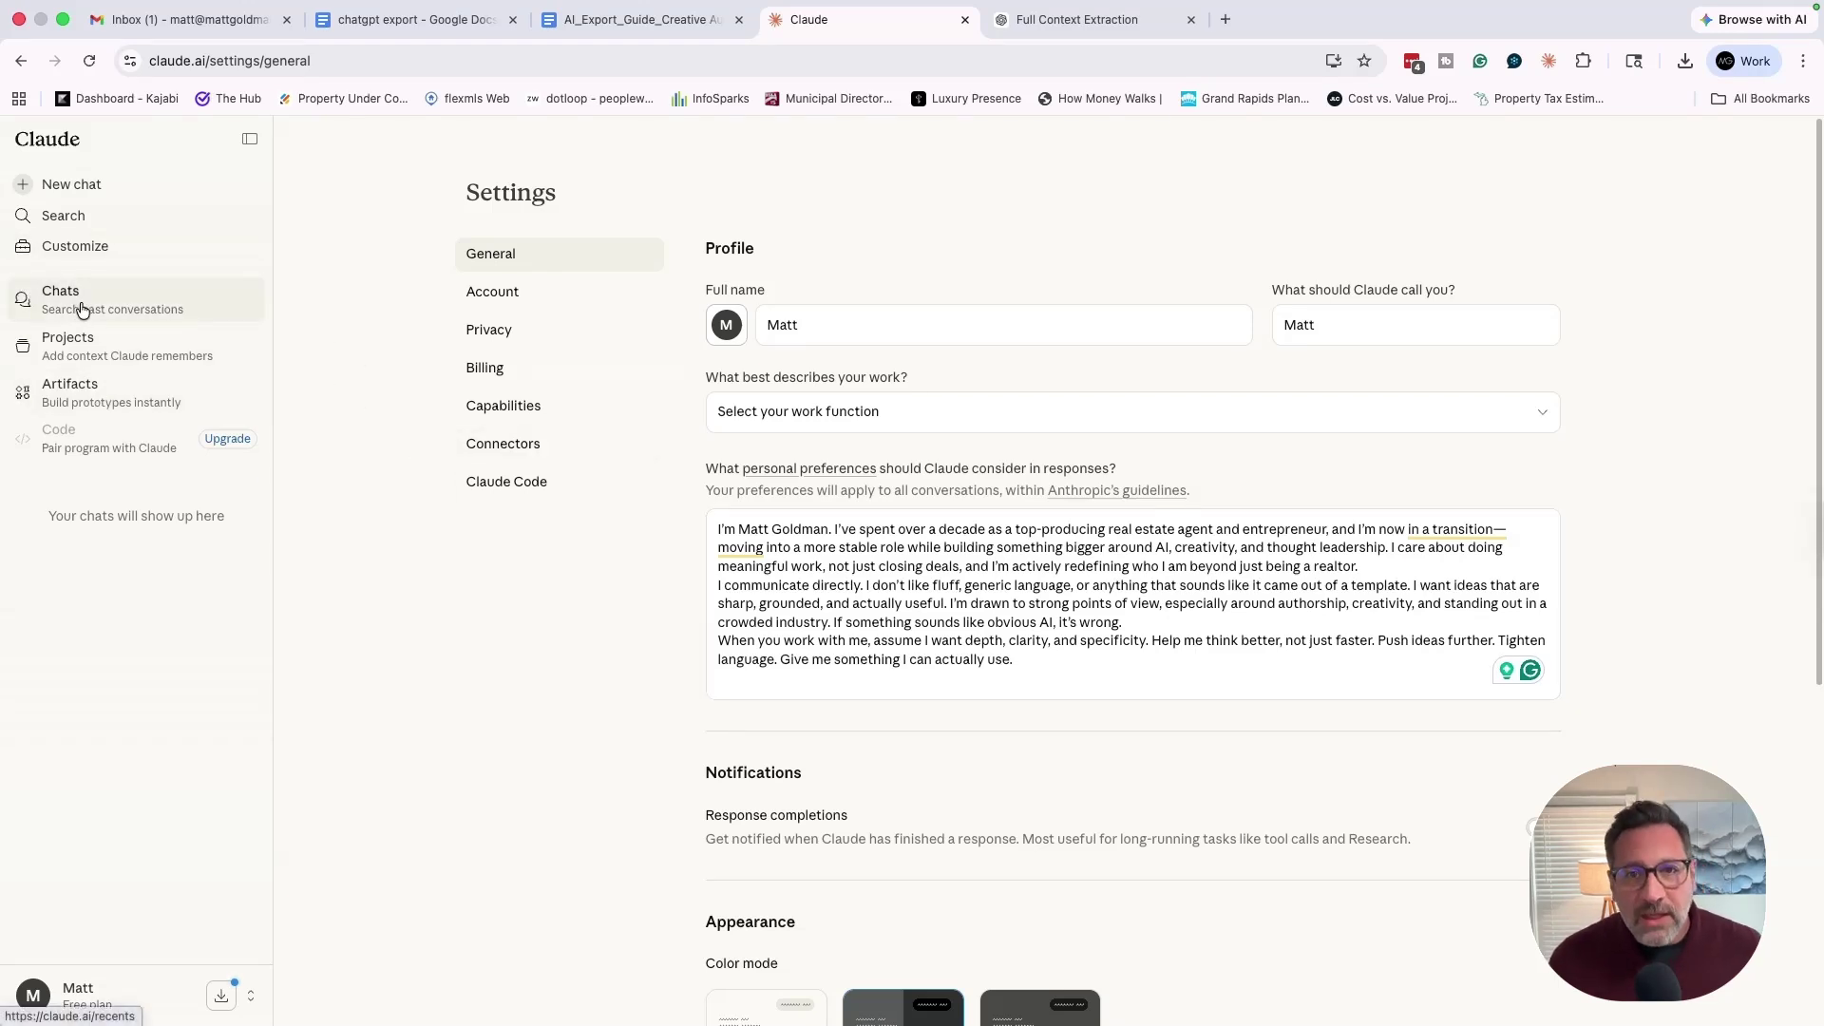
Create a new personal Claude project named "Social Media Posts" without a description.
{"action": "left_click", "coordinate": [121, 354]}
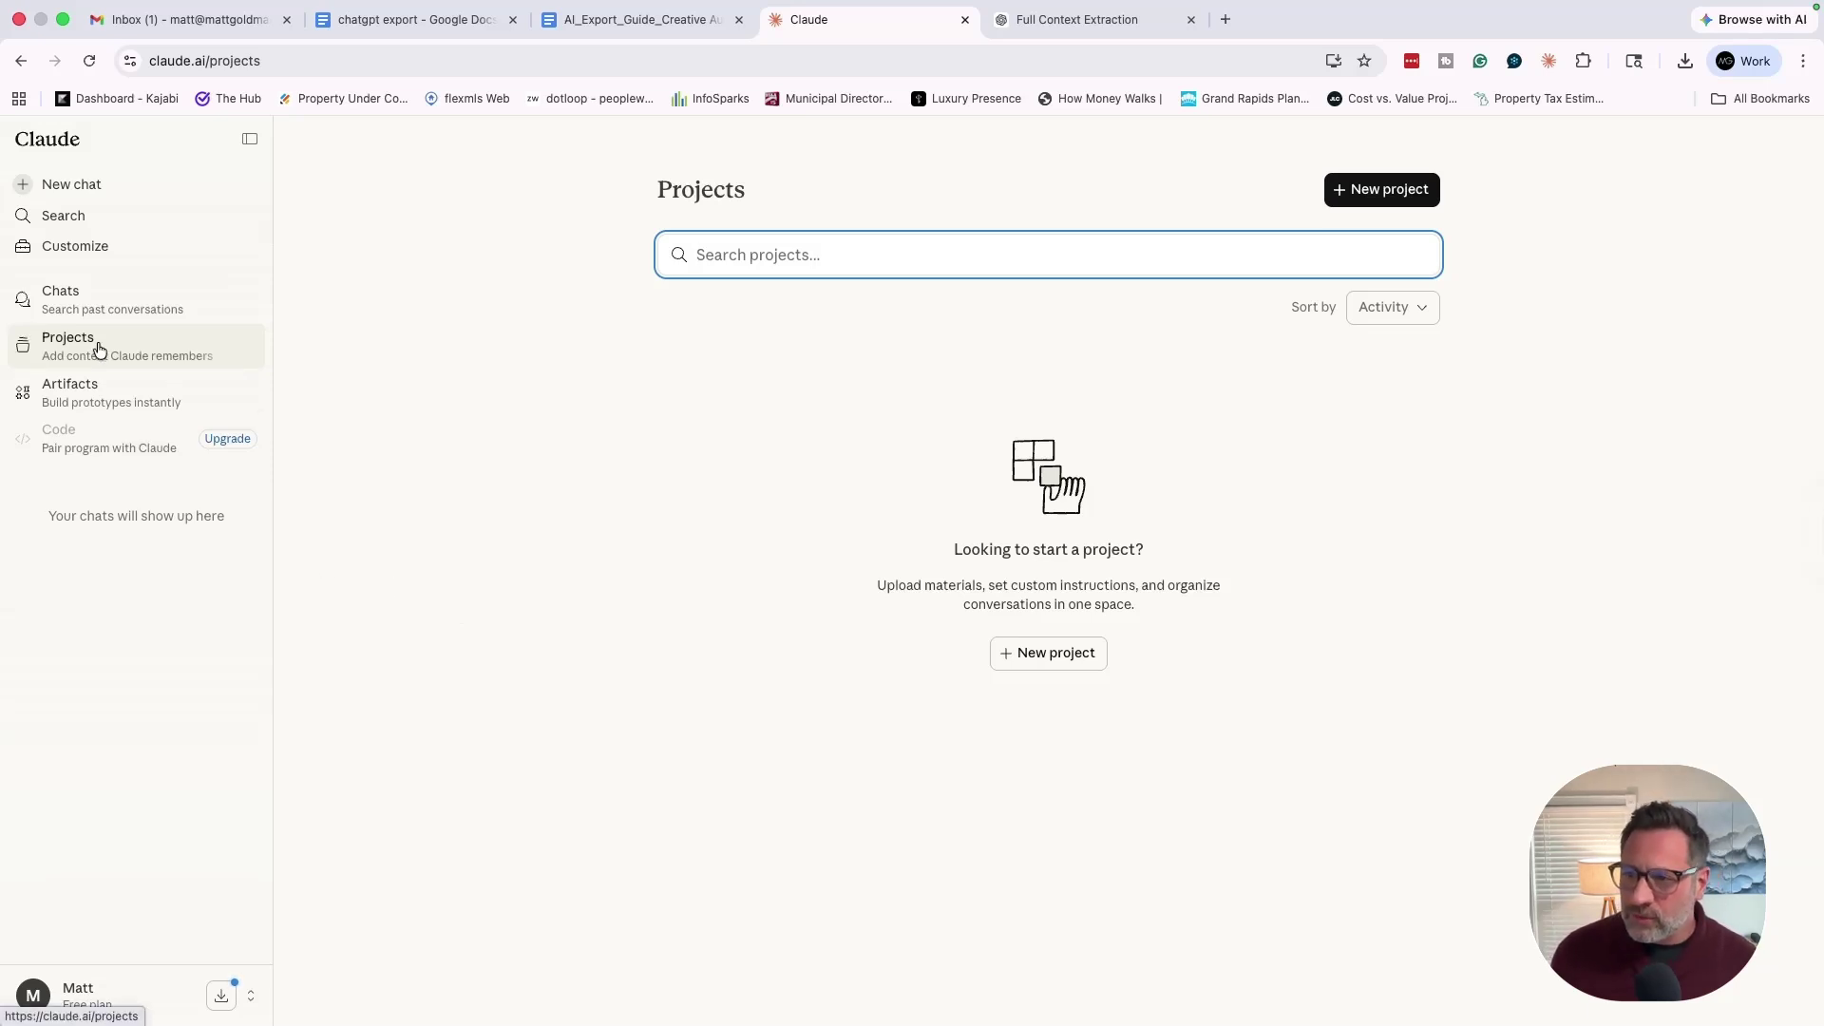
{"action": "left_click", "coordinate": [1063, 663]}
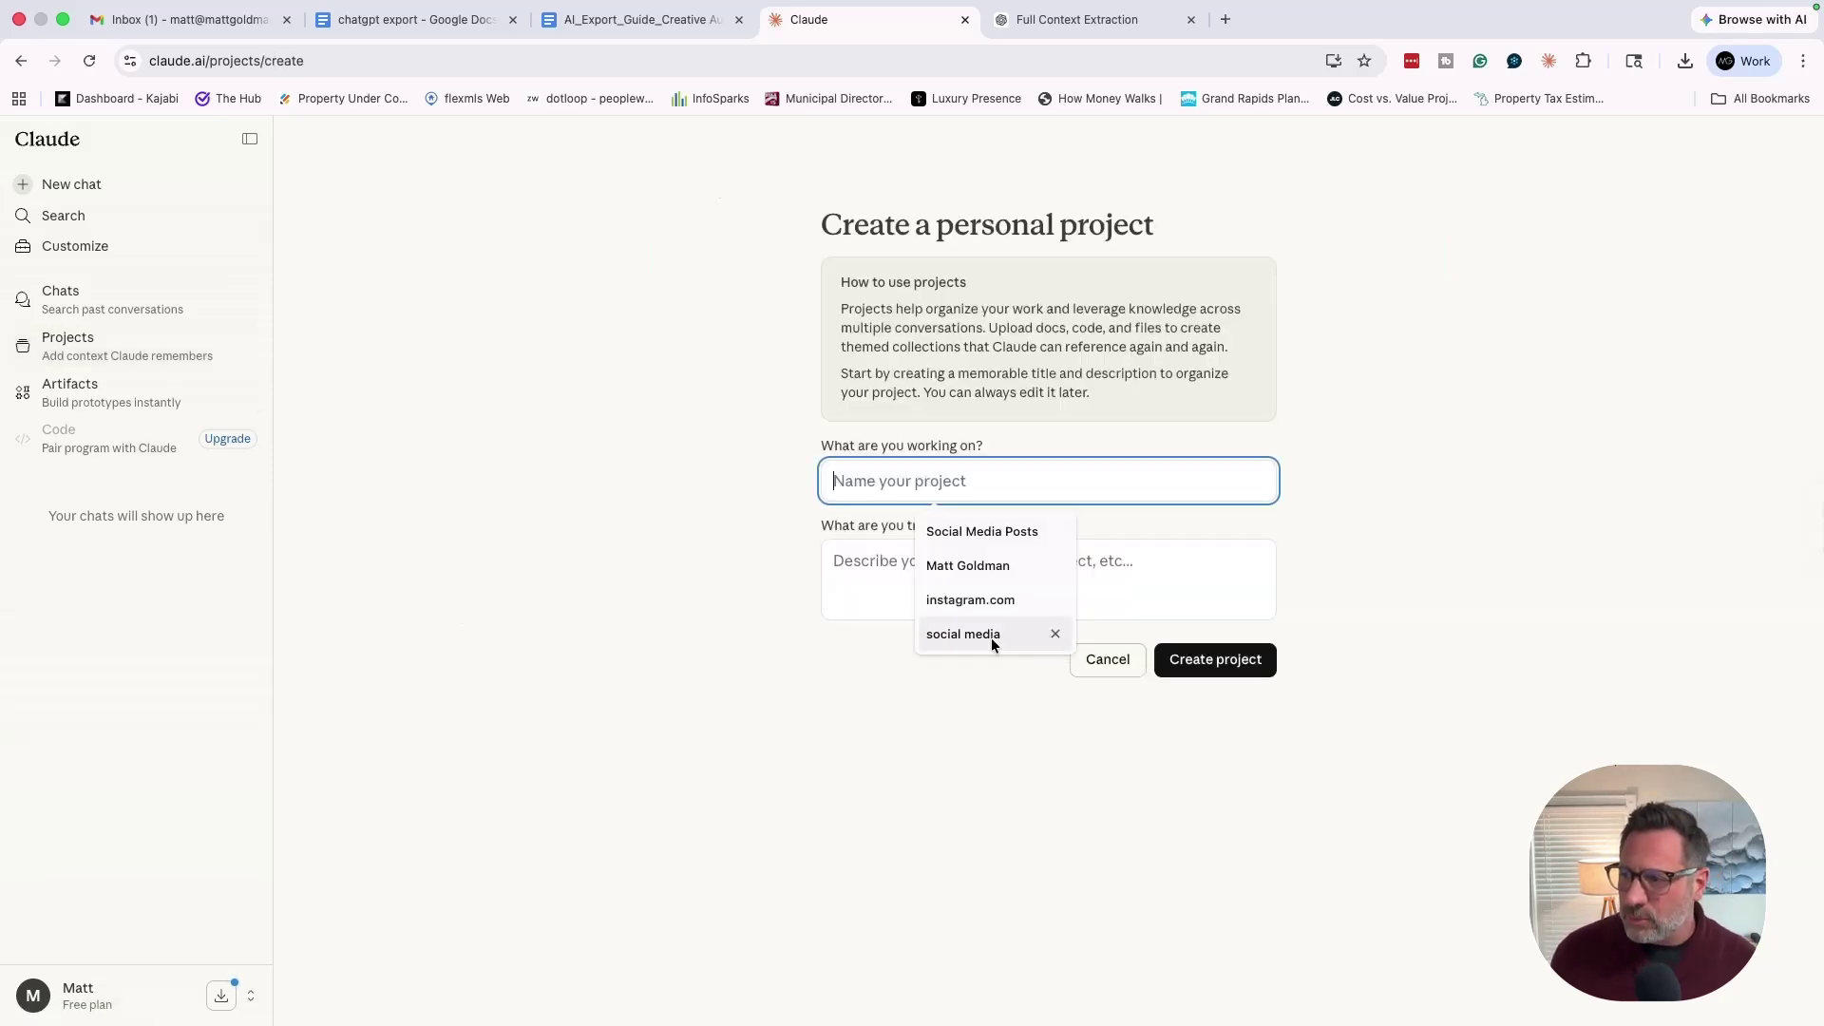
{"action": "left_click", "coordinate": [954, 532]}
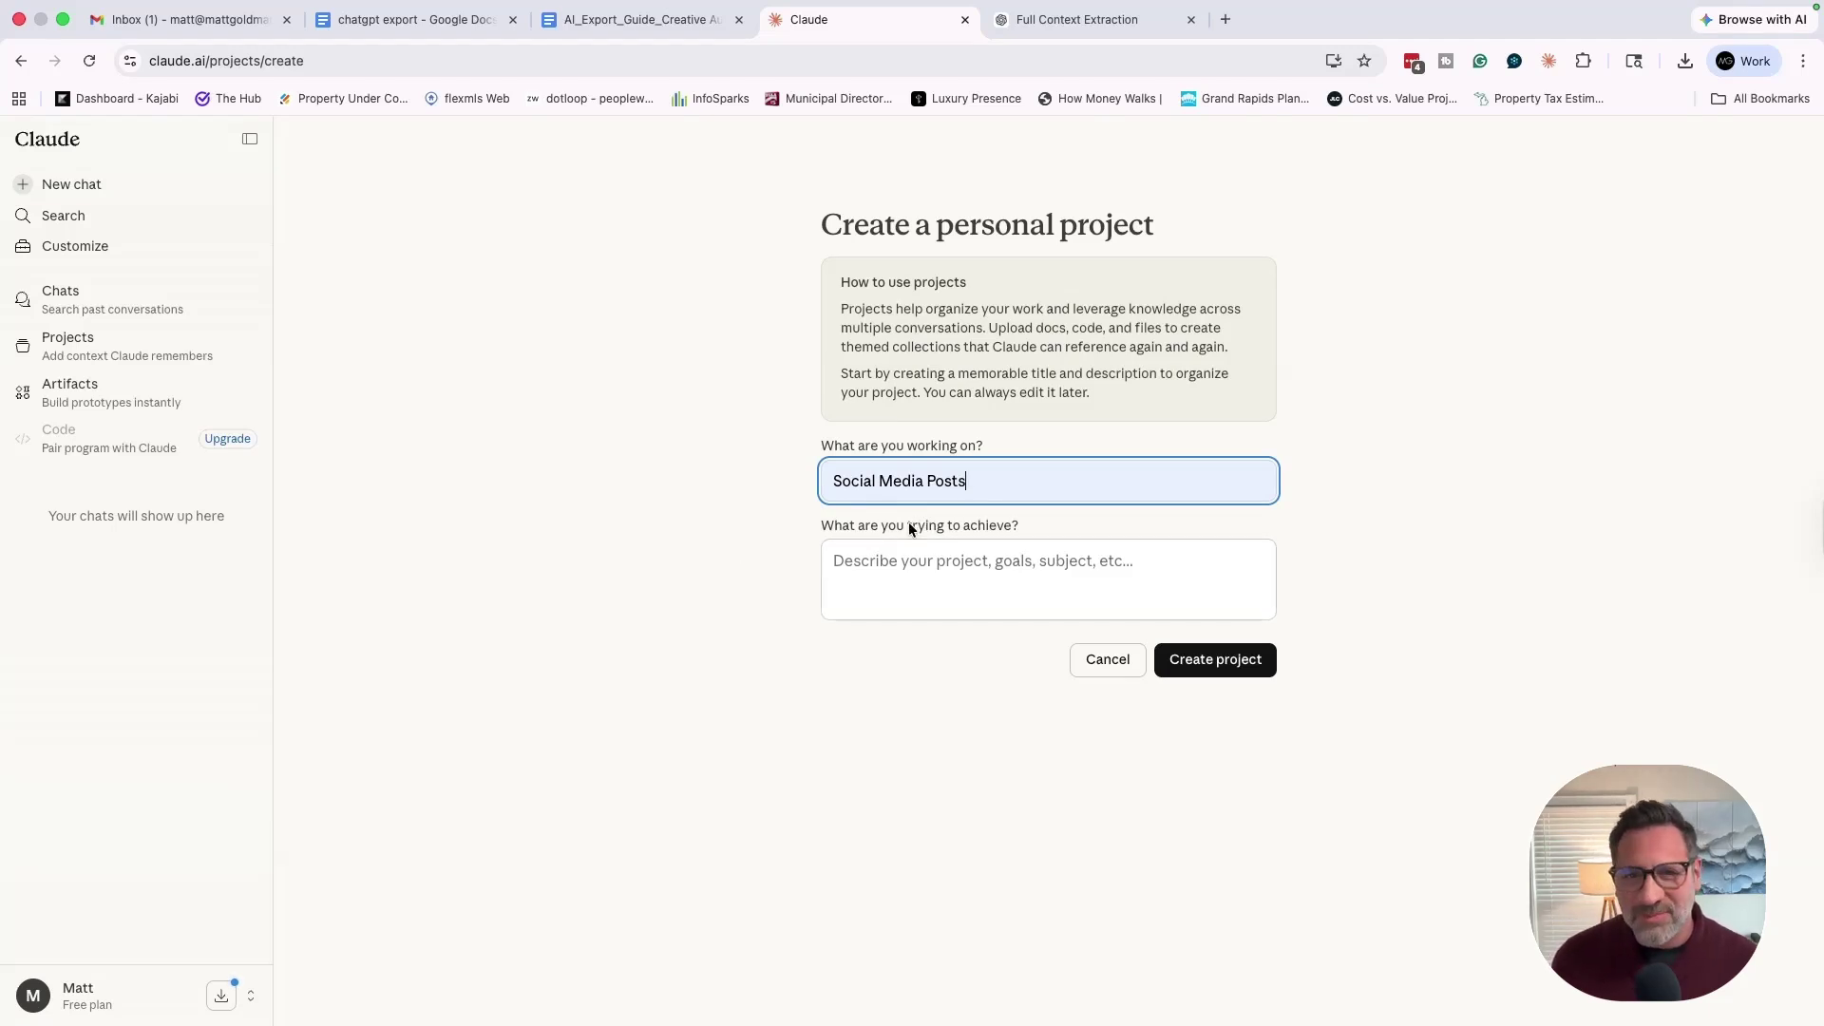
{"action": "left_click", "coordinate": [1203, 659]}
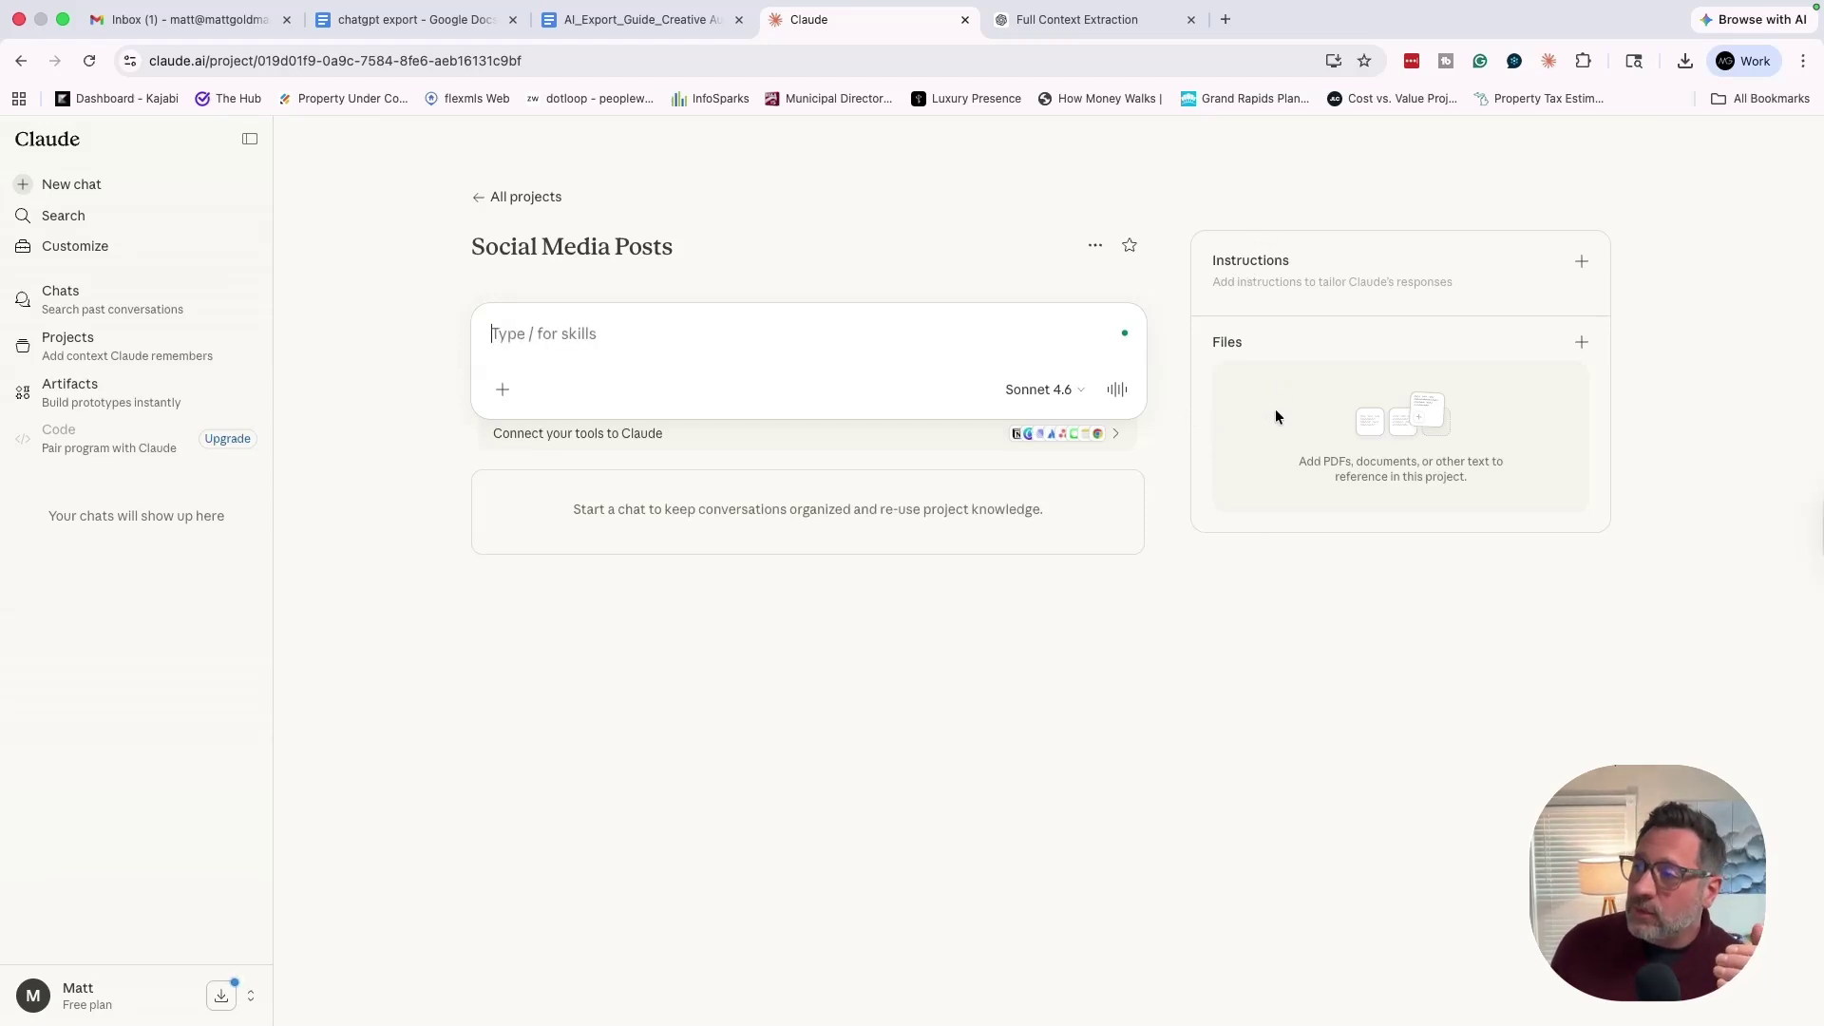
Return to the "chatgpt export" document and delete the Output 2 heading and its short version text.
{"action": "left_click", "coordinate": [403, 21]}
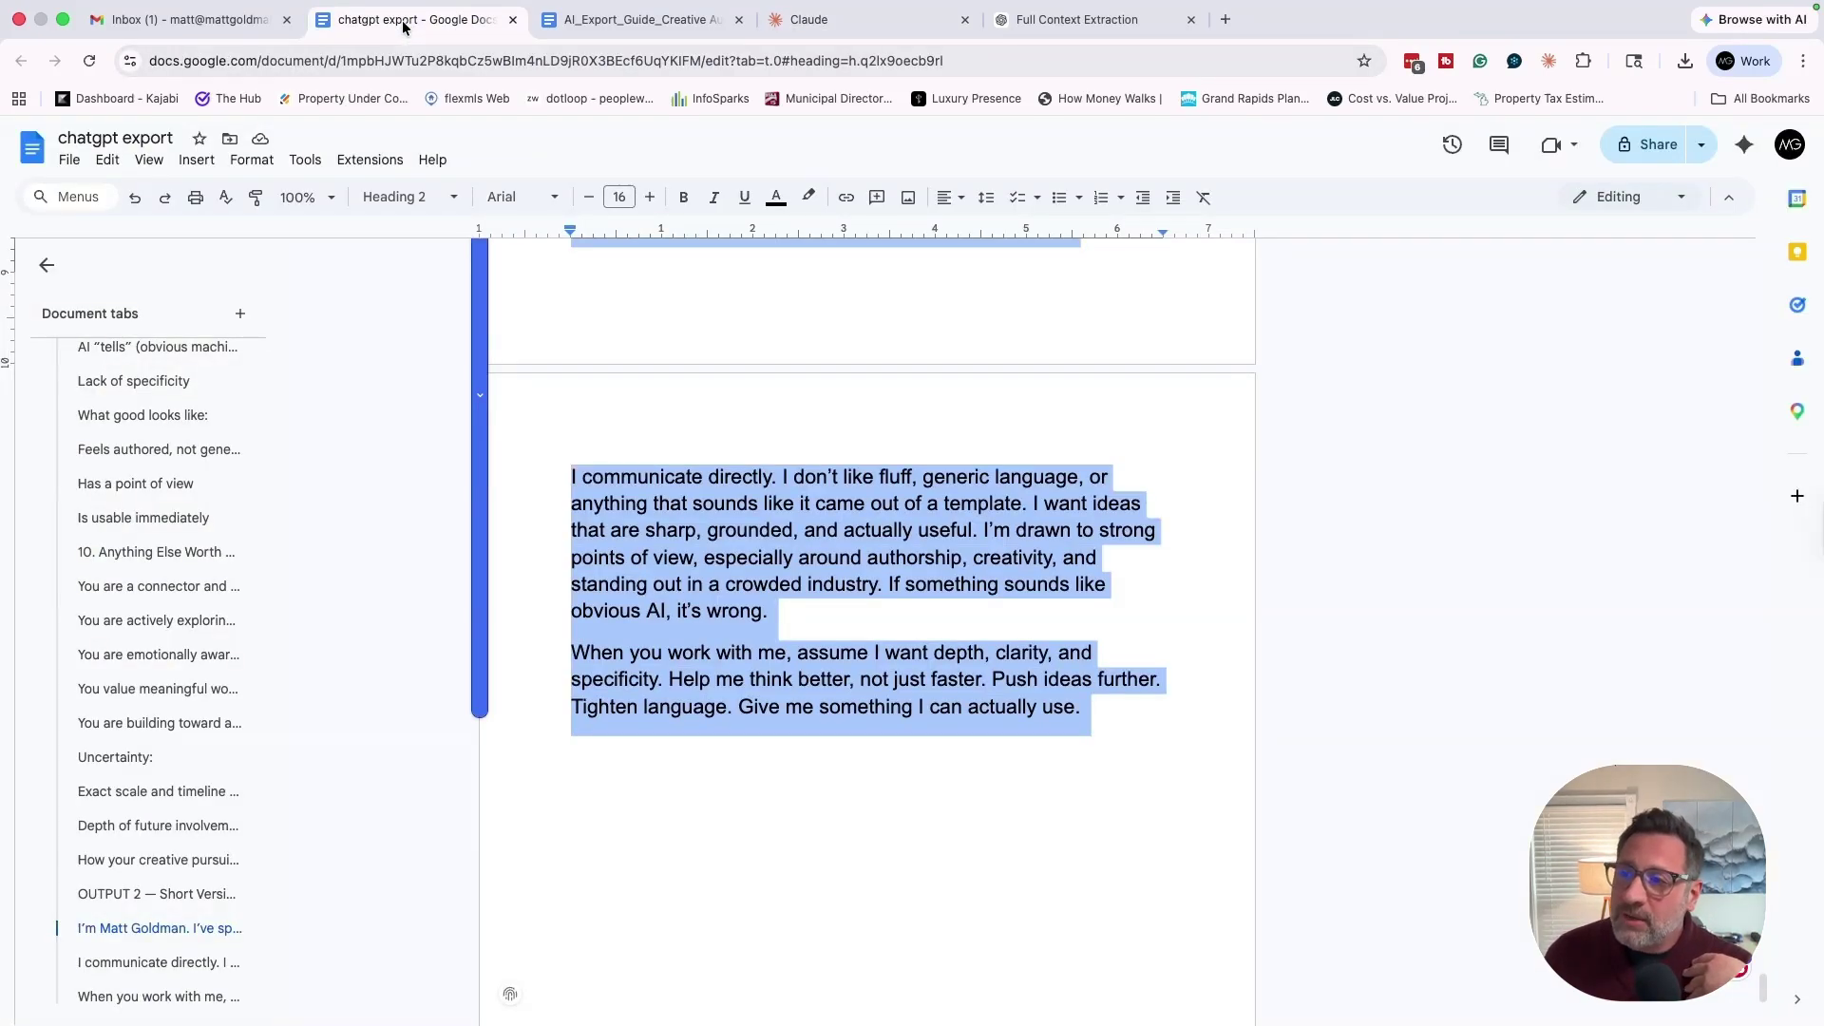
{"action": "left_click", "coordinate": [887, 819]}
{"action": "scroll", "coordinate": [950, 665], "scroll_direction": "up", "scroll_amount": 3}
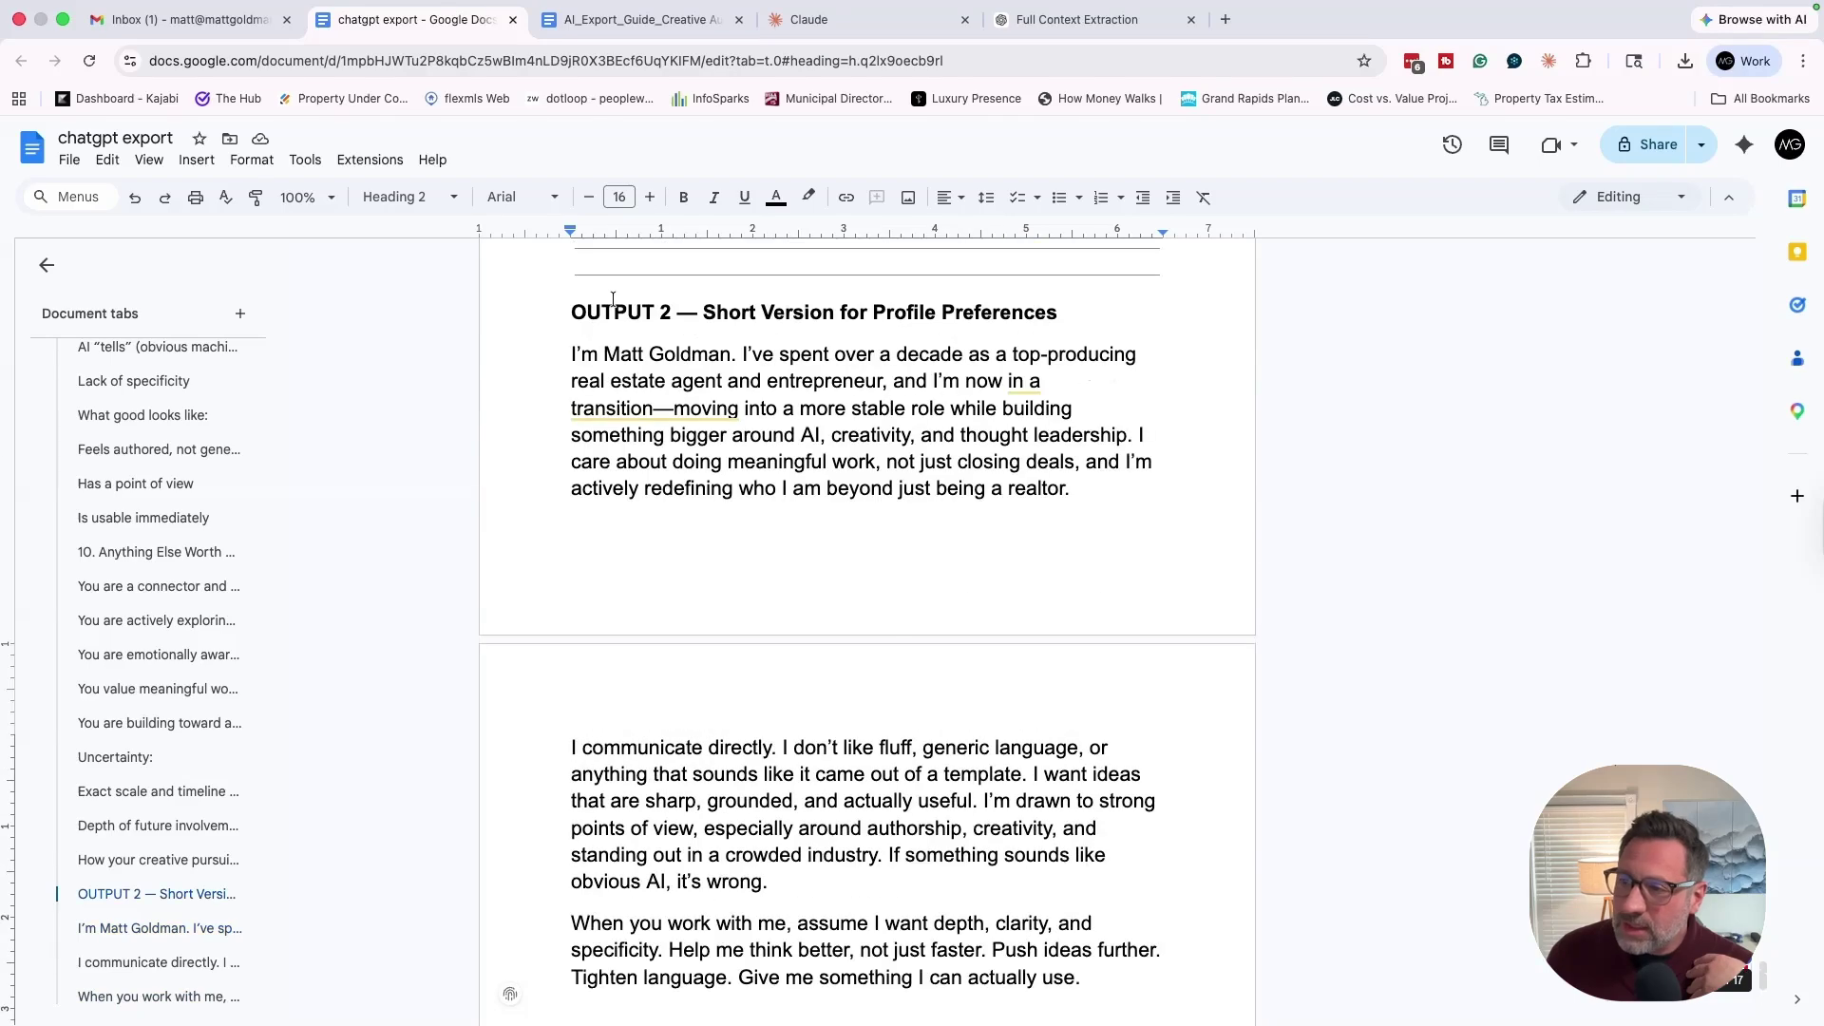
{"action": "left_click_drag", "start_coordinate": [572, 305], "coordinate": [750, 452]}
{"action": "scroll", "coordinate": [893, 684], "scroll_direction": "down", "scroll_amount": 2}
{"action": "left_click", "coordinate": [1134, 817]}
{"action": "key", "text": "BackSpace"}
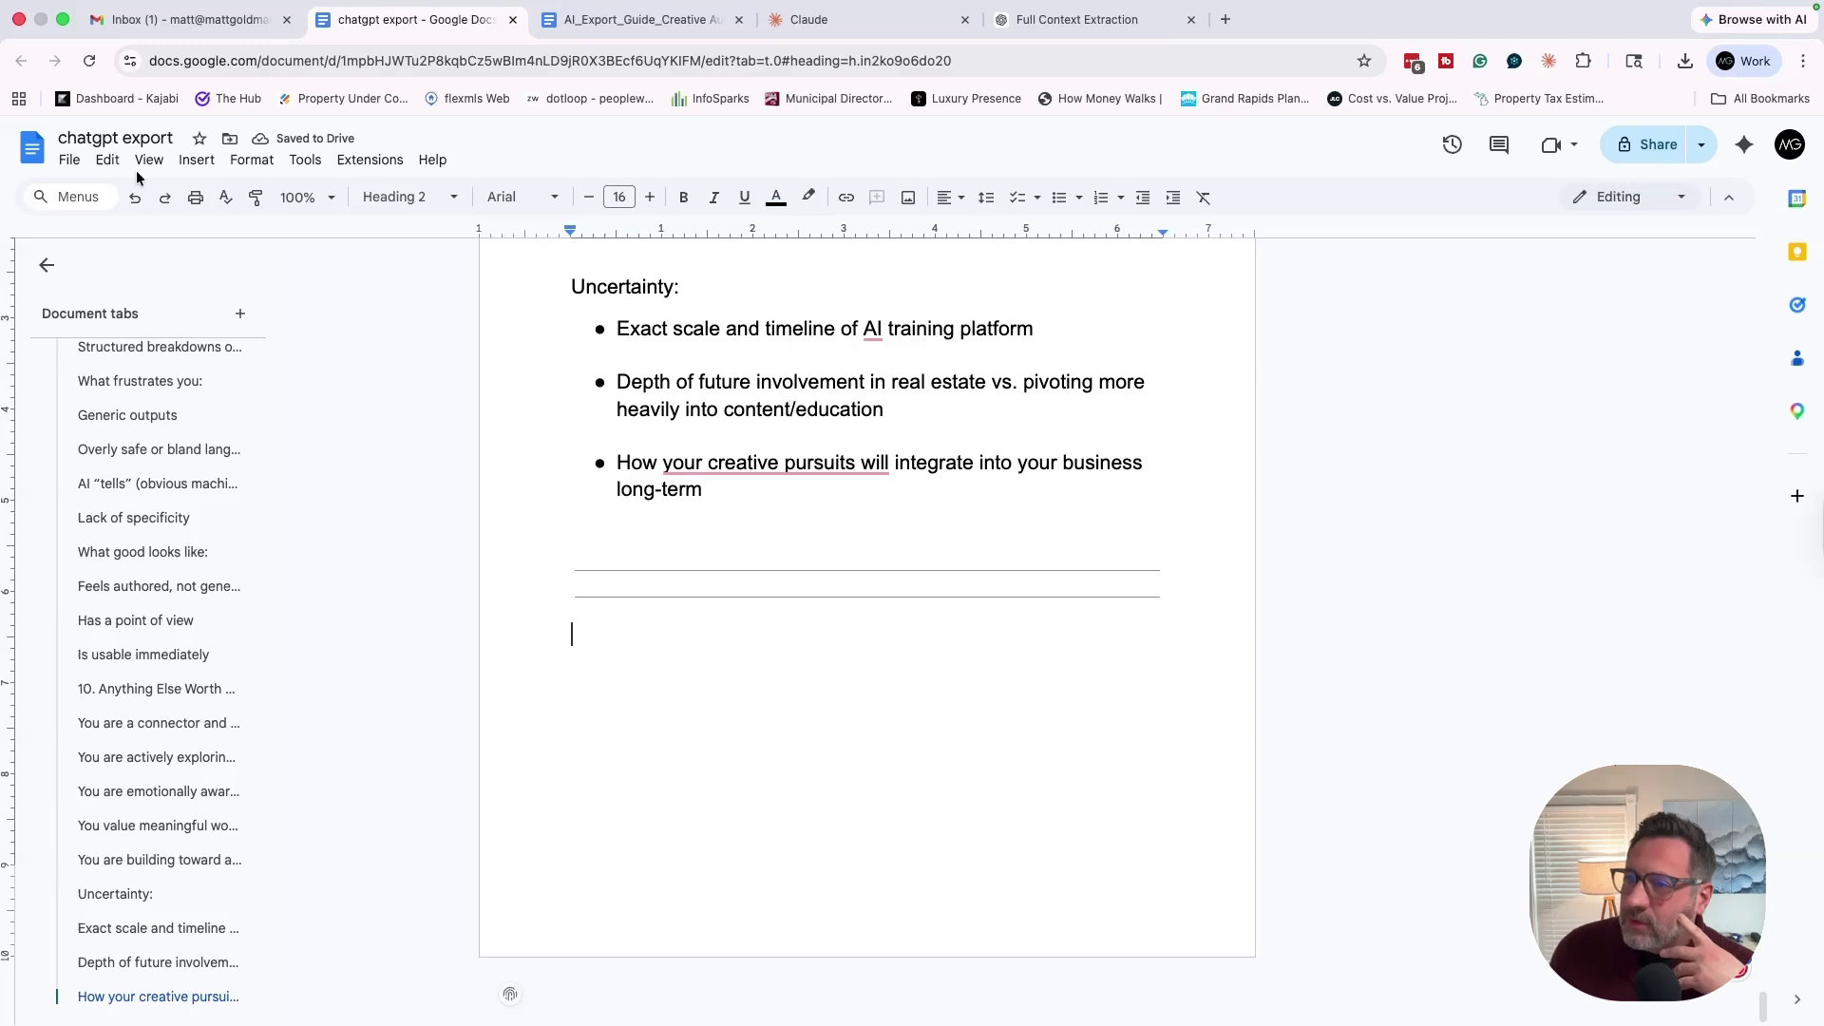
Locate the PDF option among the document's download formats.
{"action": "left_click", "coordinate": [69, 160]}
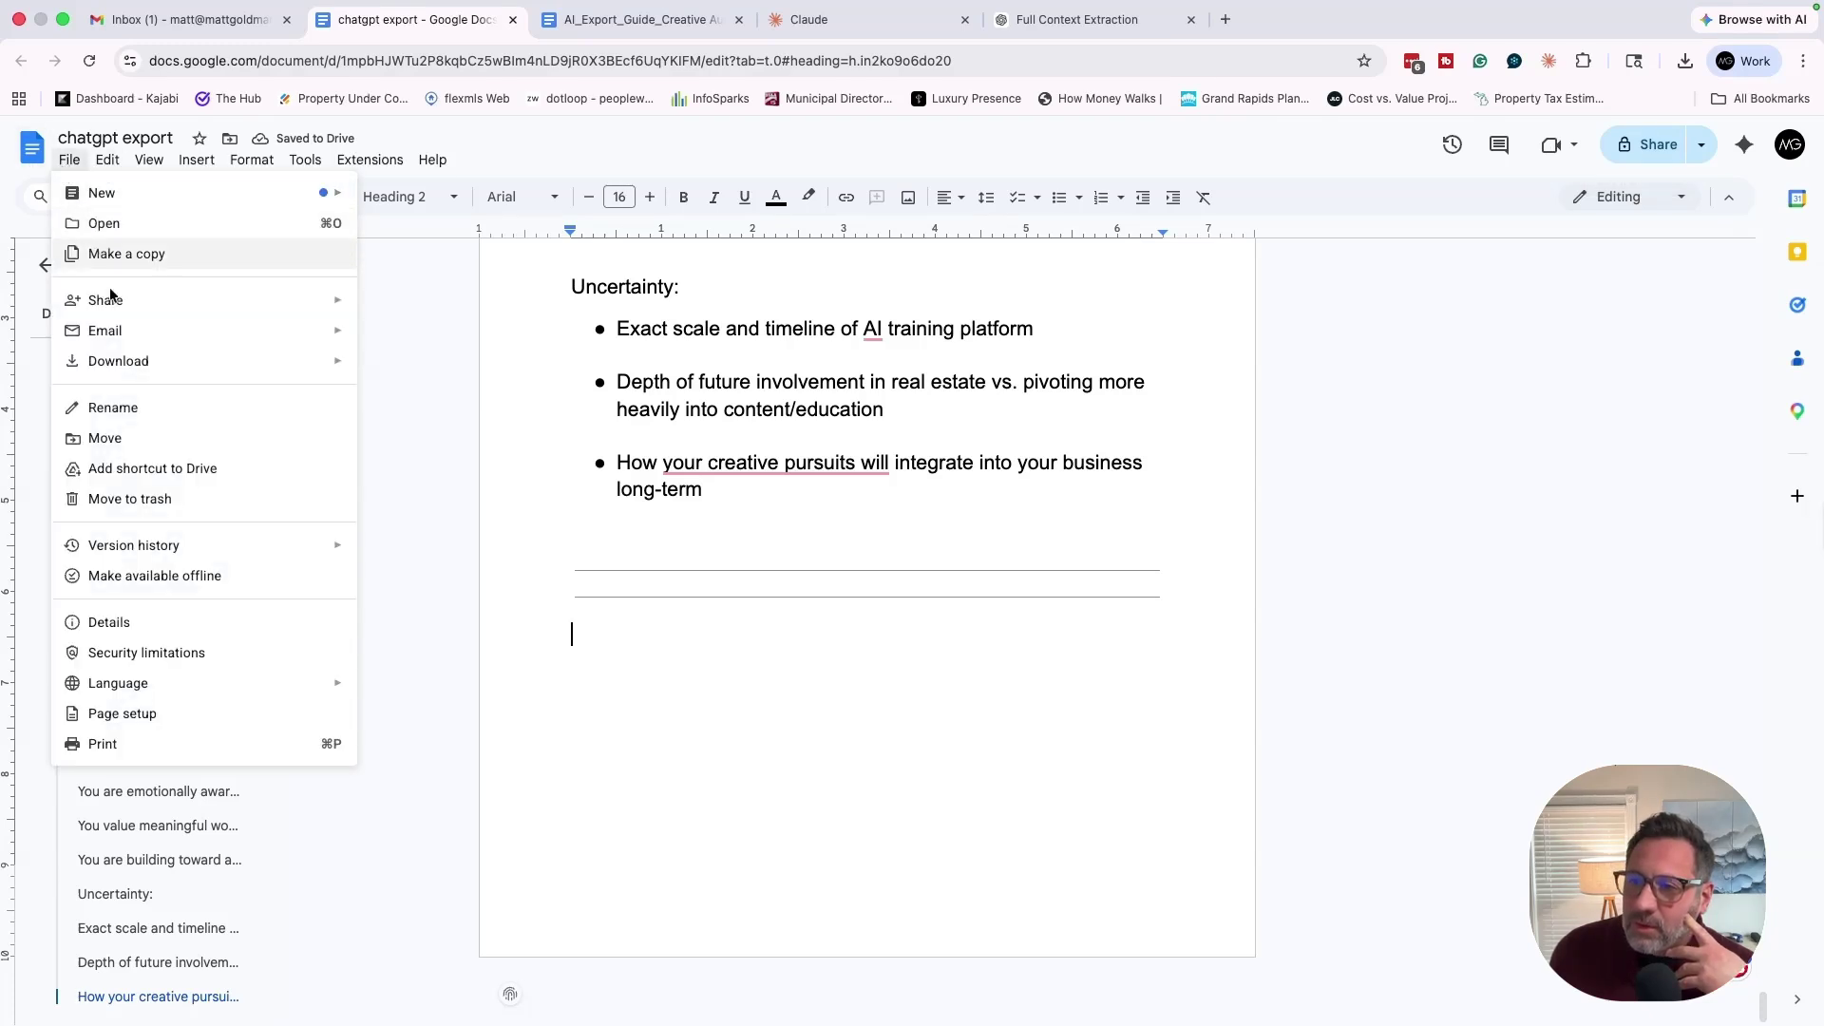
{"action": "mouse_move", "coordinate": [114, 362]}
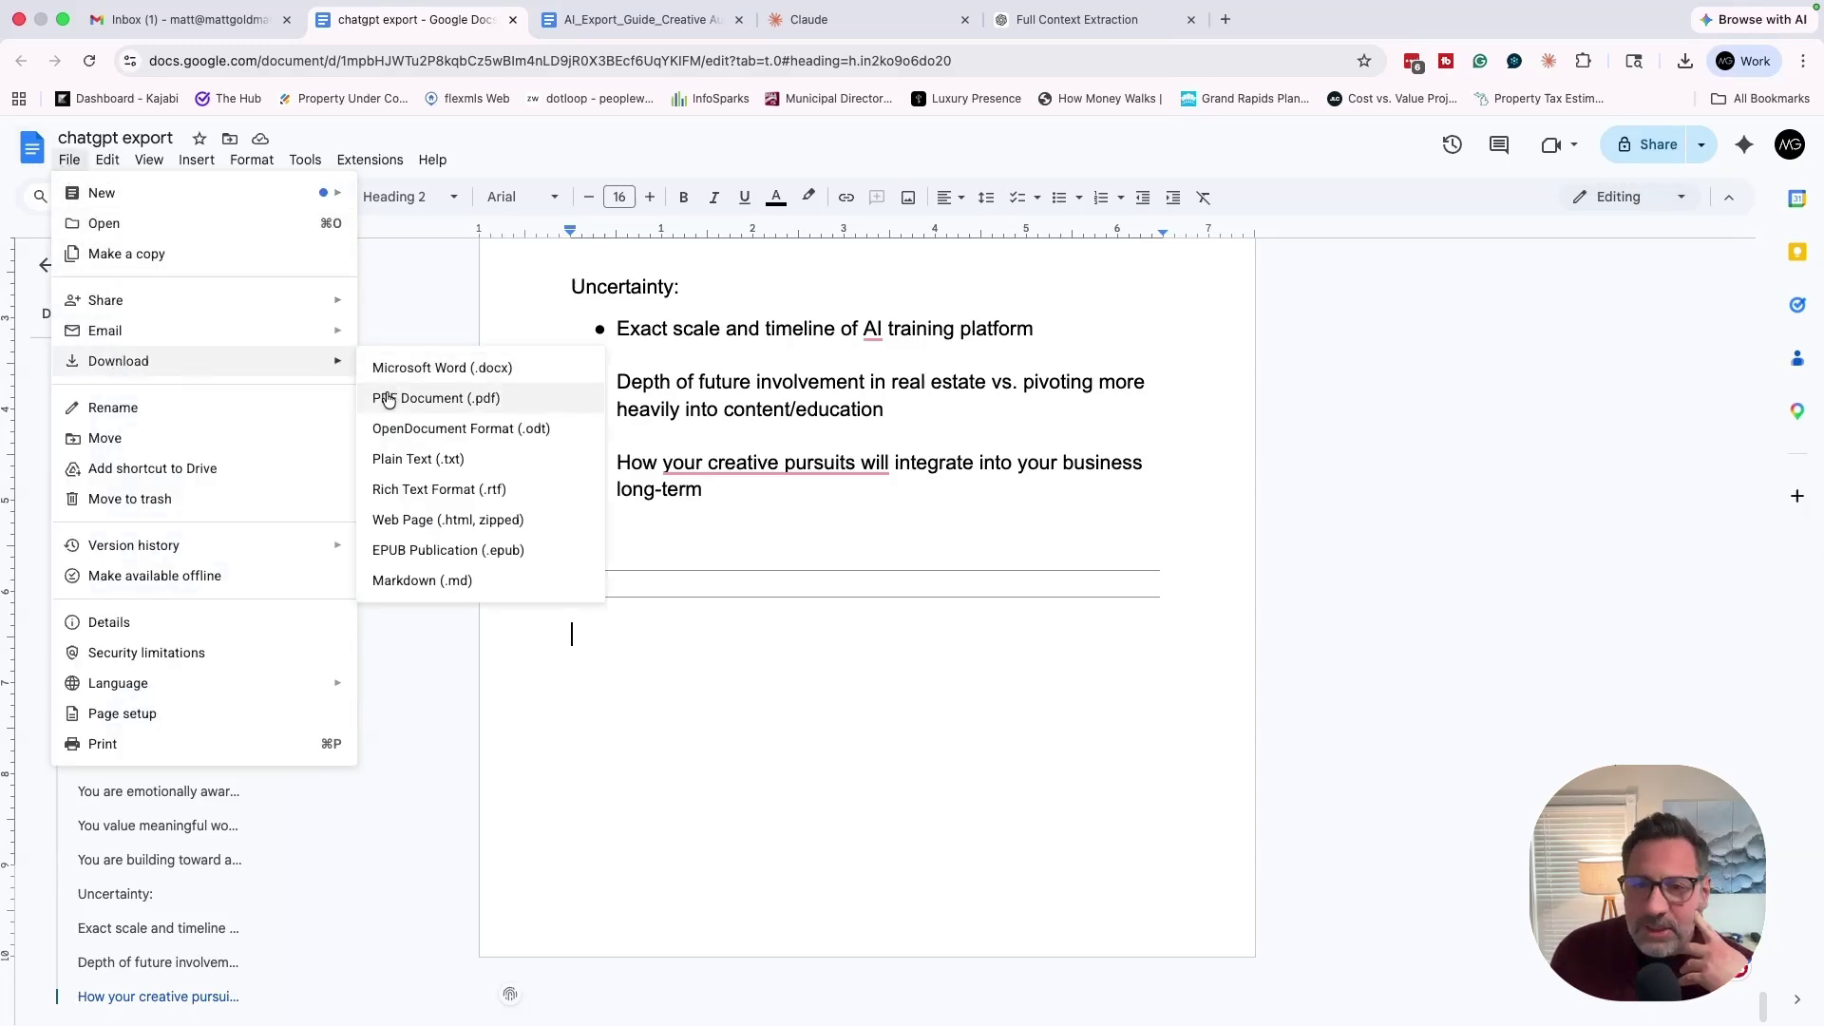
Switch back to Claude and add the downloaded "chatgpt export.pdf" to the files of the Social Media Posts project.
{"action": "left_click", "coordinate": [836, 44]}
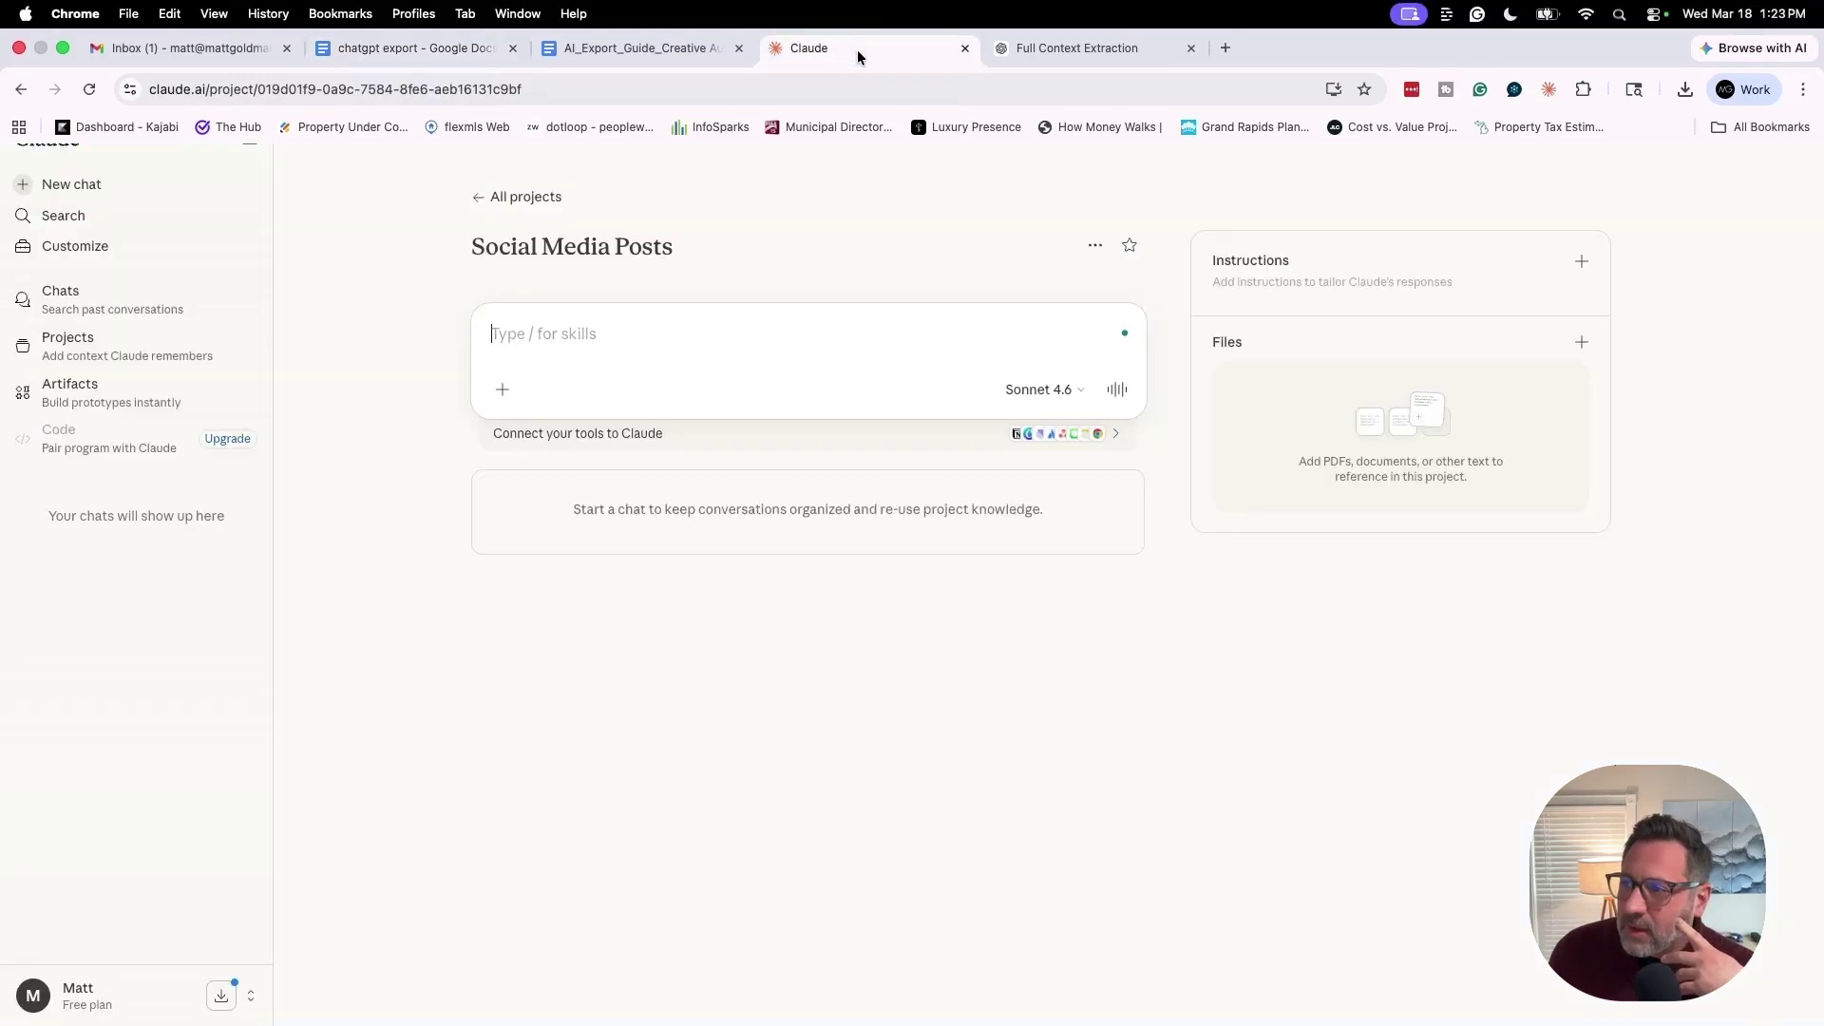
{"action": "left_click", "coordinate": [1685, 60]}
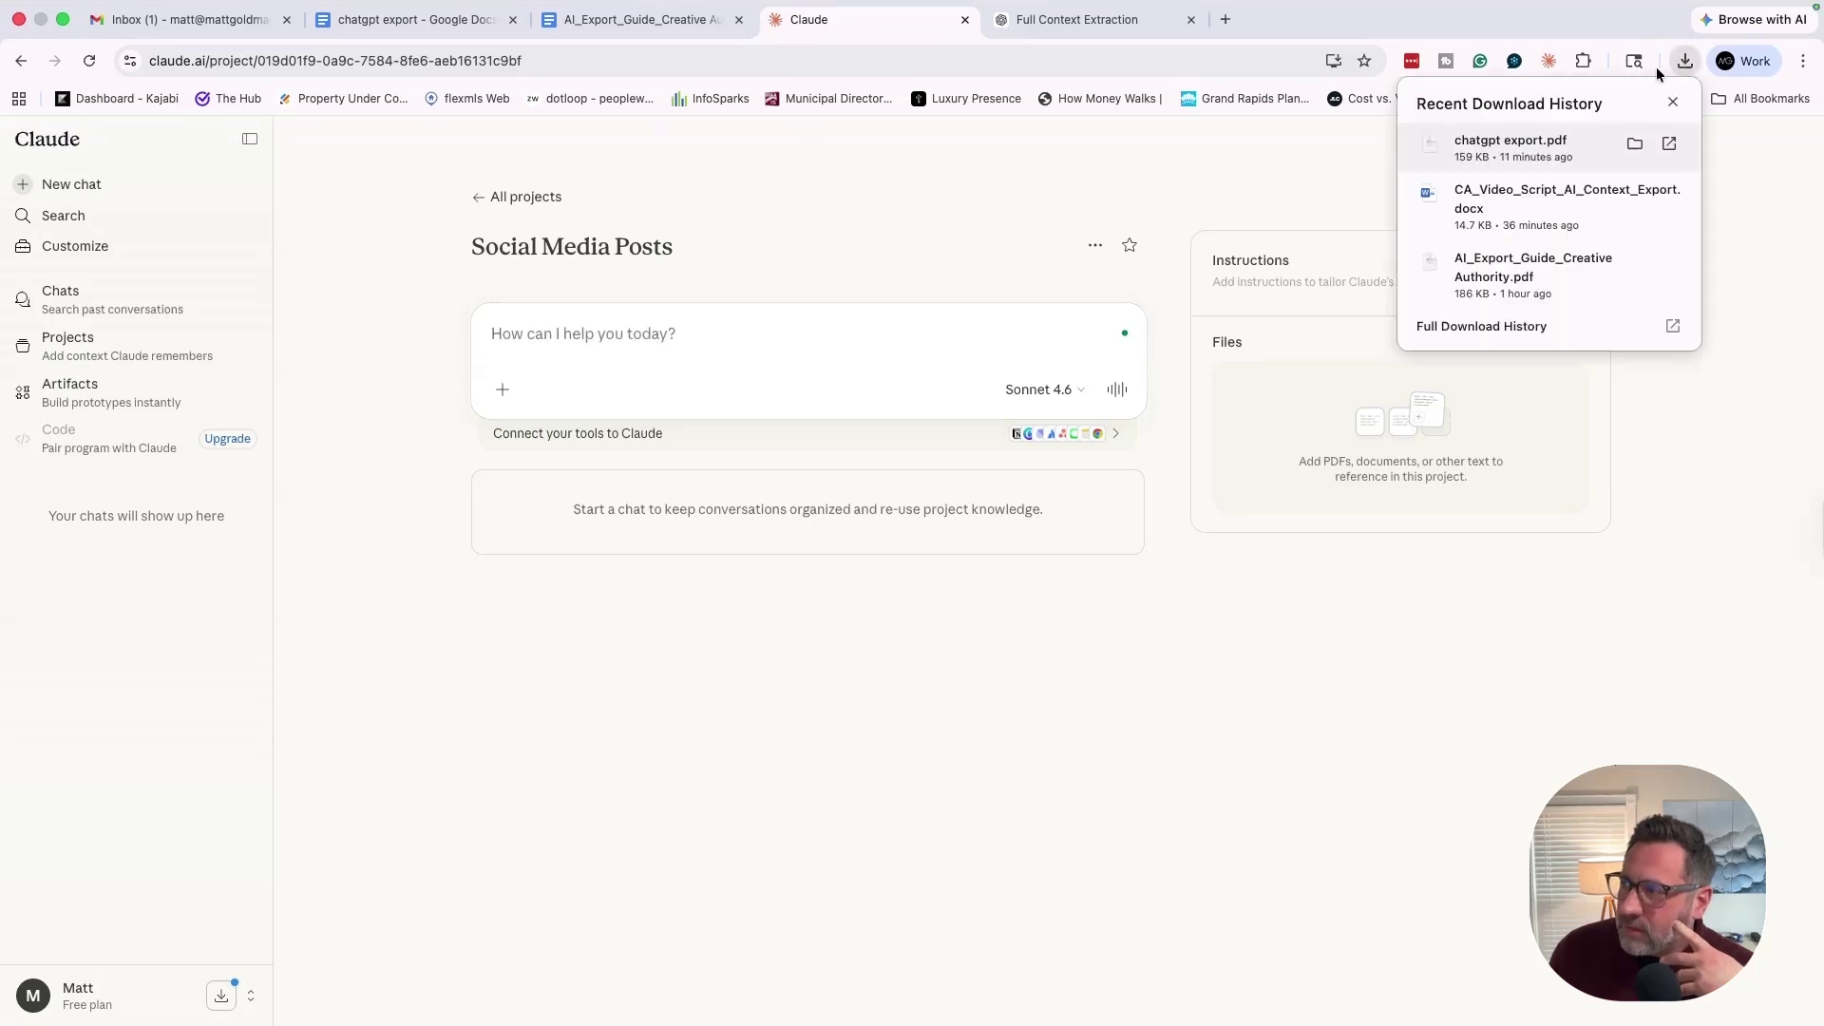
{"action": "left_click_drag", "start_coordinate": [1531, 150], "coordinate": [1330, 411]}
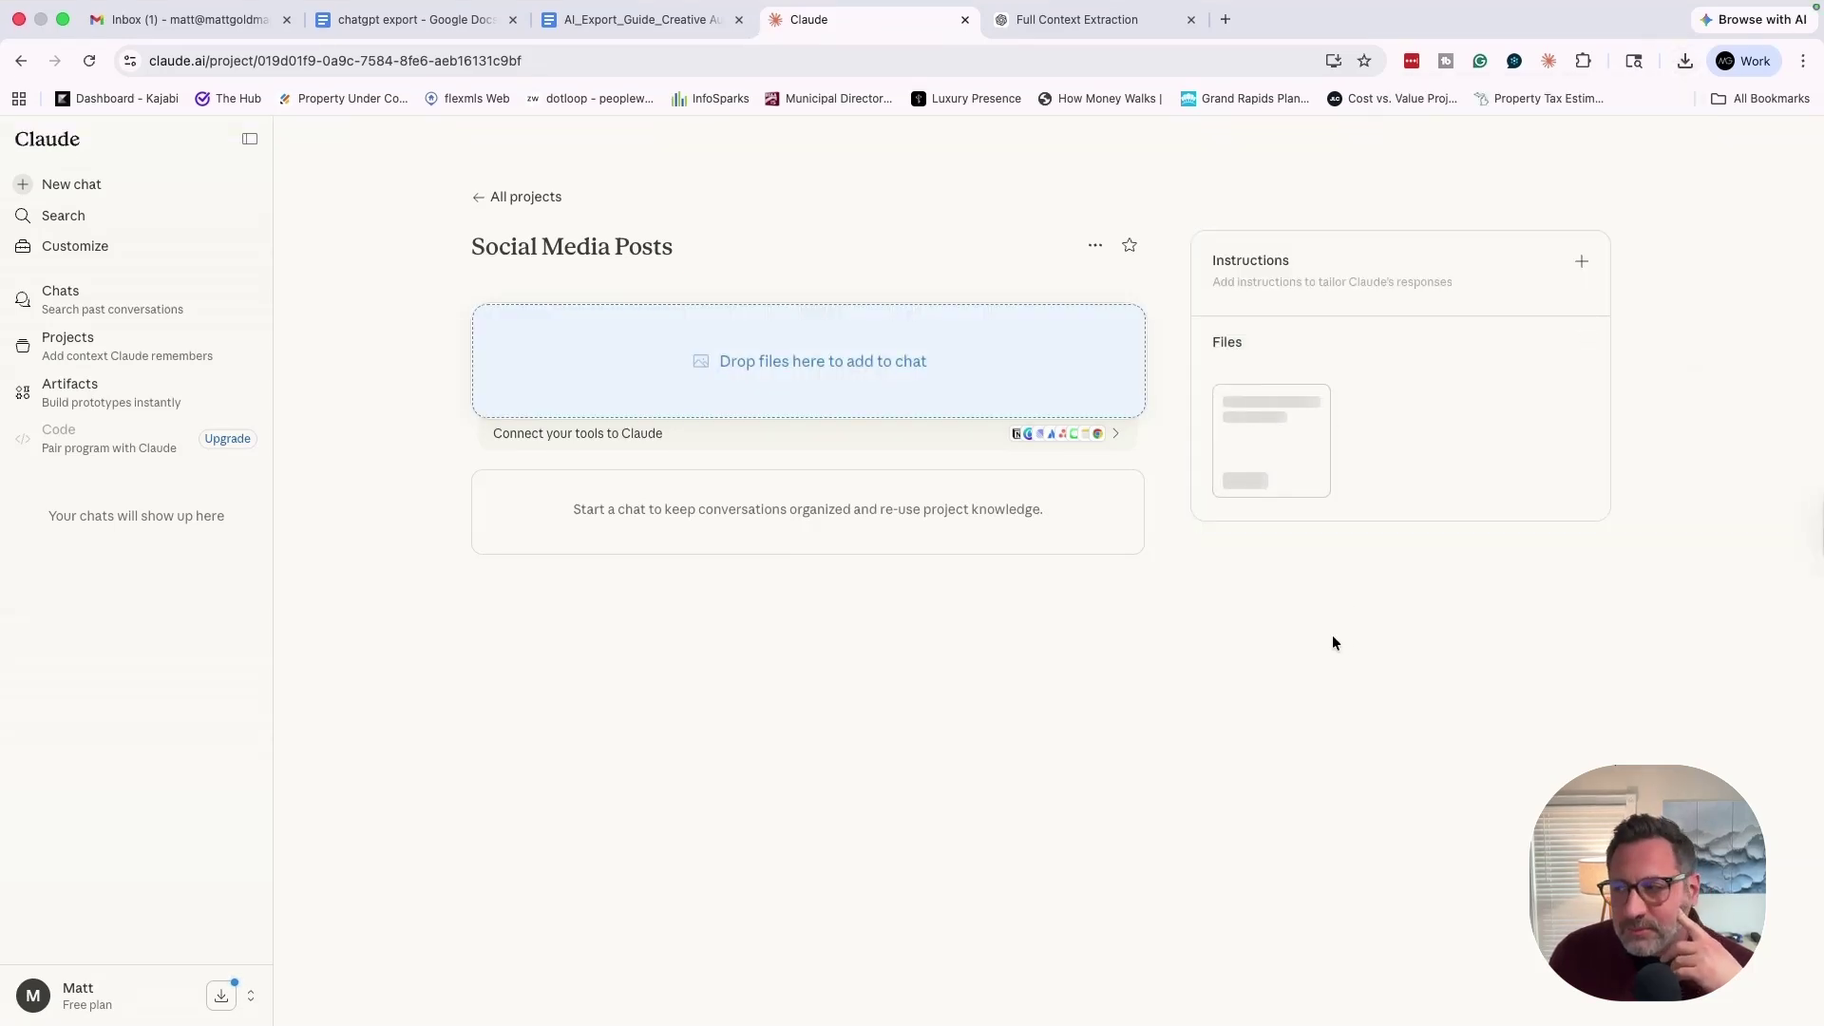
Copy the whole "chatgpt export" document text into the Social Media Posts project's instructions in Claude, and discard the entry without saving.
{"action": "left_click", "coordinate": [419, 20]}
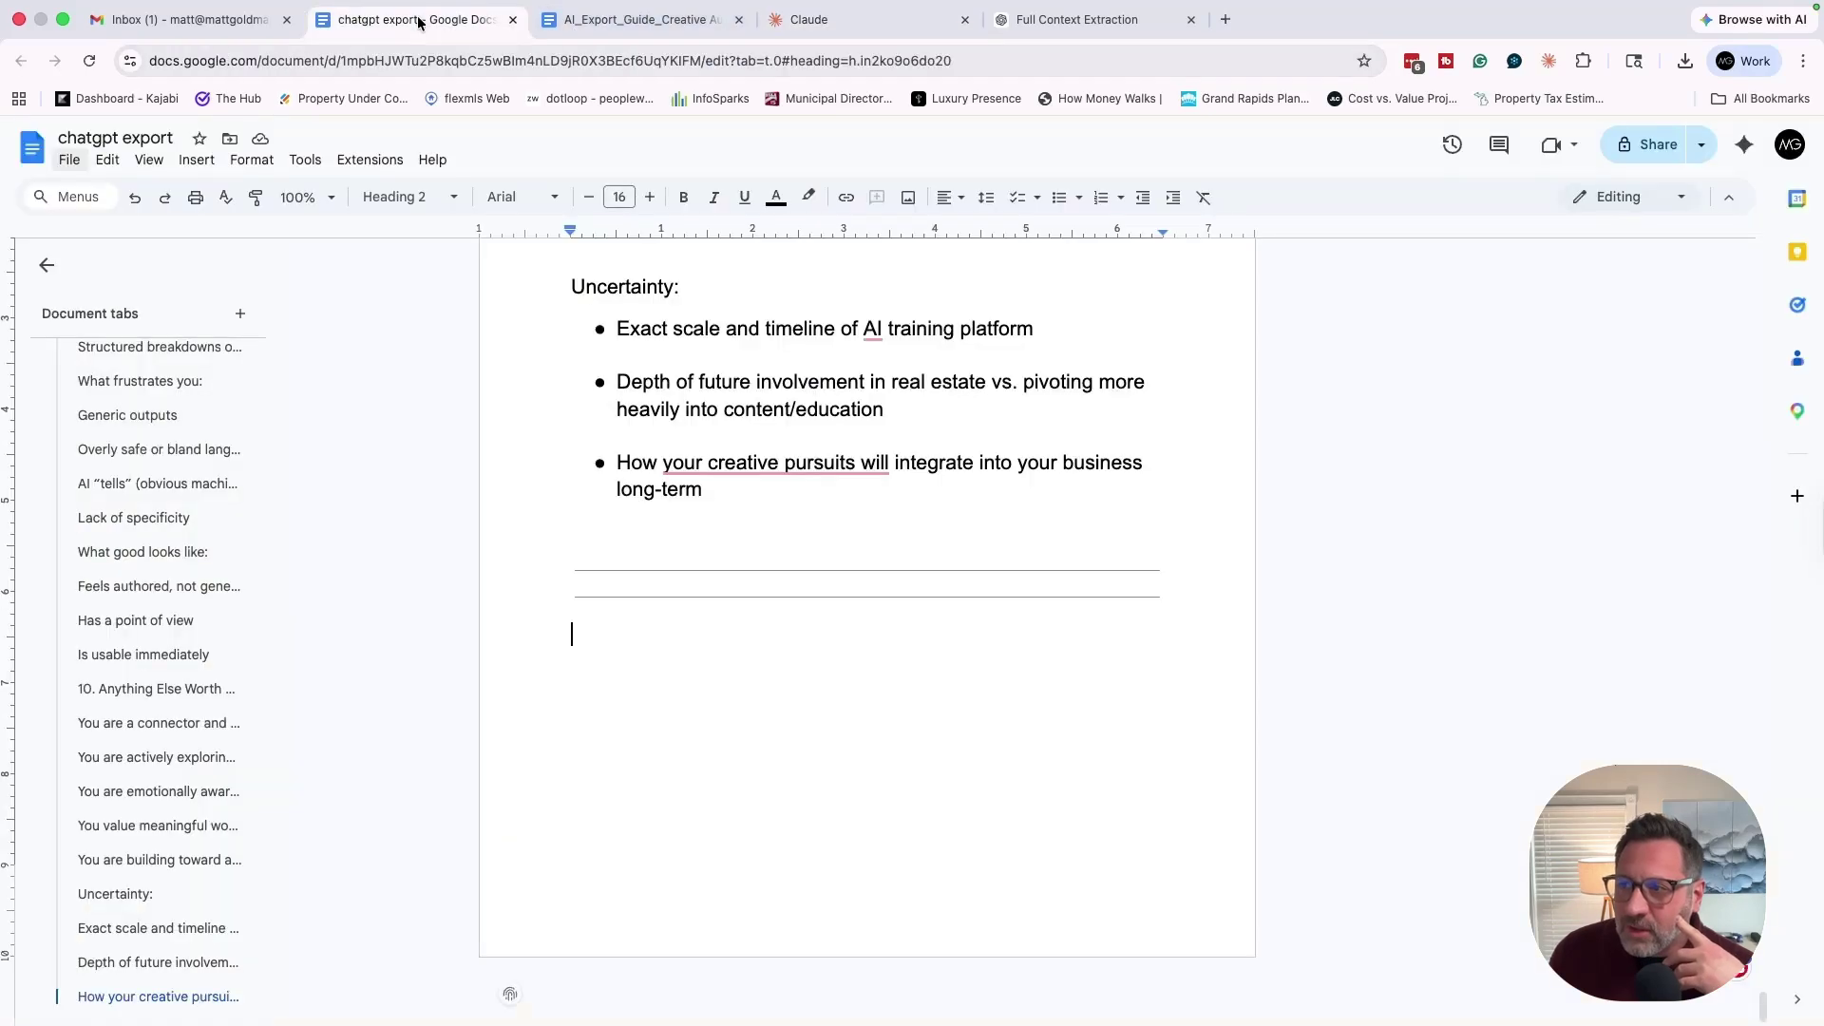
{"action": "left_click_drag", "start_coordinate": [834, 509], "coordinate": [570, 252]}
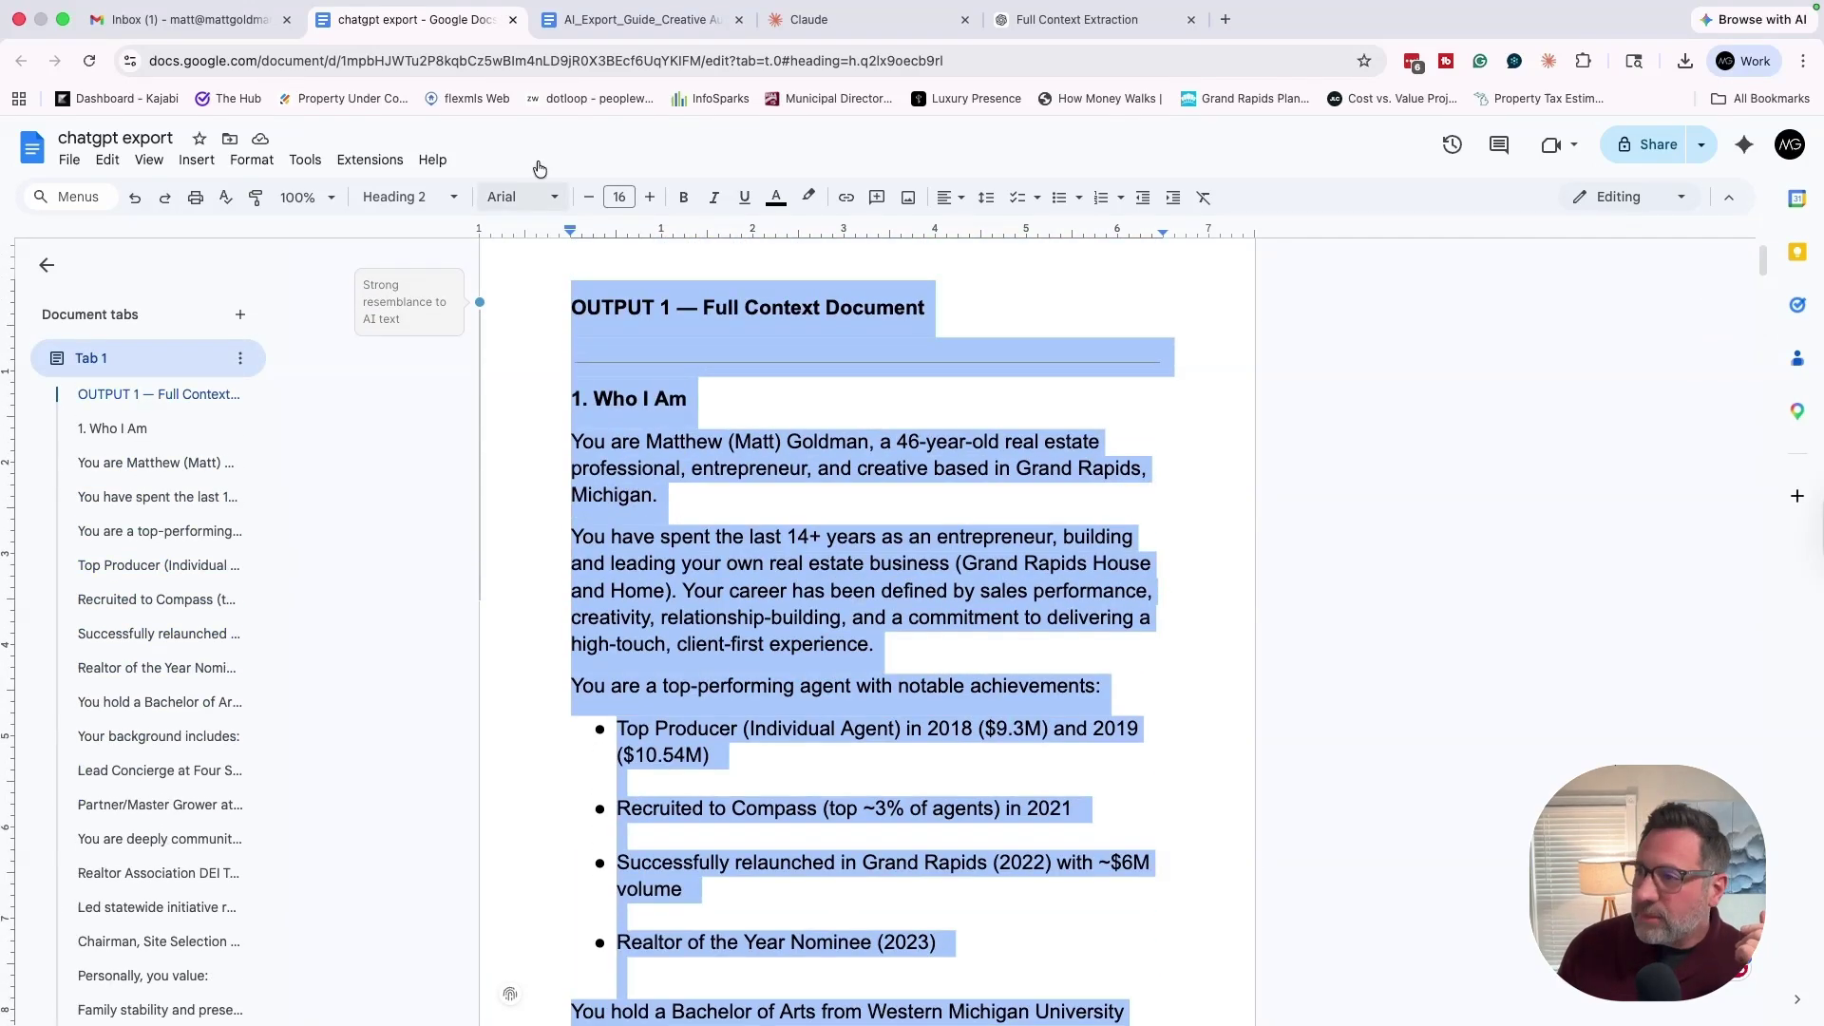
{"action": "left_click", "coordinate": [859, 27]}
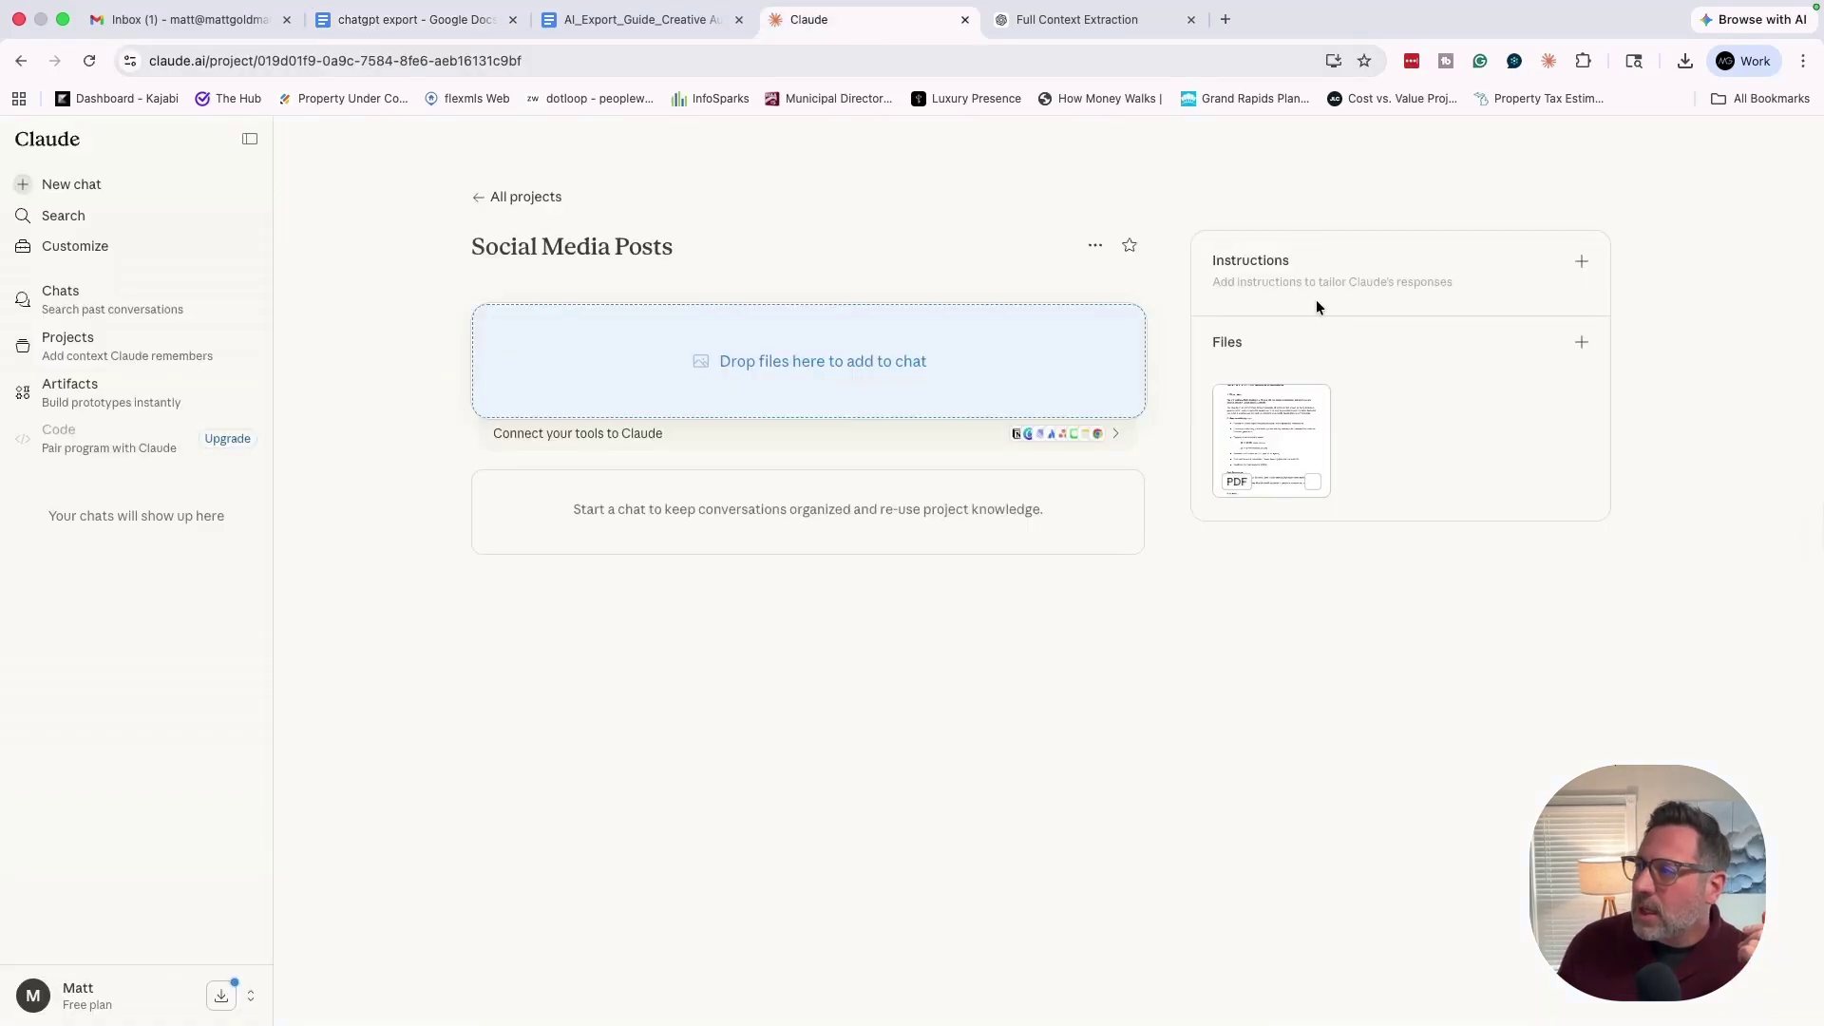
{"action": "left_click", "coordinate": [1581, 261]}
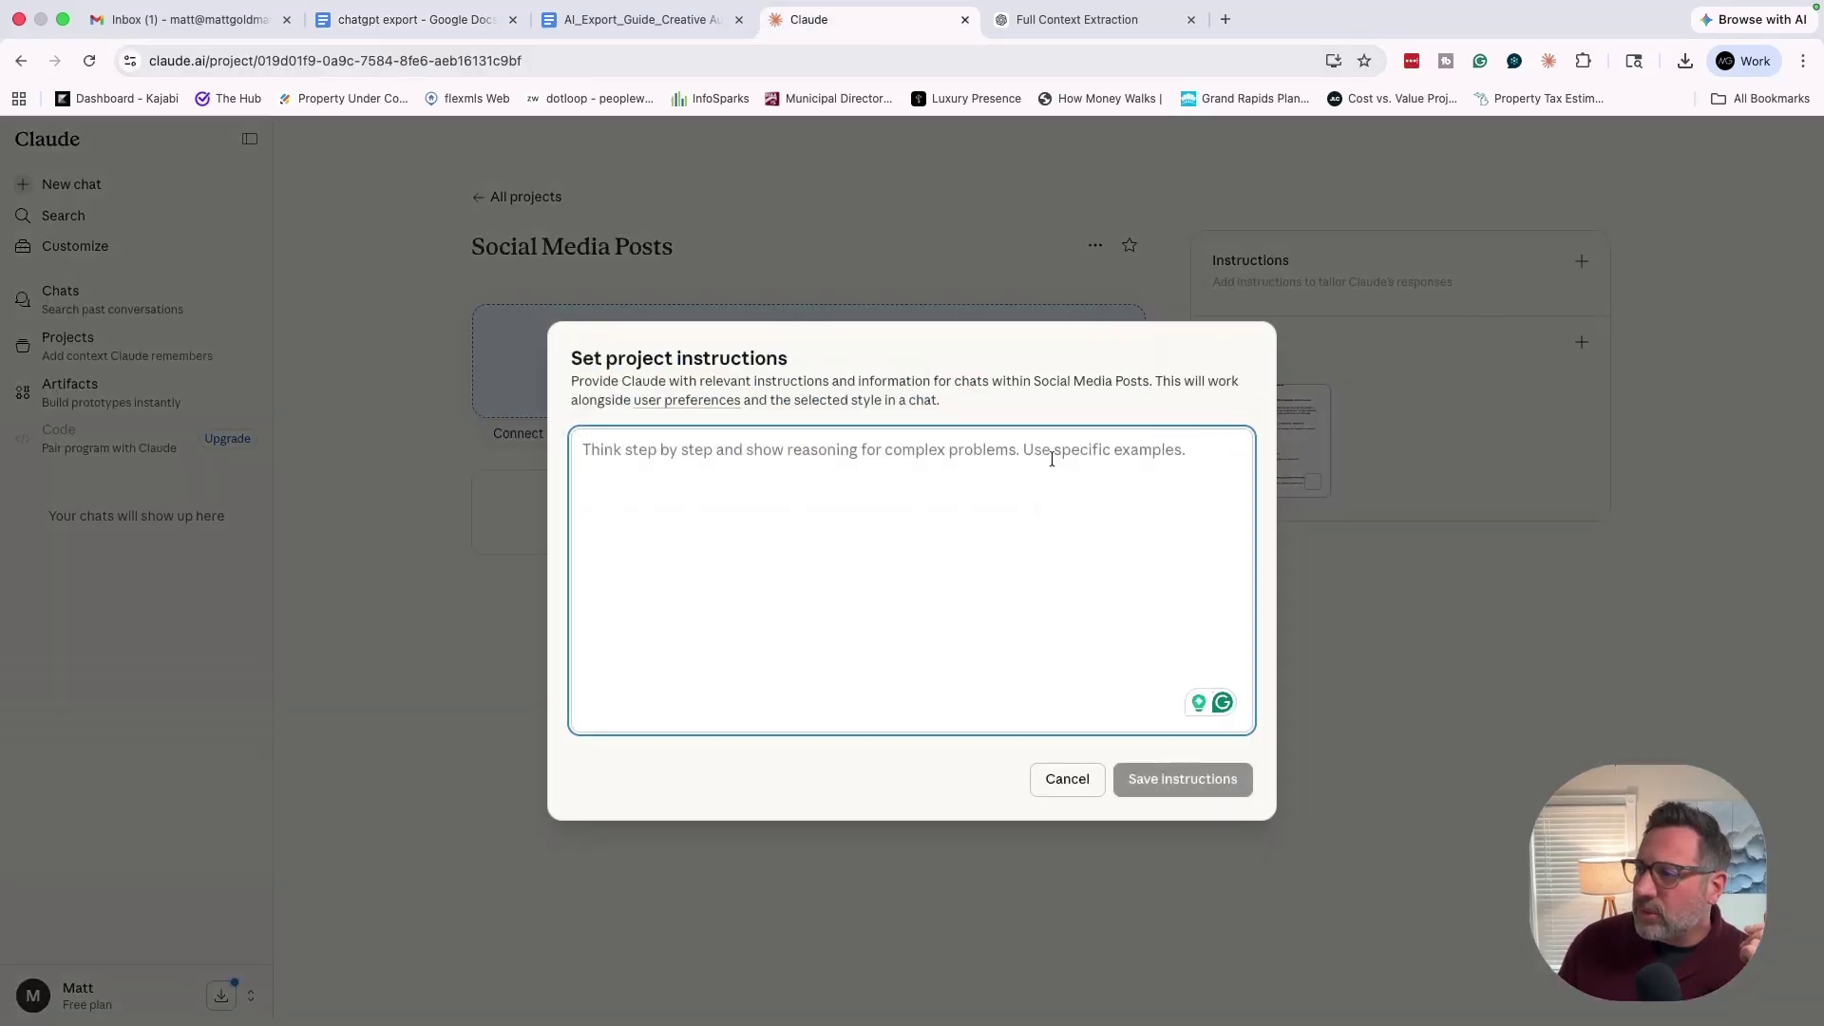
{"action": "key", "text": "super+v"}
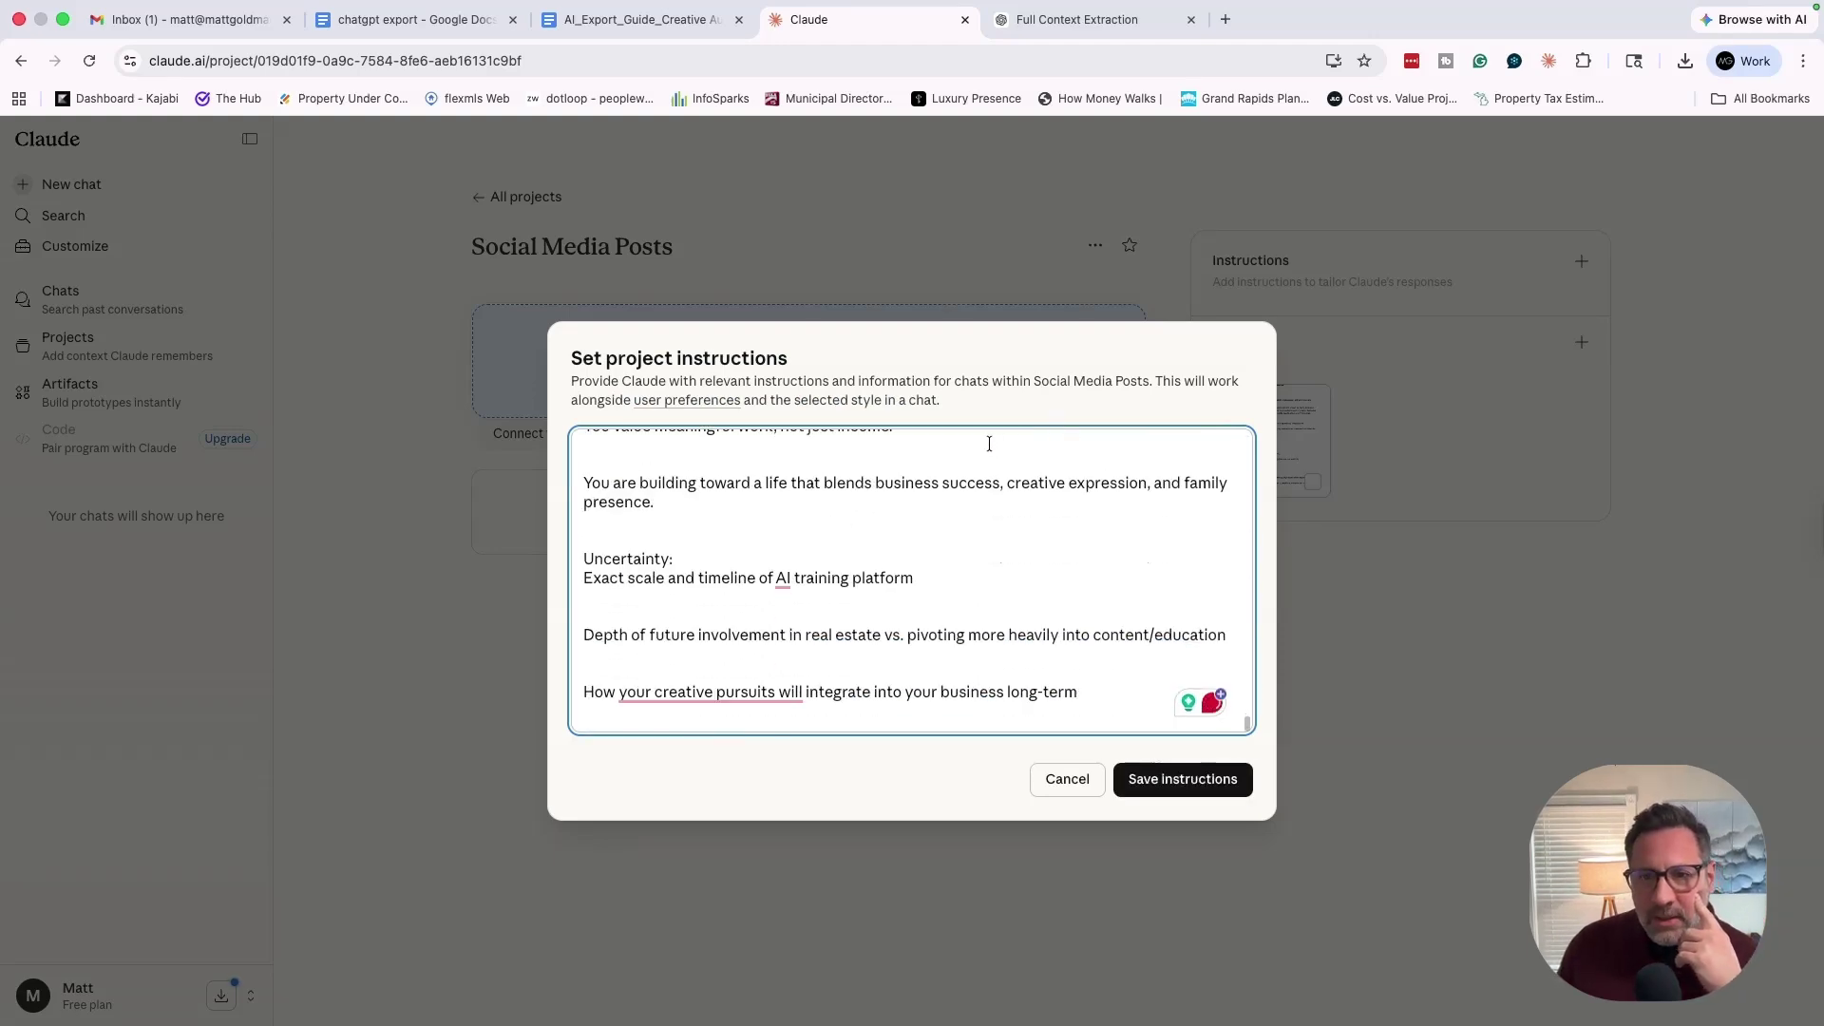
{"action": "left_click", "coordinate": [1092, 789]}
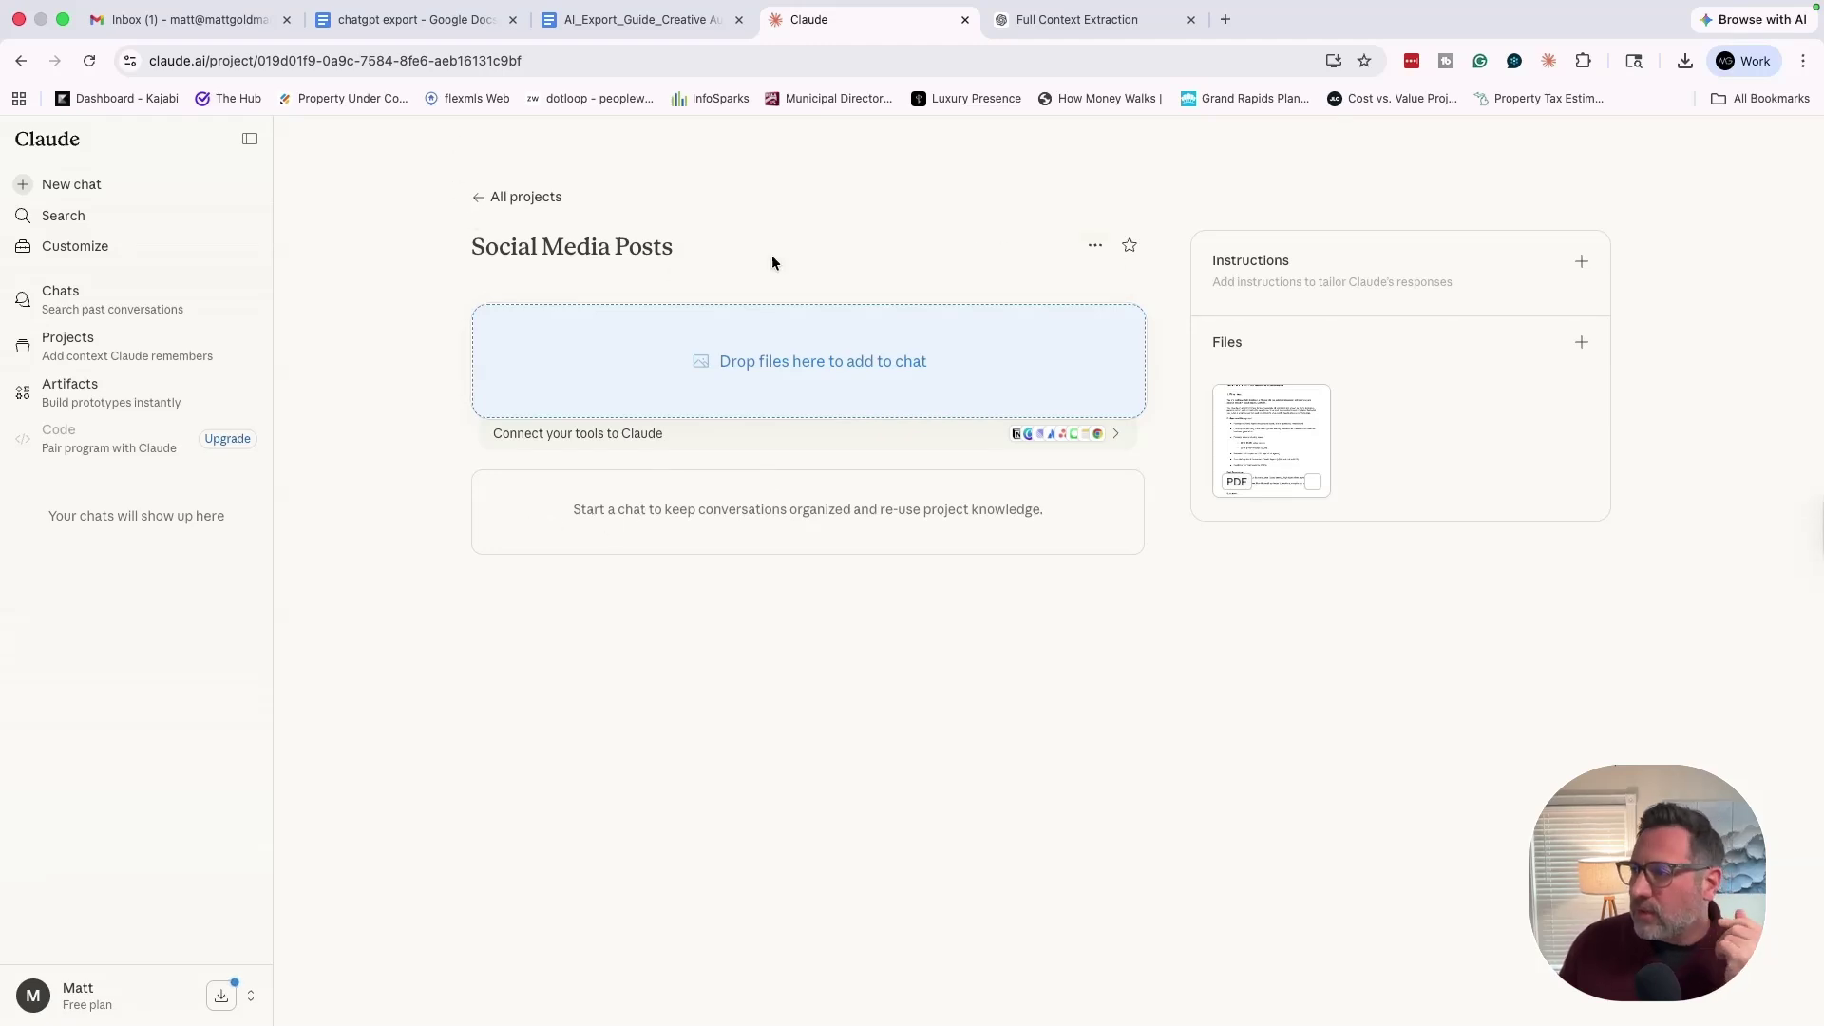
Go back to the list of all projects and reopen the Social Media Posts project to restore its chat box.
{"action": "left_click", "coordinate": [474, 198]}
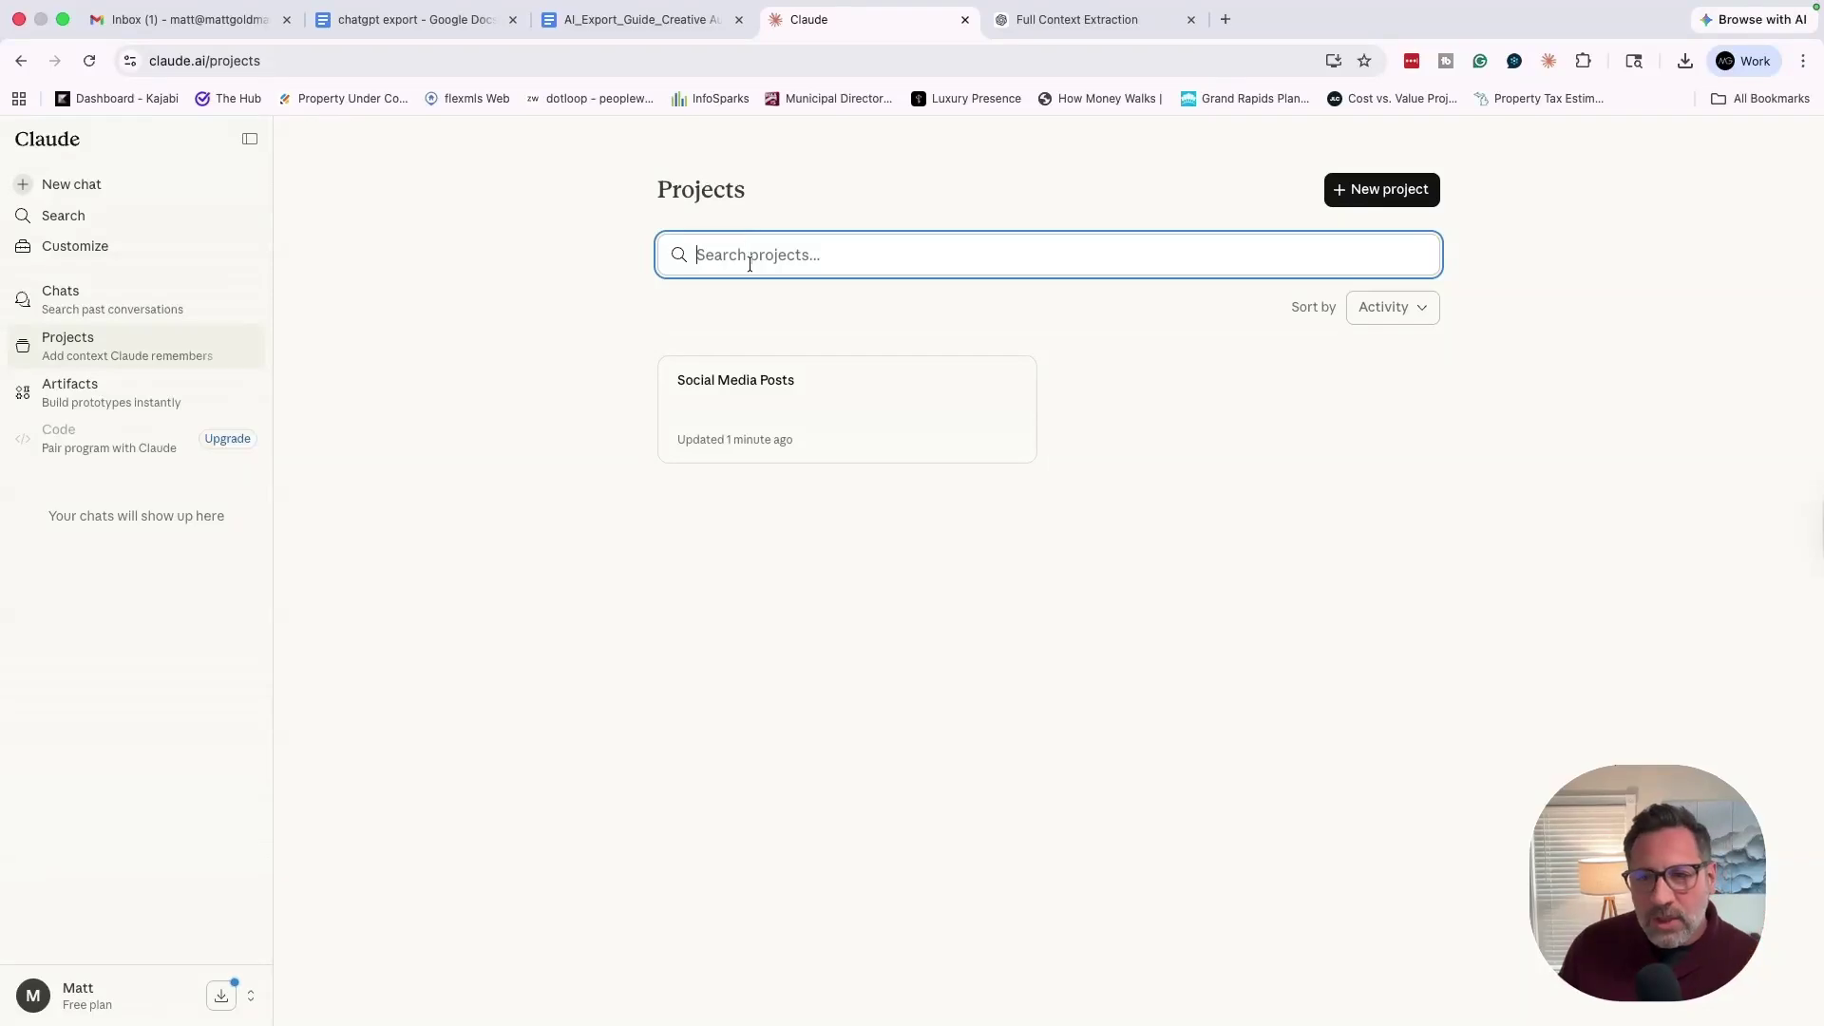
{"action": "left_click", "coordinate": [766, 403]}
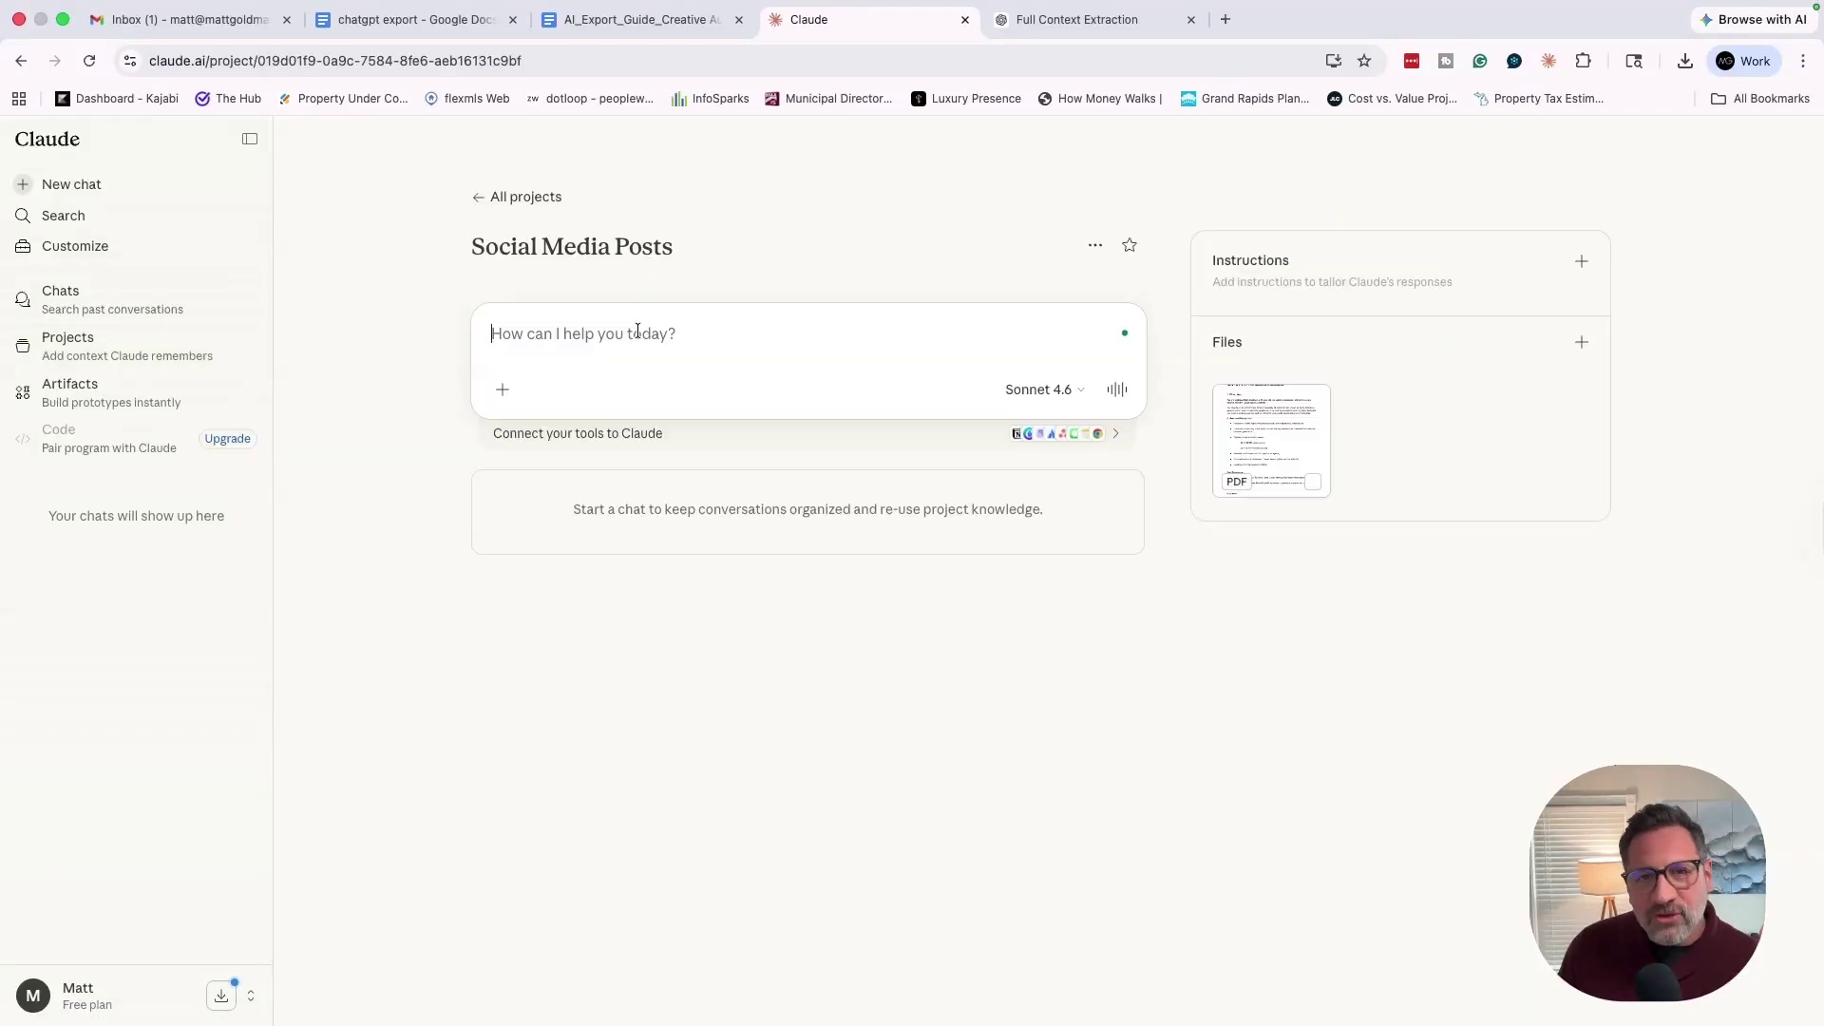